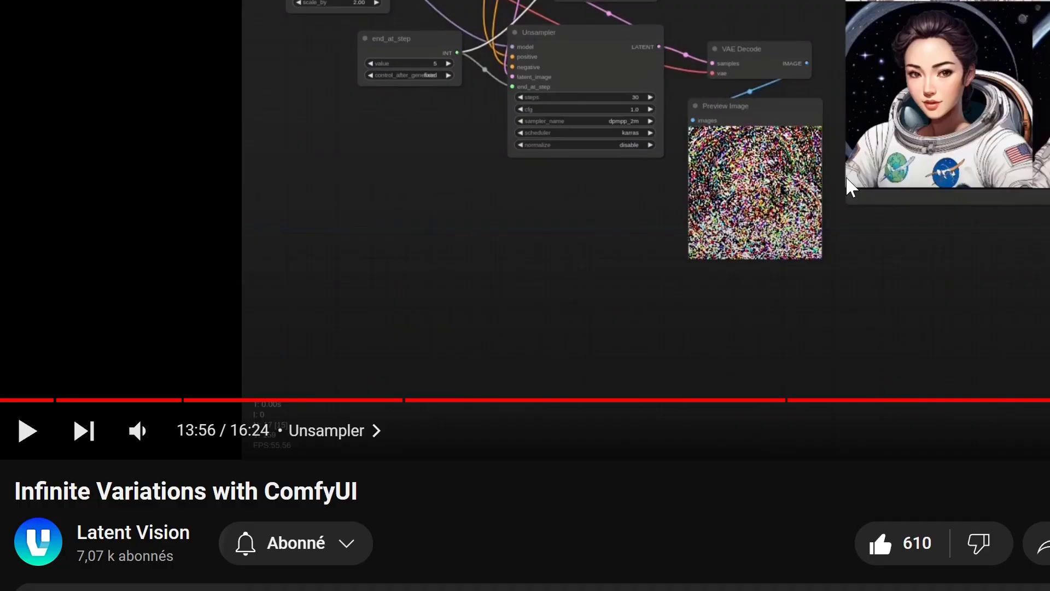
Review the SDXL text-to-image workflow's nodes, including the positive and negative prompt texts
scroll(387, 316, down, 4)
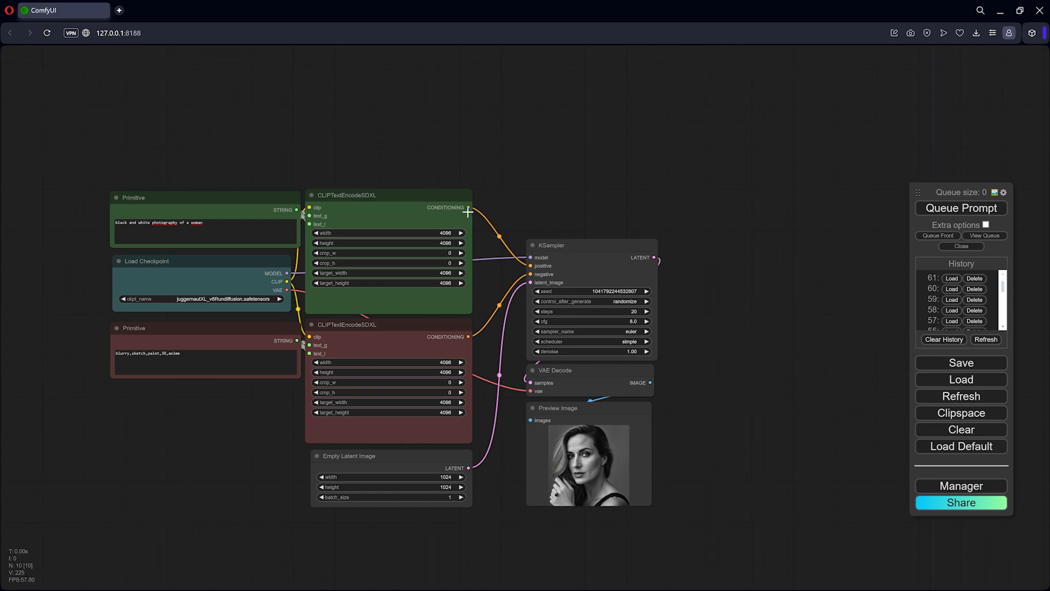
scroll(283, 186, up, 3)
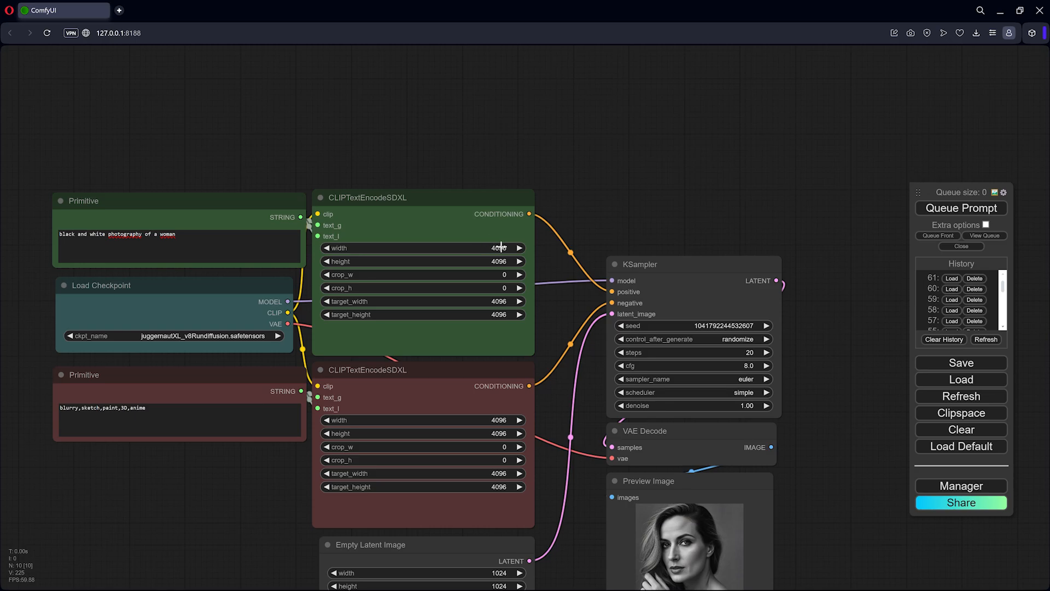
scroll(488, 421, down, 3)
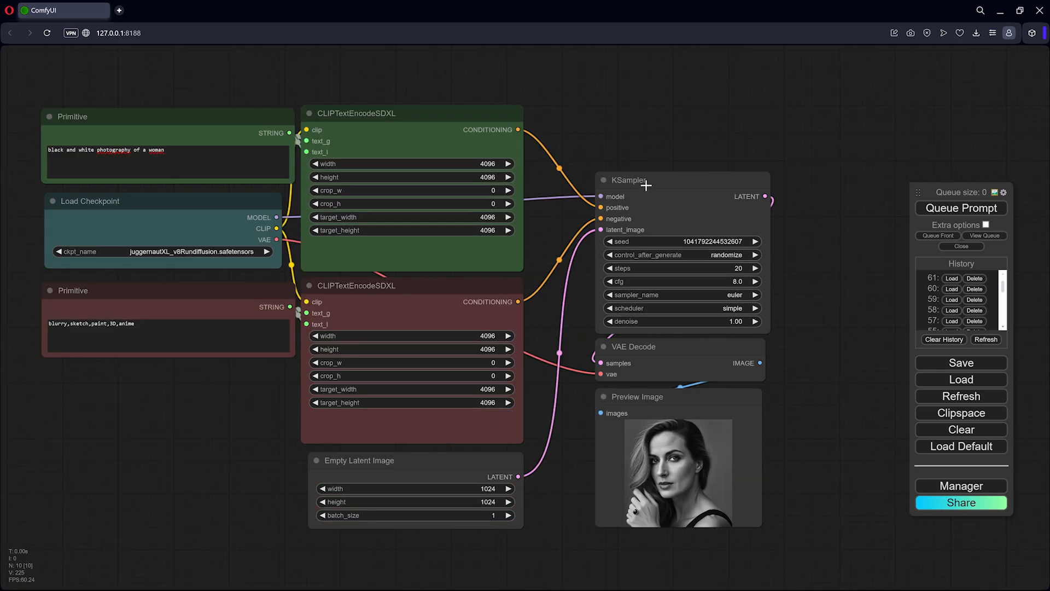
drag(476, 466, 474, 463)
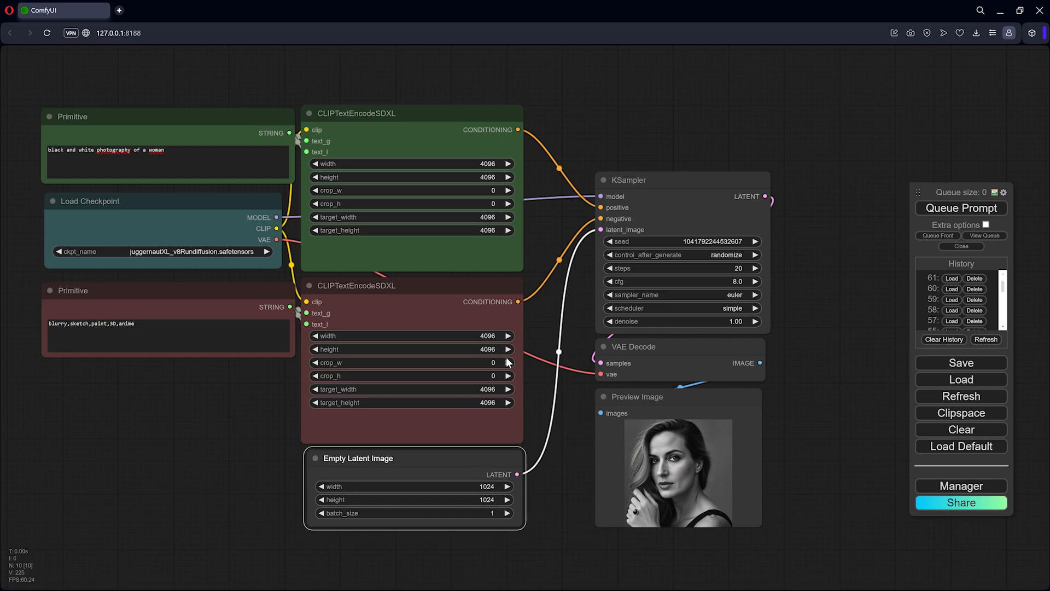
drag(188, 389, 256, 423)
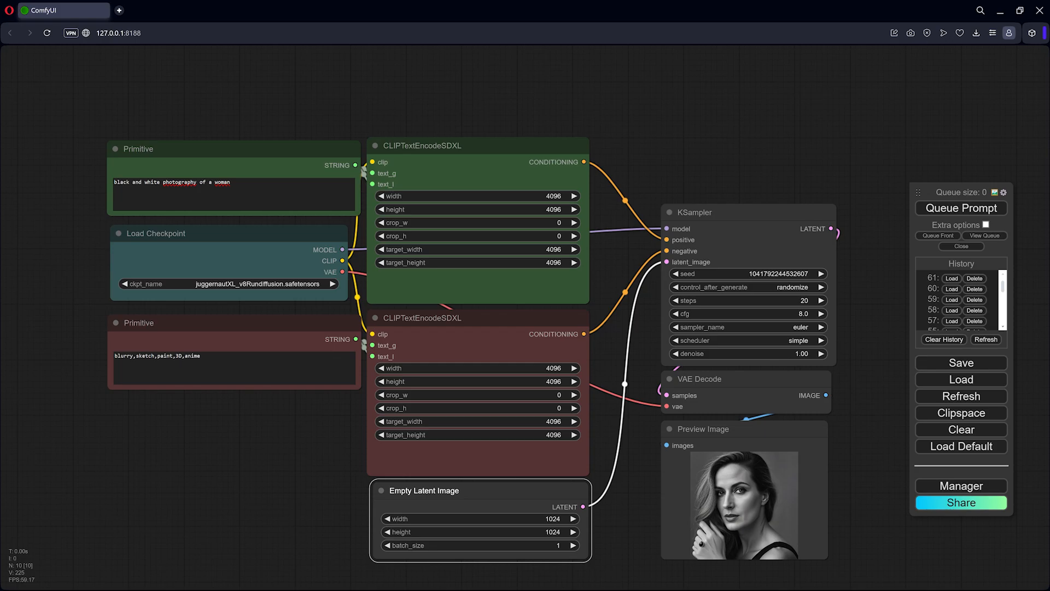
drag(230, 182, 98, 183)
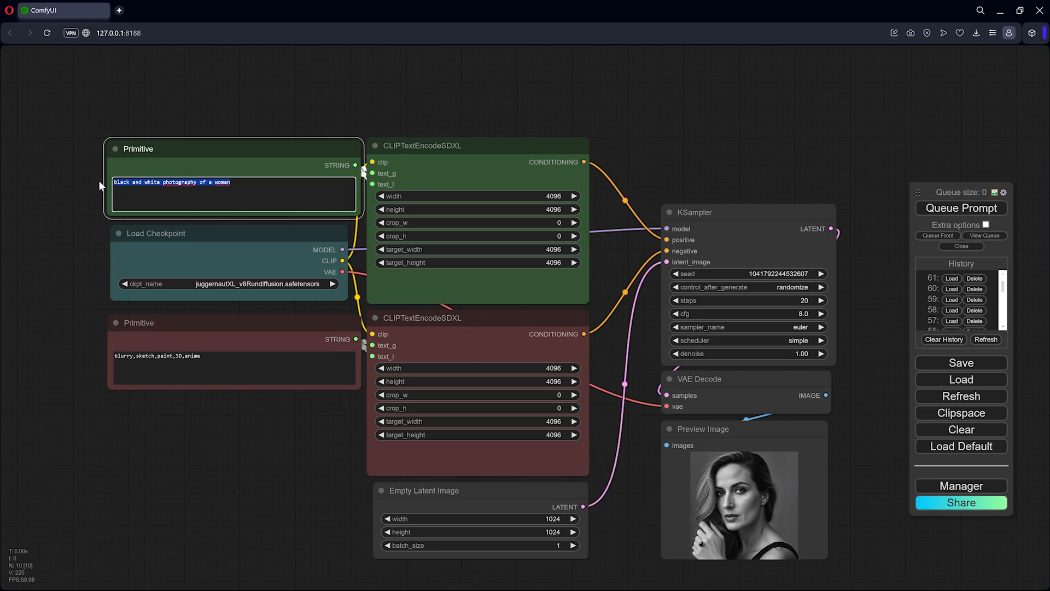
drag(201, 356, 107, 358)
click(240, 414)
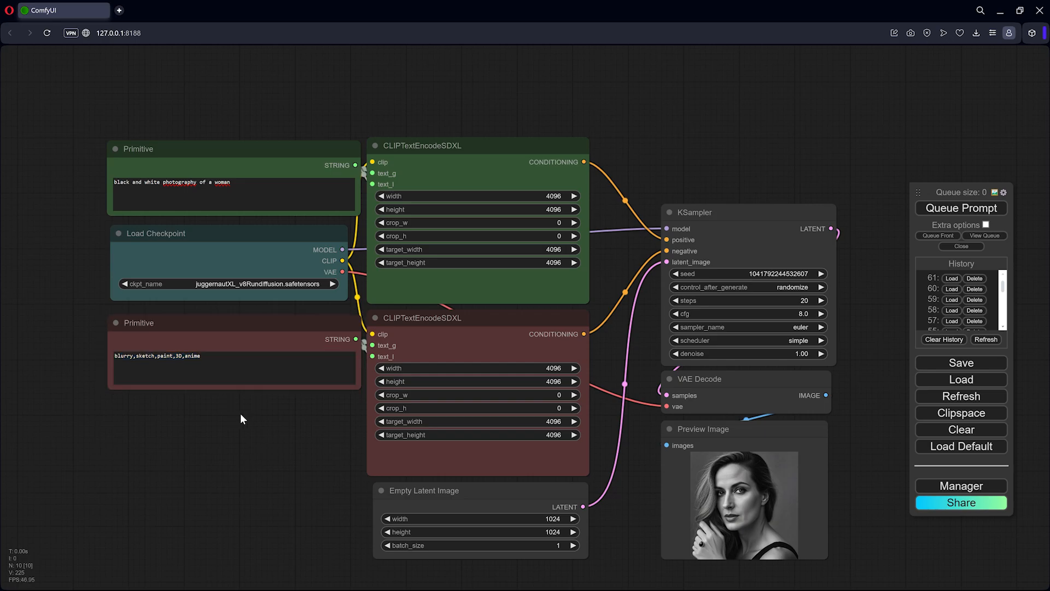
Inspect the generated portrait in the Preview Image node up close and return to the workflow overview
drag(325, 441, 219, 430)
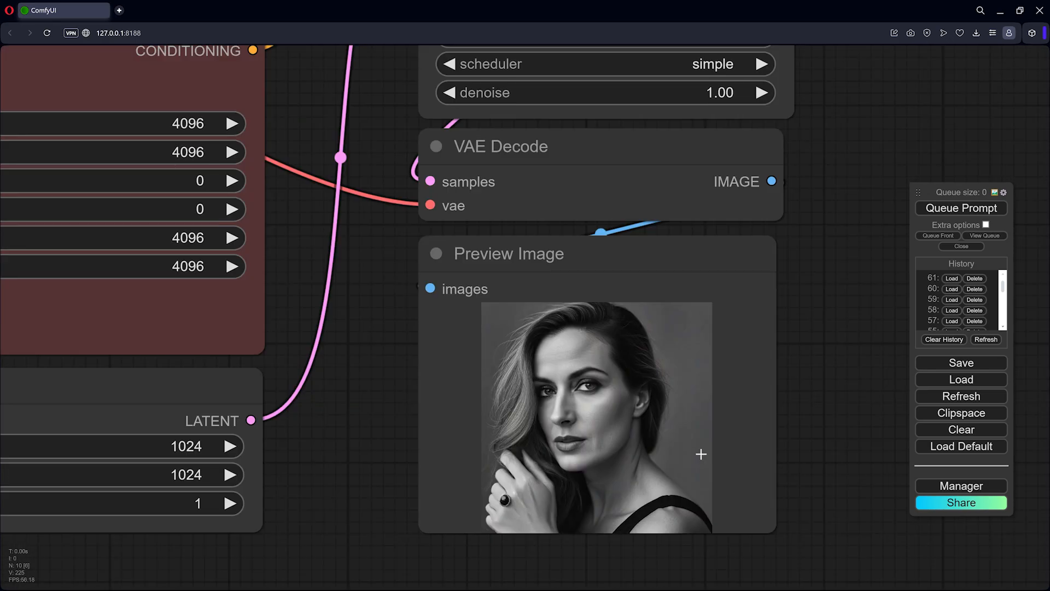
scroll(527, 511, up, 3)
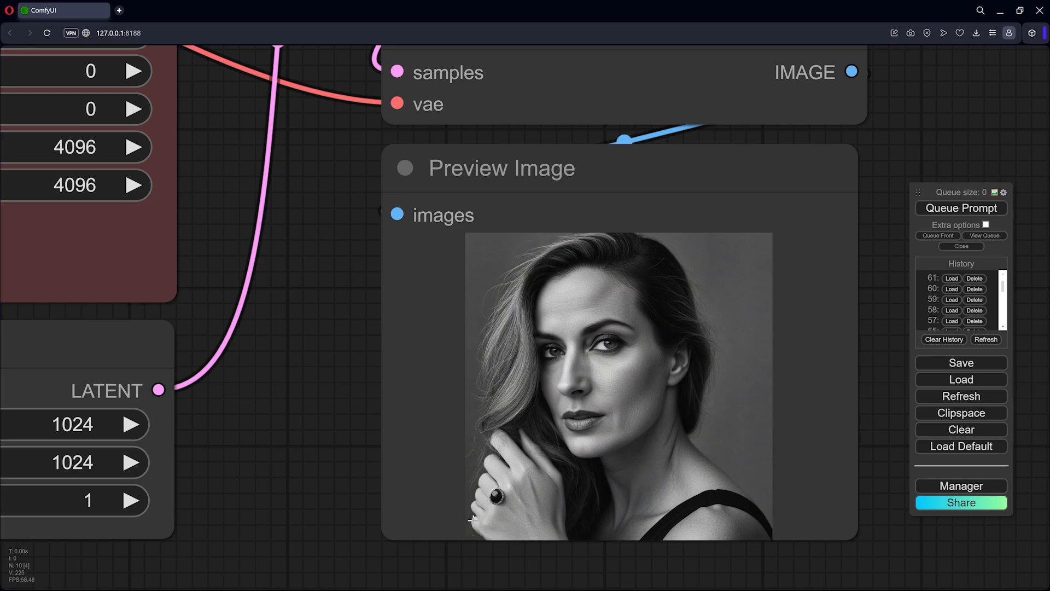
scroll(347, 399, down, 6)
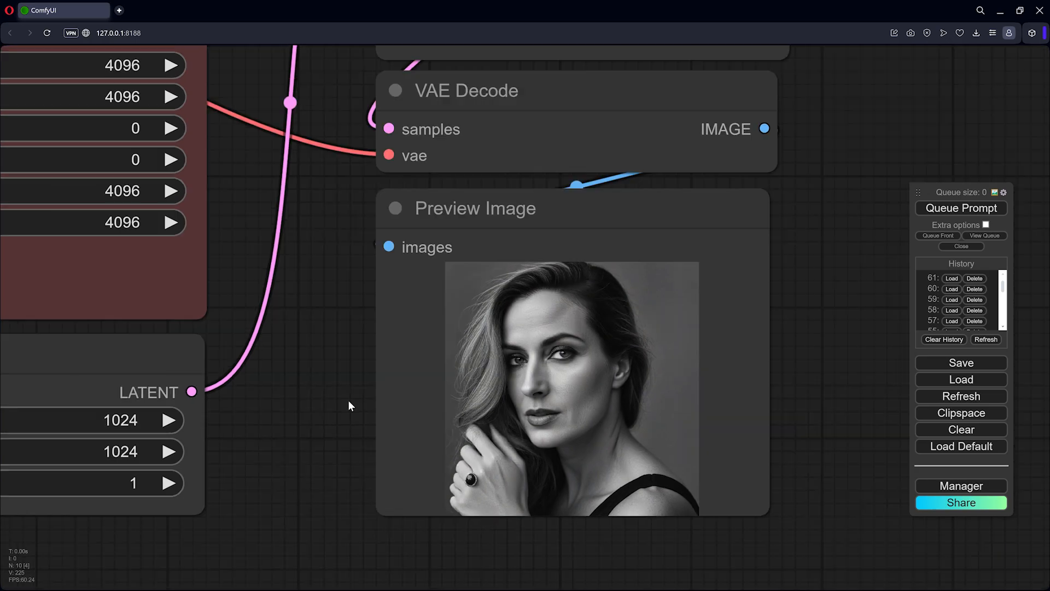
scroll(333, 395, down, 1)
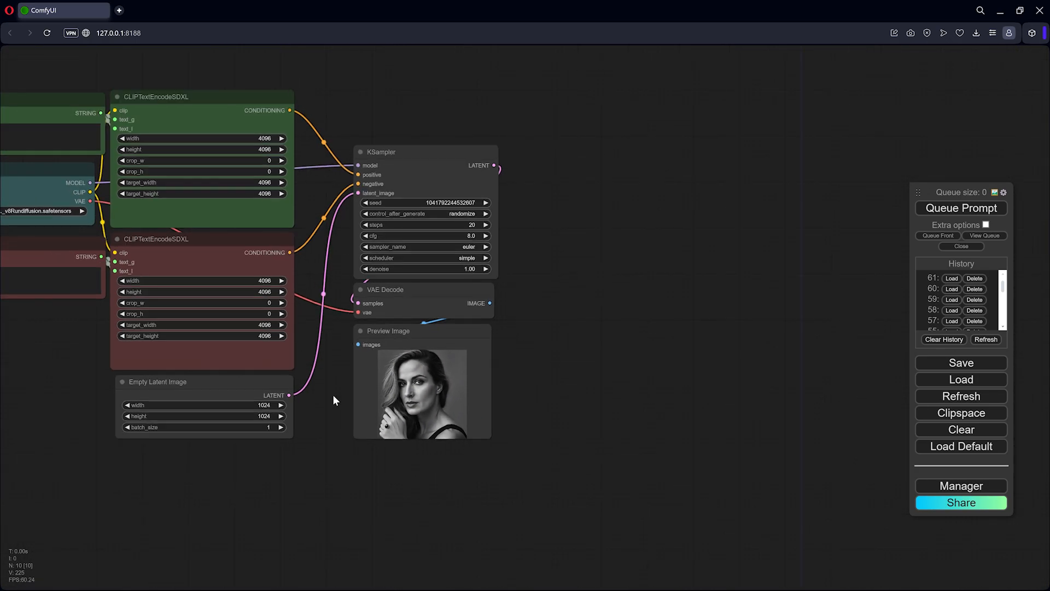
drag(332, 394, 489, 410)
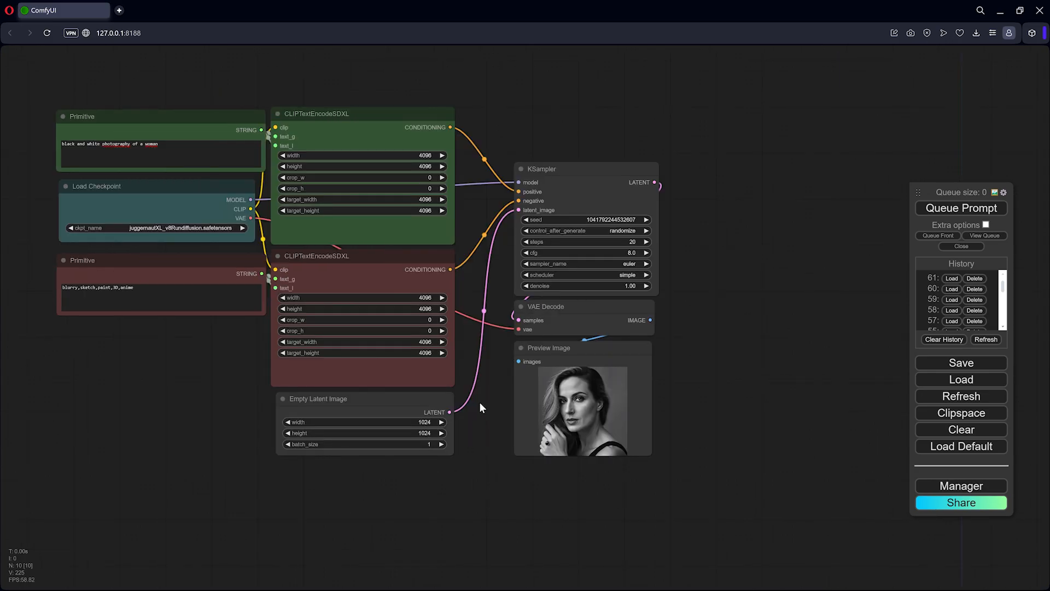
drag(481, 403, 529, 393)
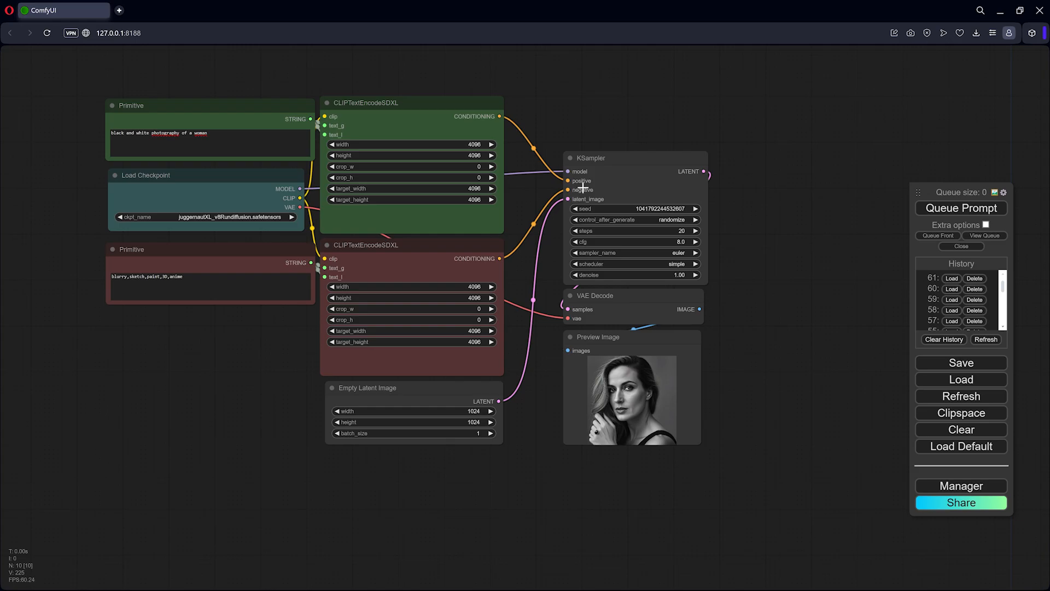
Bring the Load Image node holding 80.png up directly beneath the Empty Latent Image node and inspect its picture
scroll(474, 493, down, 3)
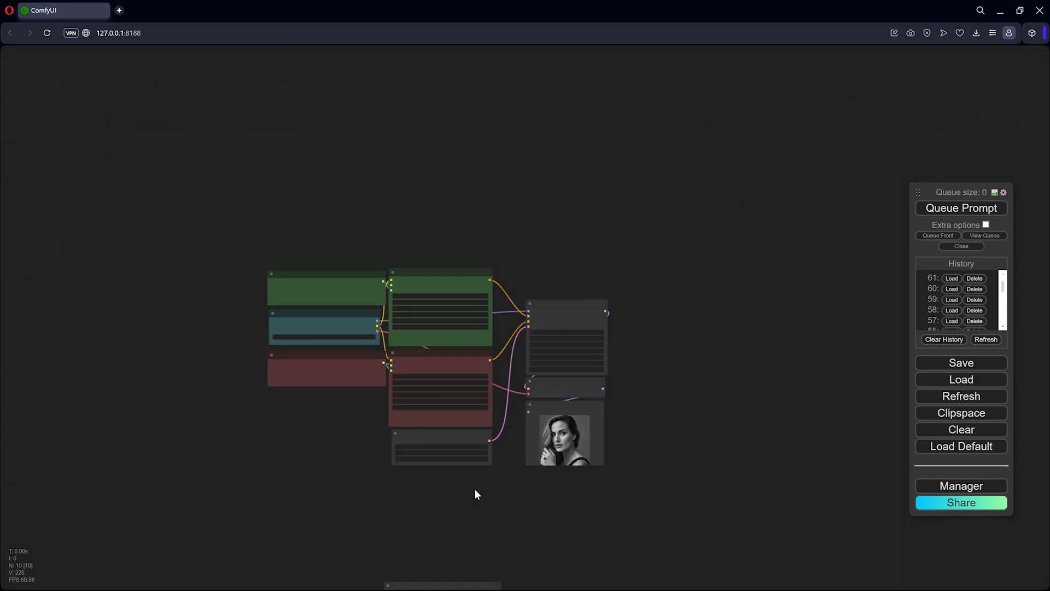
key(ctrl+v)
drag(483, 424, 497, 316)
scroll(497, 317, up, 10)
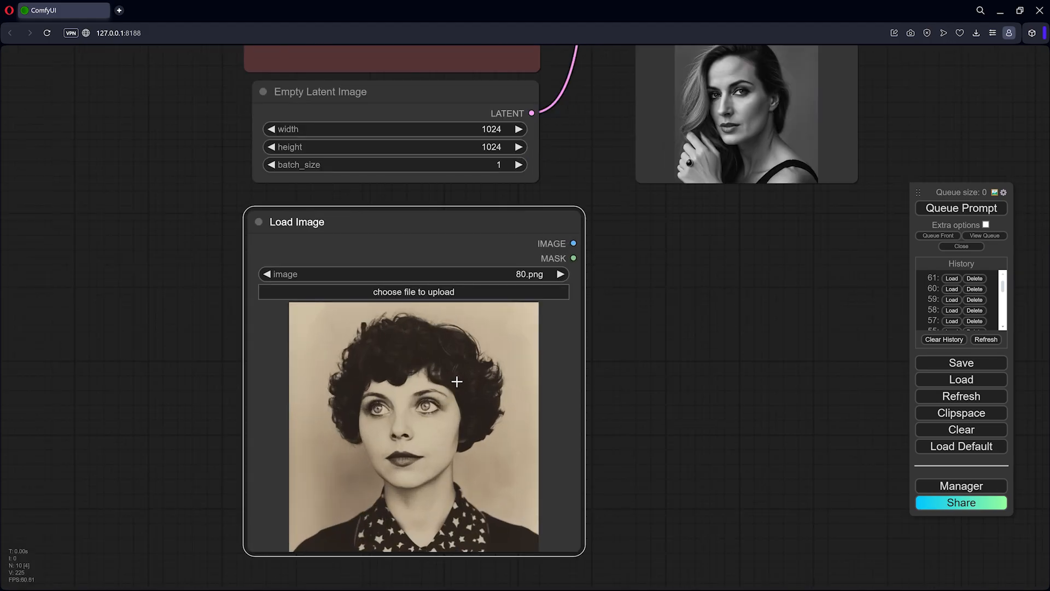
scroll(609, 365, down, 6)
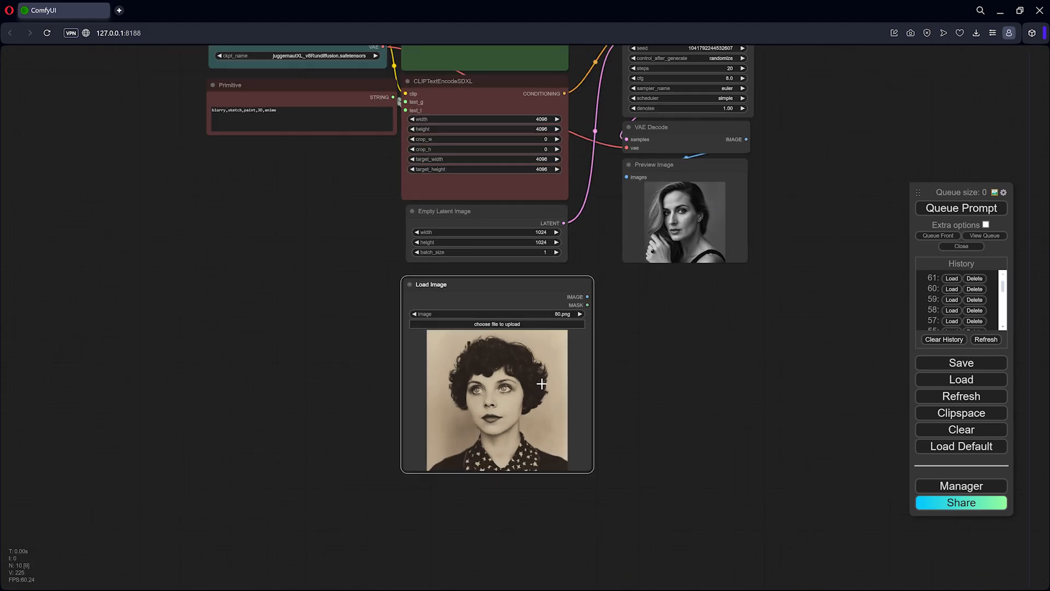
scroll(541, 382, up, 3)
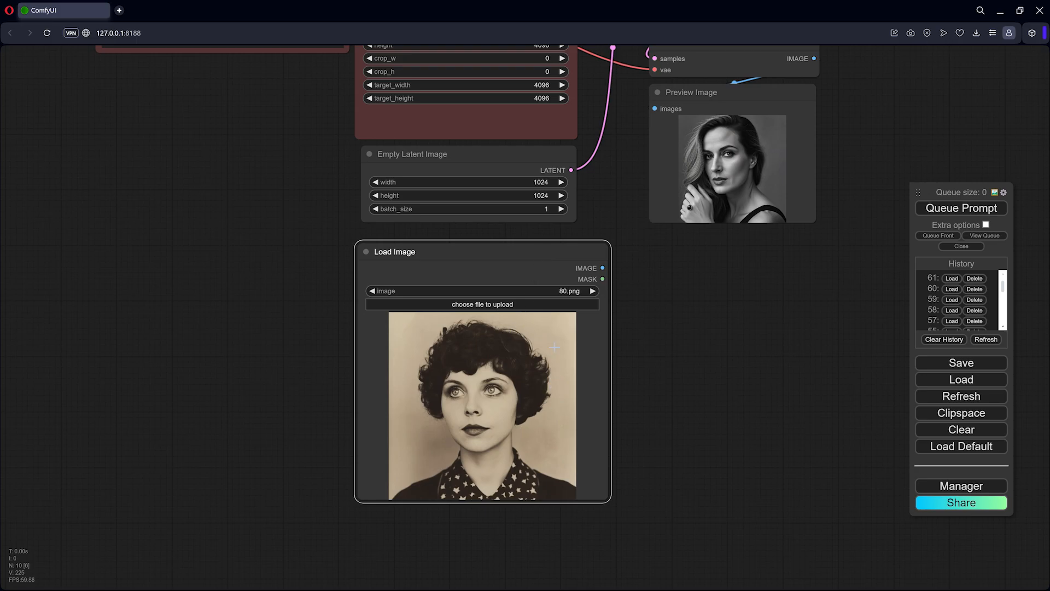
Place VAE Decode and Preview Image side by side below the KSampler, and shift Load Image away from them to free space
drag(556, 246, 540, 263)
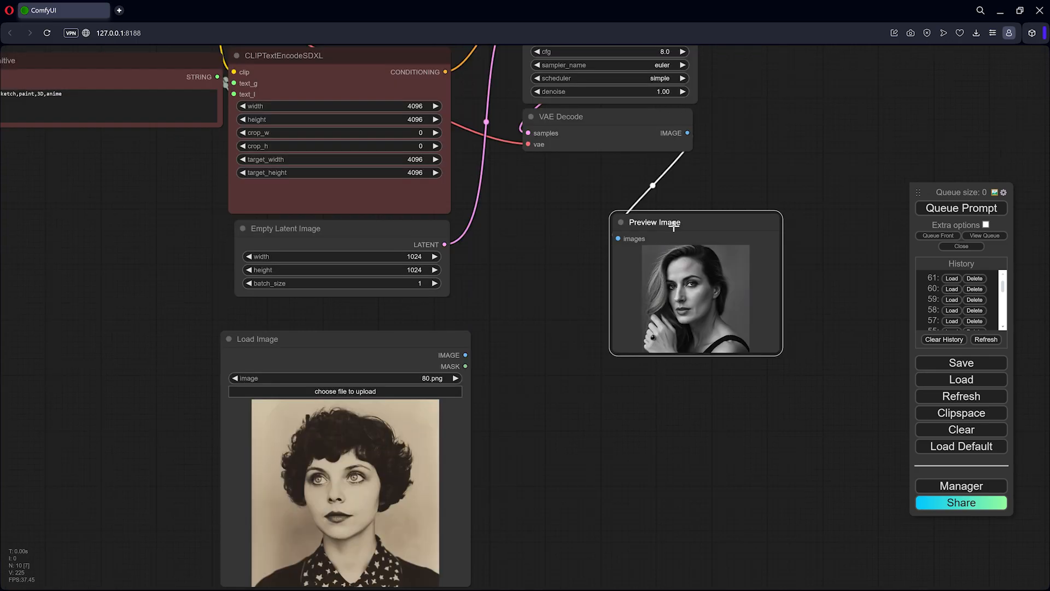
drag(684, 225, 697, 223)
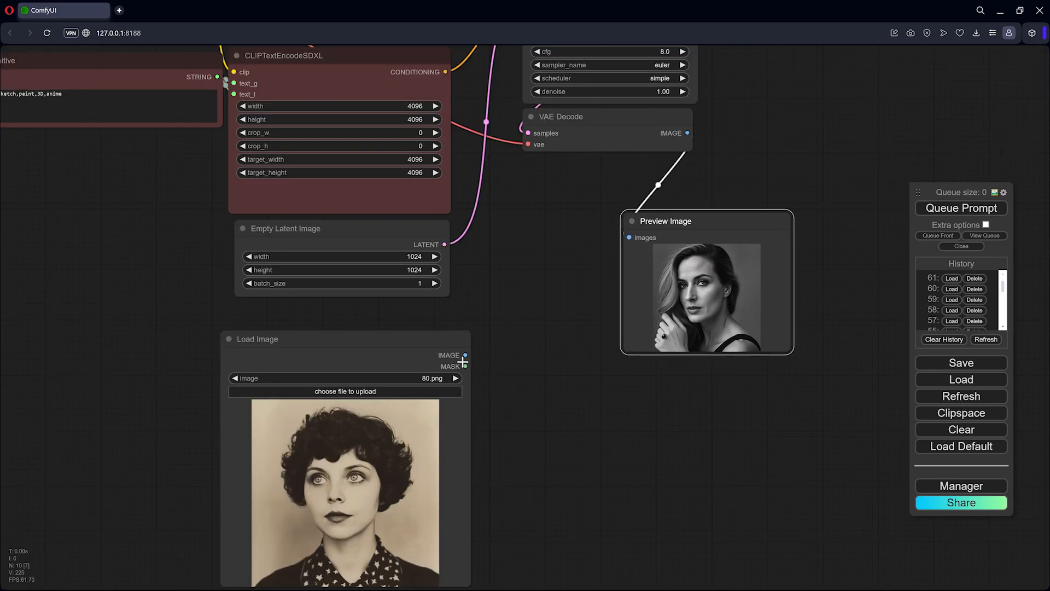
drag(446, 342, 447, 328)
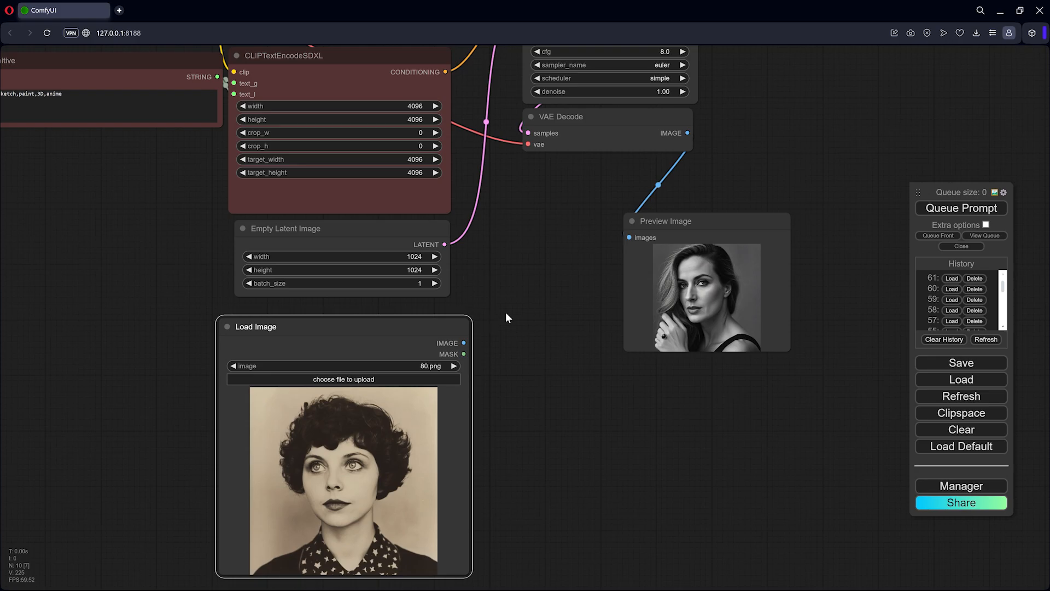
drag(505, 313, 470, 371)
scroll(486, 312, down, 2)
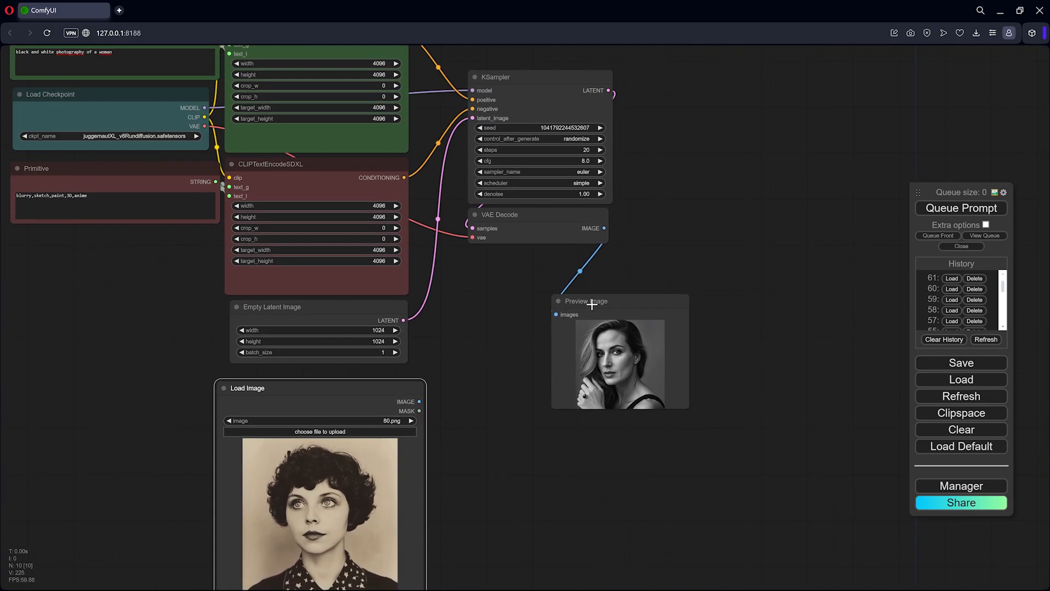
drag(592, 305, 692, 246)
drag(538, 234, 571, 269)
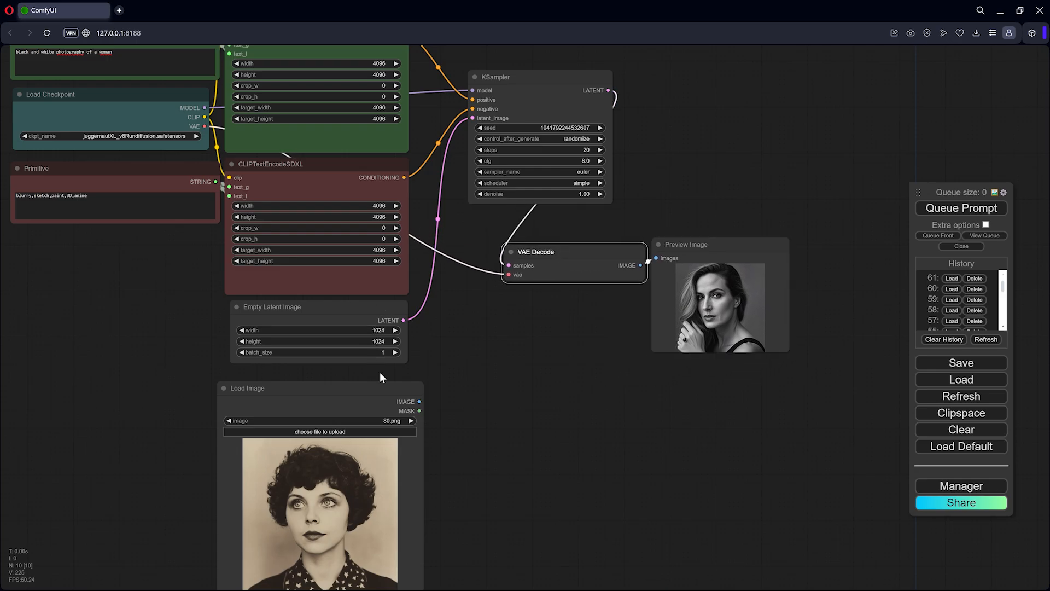
drag(381, 378, 326, 381)
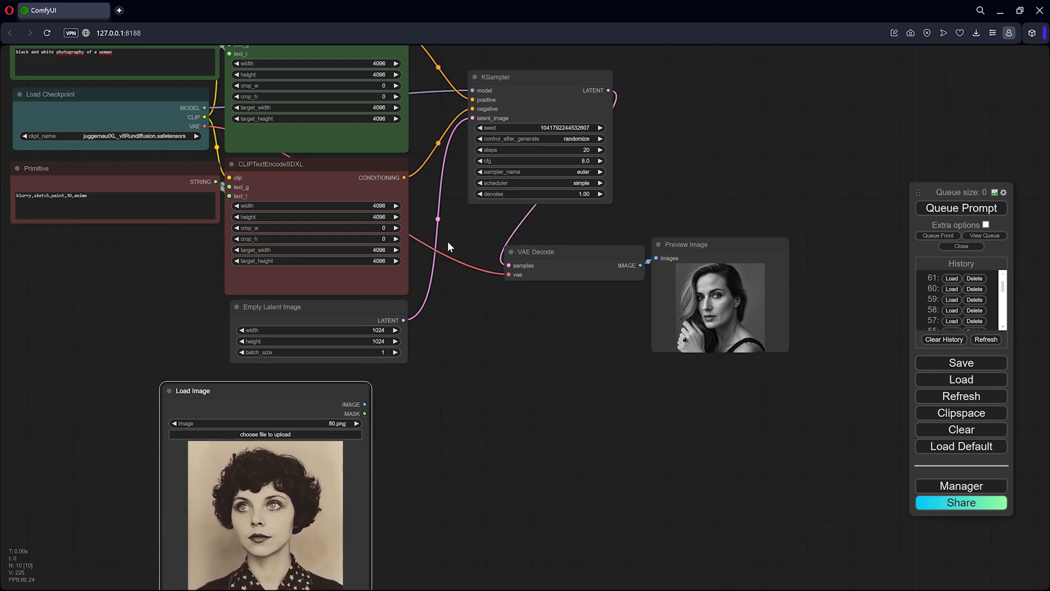
Disconnect Empty Latent Image from the KSampler and move the two nodes farther apart
click(437, 220)
click(449, 232)
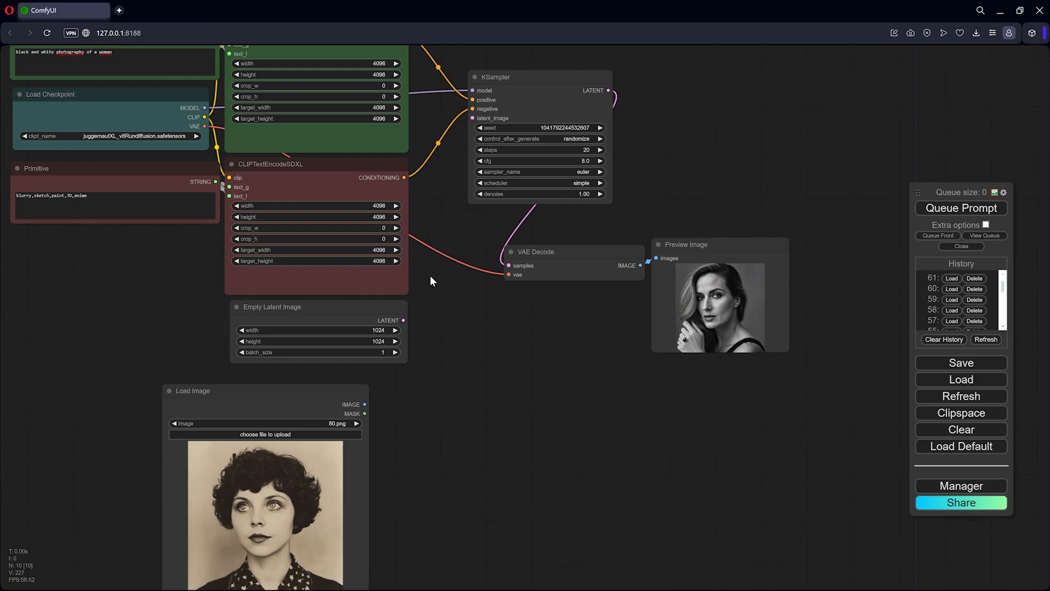
drag(385, 304, 155, 302)
drag(541, 77, 625, 73)
Add a VAE Encode node feeding the KSampler's latent_image input and connect the Load Image output to its pixels input
drag(559, 114, 414, 317)
click(455, 383)
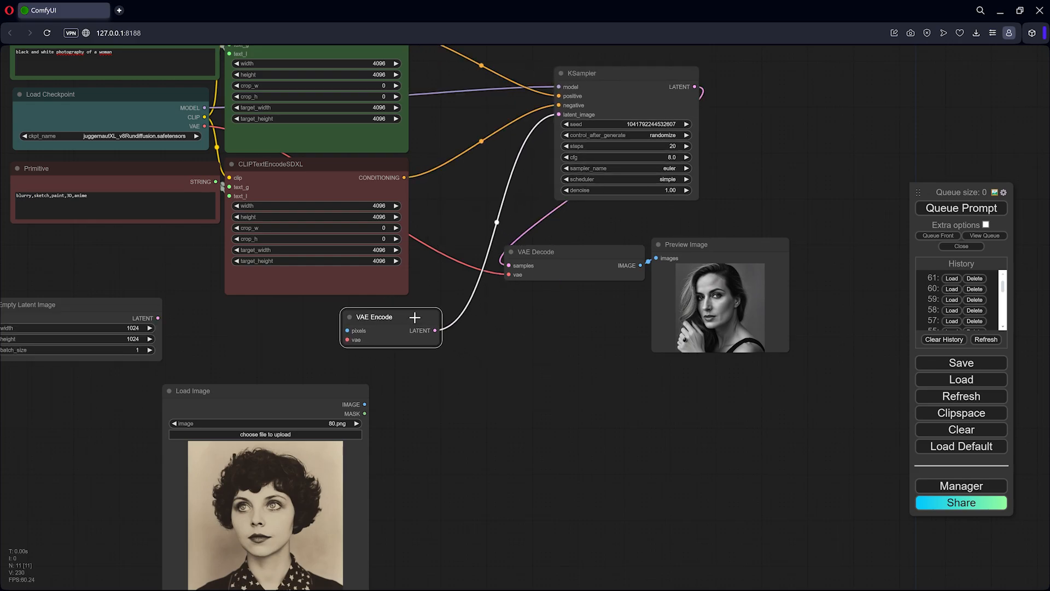
drag(365, 404, 349, 331)
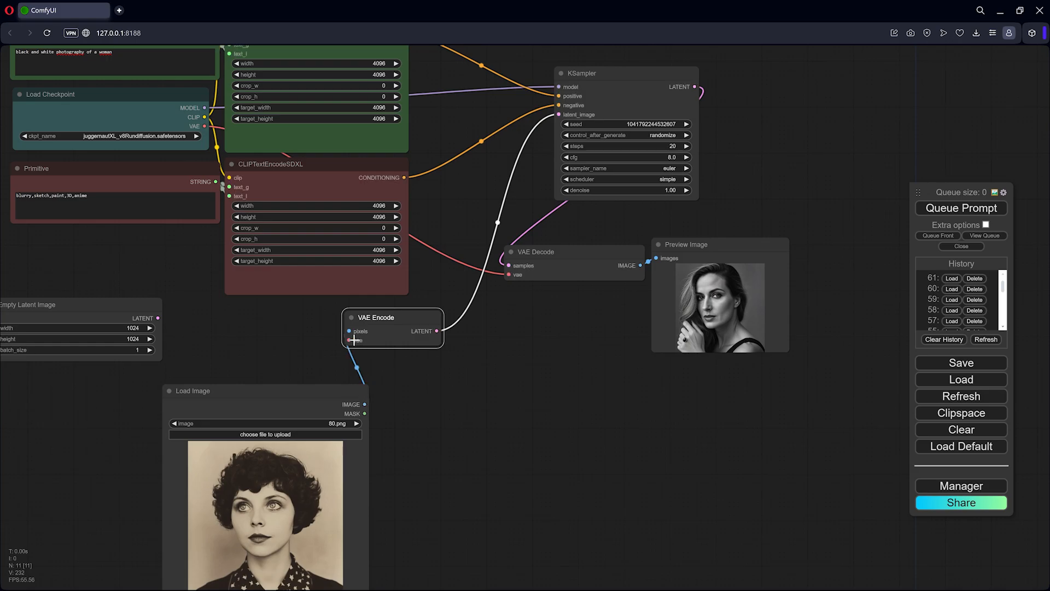
Connect Load Checkpoint's VAE output to the VAE Encode vae input and position VAE Encode just above Load Image
drag(469, 393, 574, 372)
scroll(351, 277, down, 3)
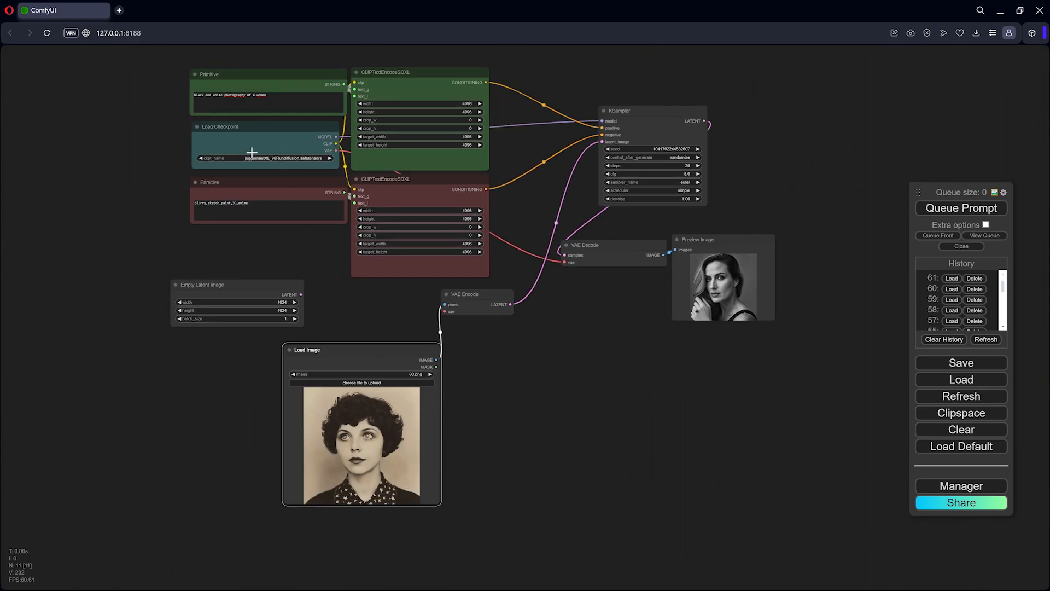
scroll(331, 140, up, 2)
drag(337, 154, 482, 367)
drag(427, 414, 481, 408)
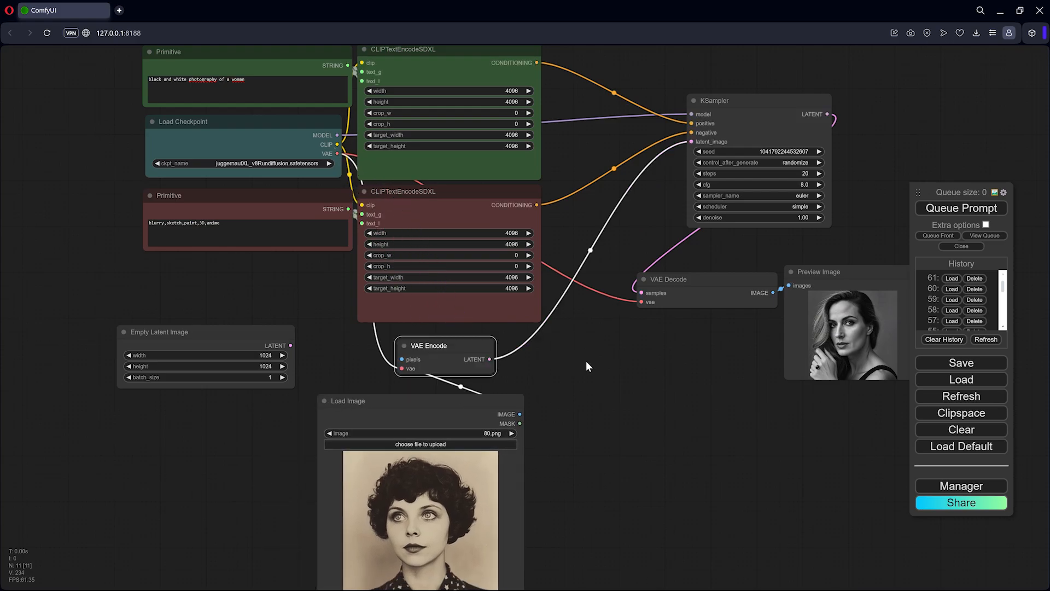
Tuck VAE Decode close under the KSampler and place Preview Image directly below it
drag(586, 365, 394, 424)
scroll(592, 304, up, 4)
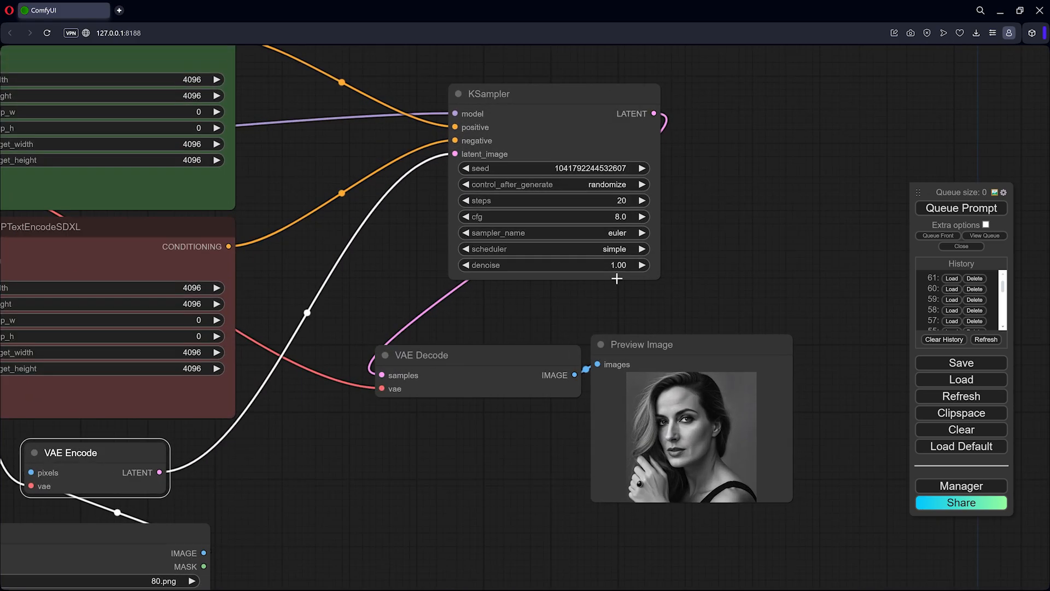
scroll(520, 328, down, 3)
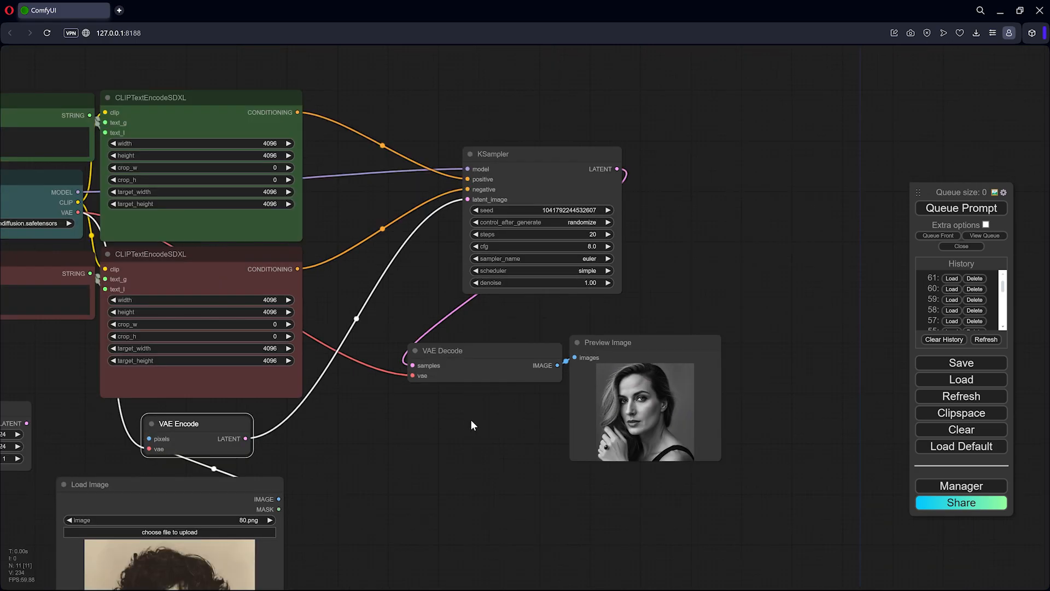
drag(506, 351, 484, 313)
drag(591, 346, 491, 376)
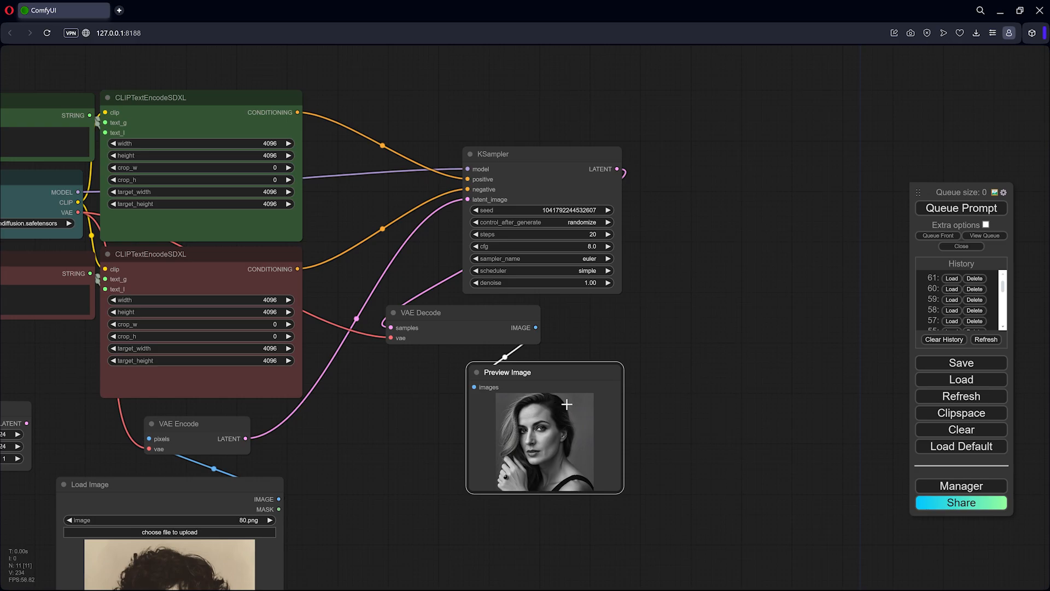
Move Load Image closer beneath VAE Encode and queue the prompt to generate an image
drag(459, 416, 612, 311)
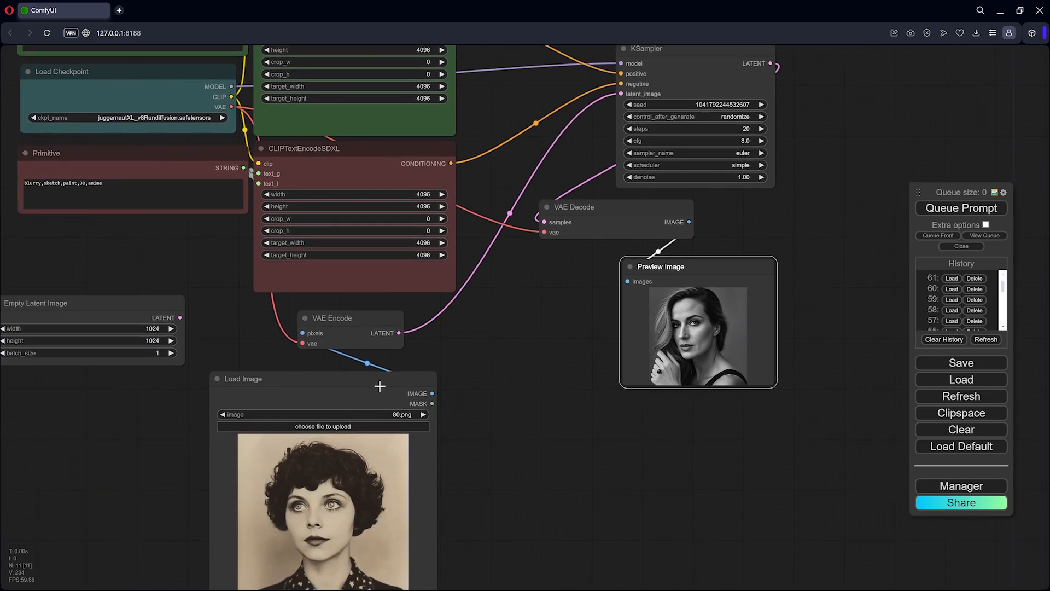
drag(380, 385, 421, 371)
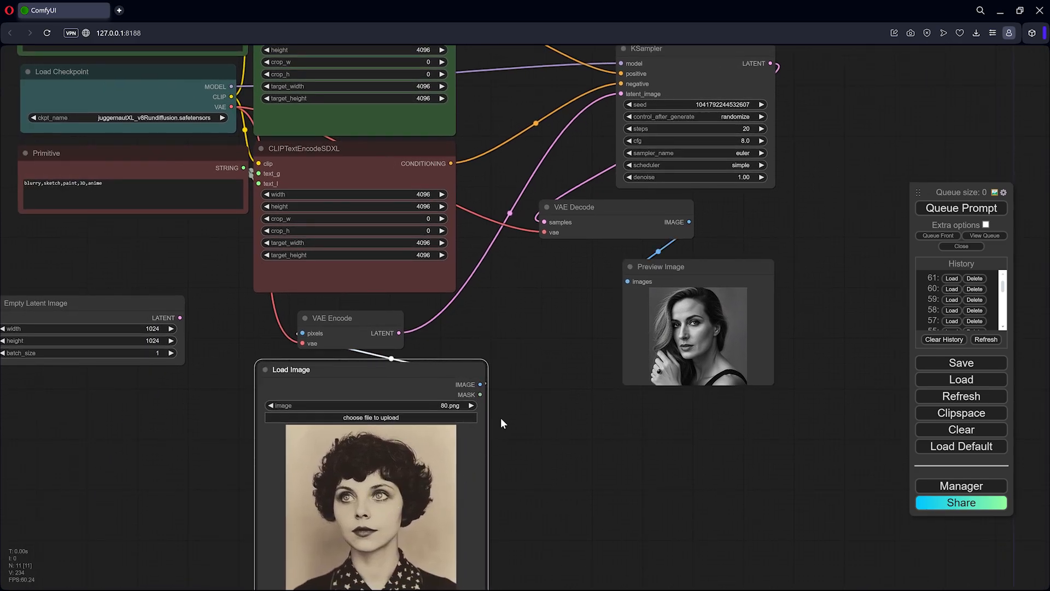
drag(516, 440, 406, 481)
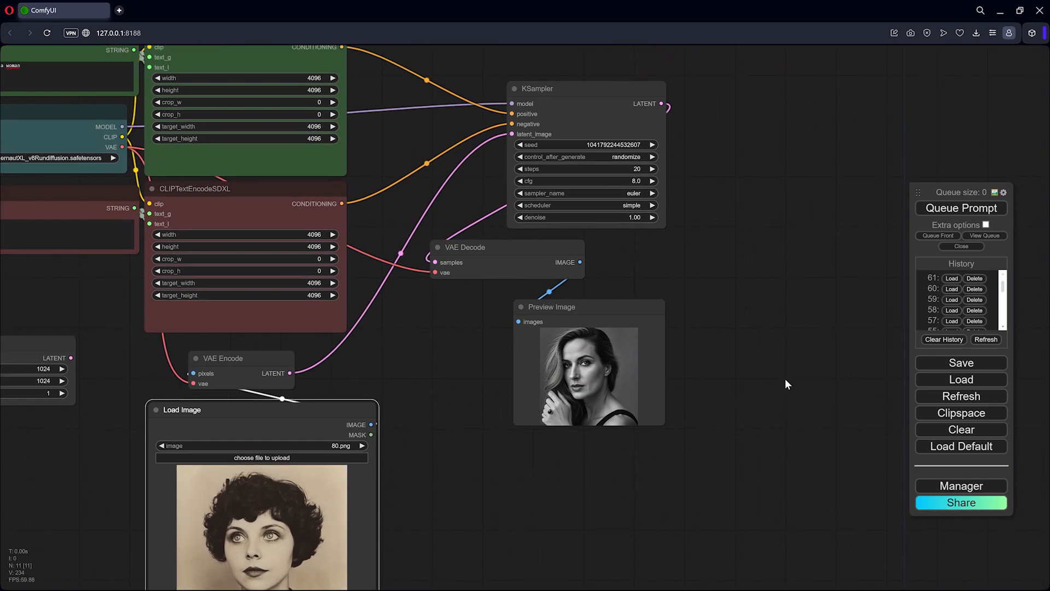
click(951, 209)
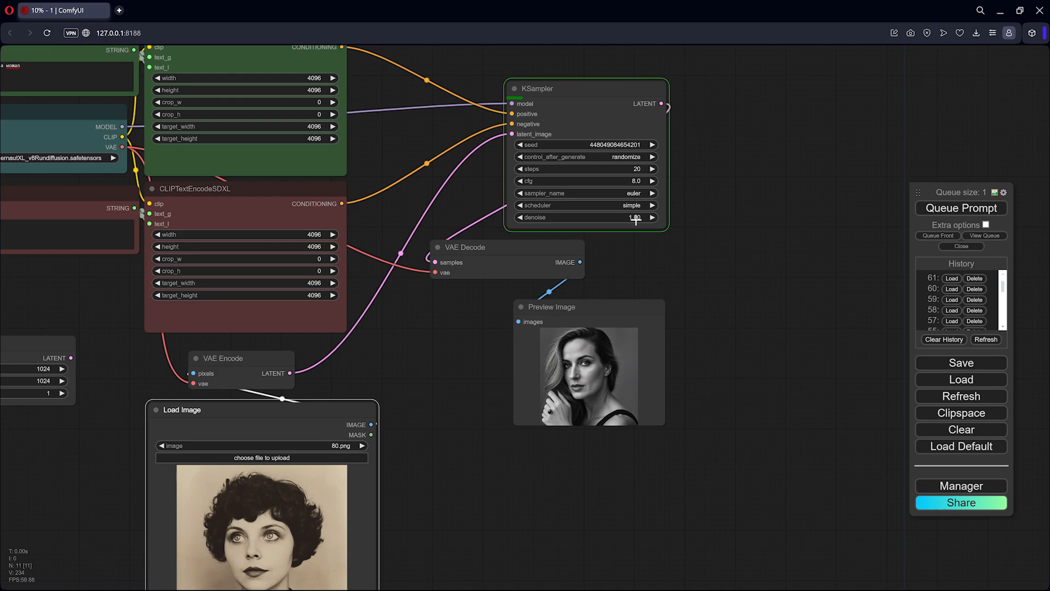
Place the Preview Image node beside Load Image and widen it to enlarge the generated preview
drag(415, 419, 521, 335)
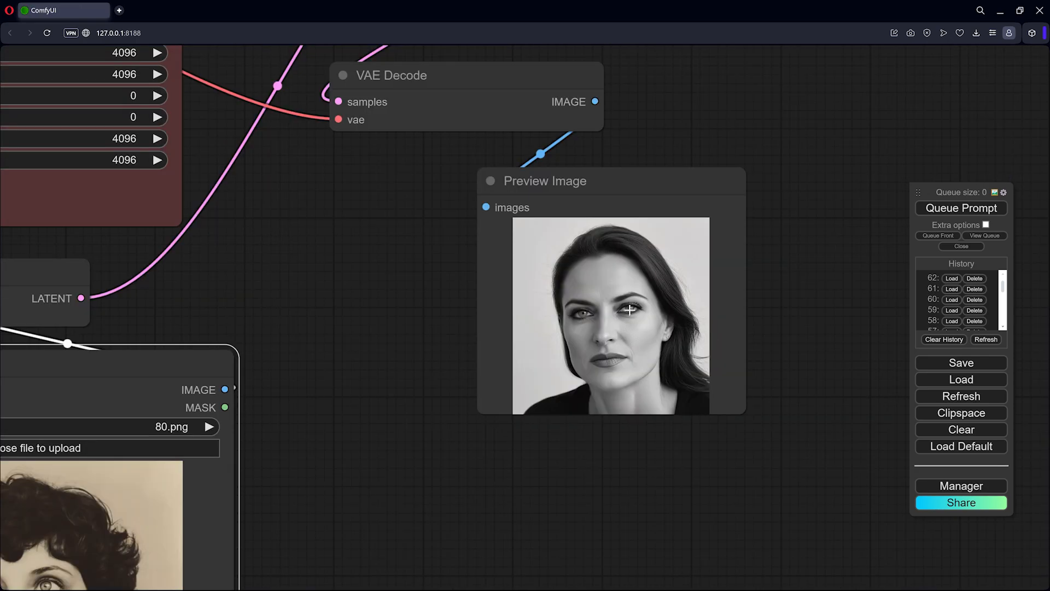
scroll(456, 333, down, 4)
drag(560, 250, 412, 366)
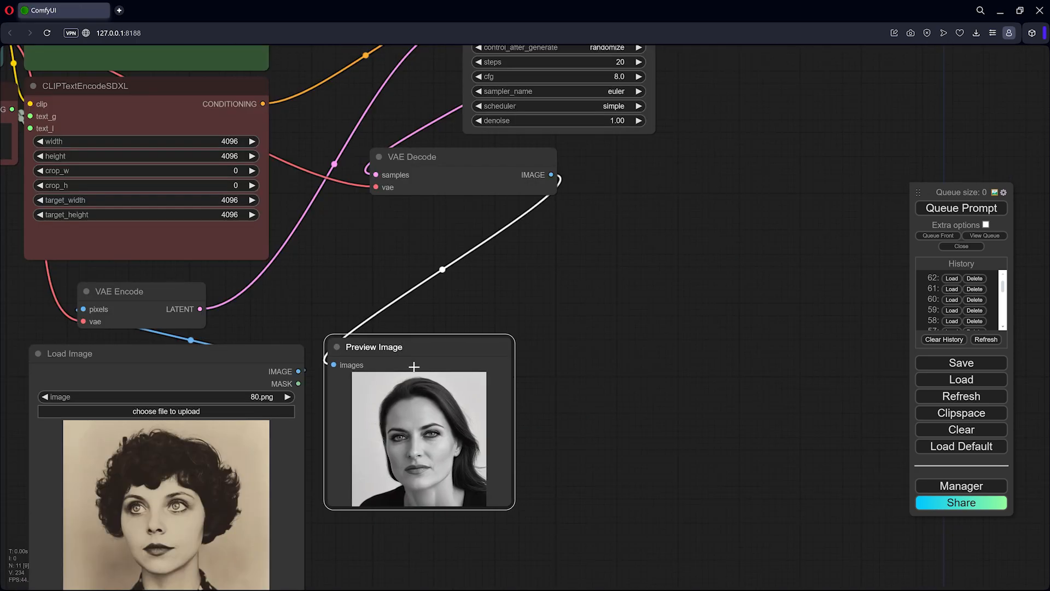
drag(517, 477, 622, 477)
Set the KSampler's denoise to 0.45 and queue the prompt to generate another image
scroll(701, 409, down, 4)
scroll(654, 275, up, 4)
click(646, 217)
text(0)
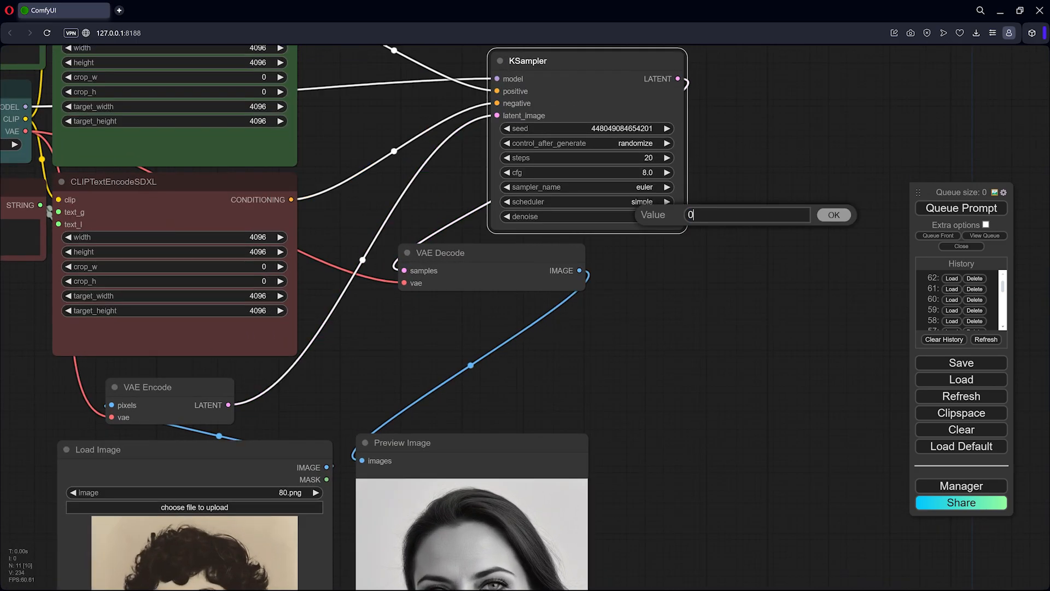
text(.45)
key(Return)
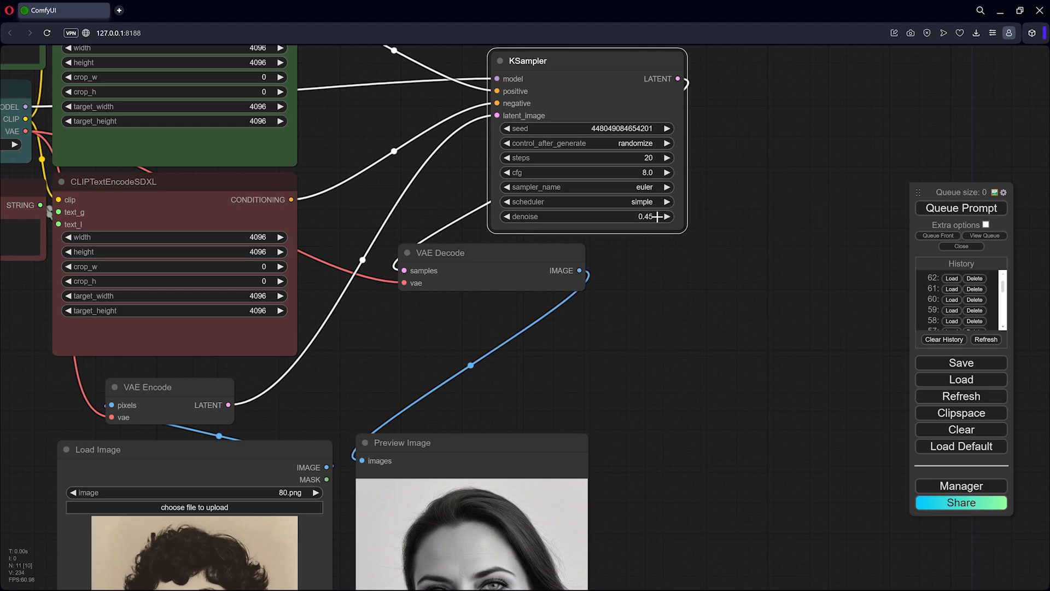
click(931, 207)
Compare the newly generated preview with the loaded portrait at close range
scroll(703, 333, down, 2)
drag(702, 333, 790, 188)
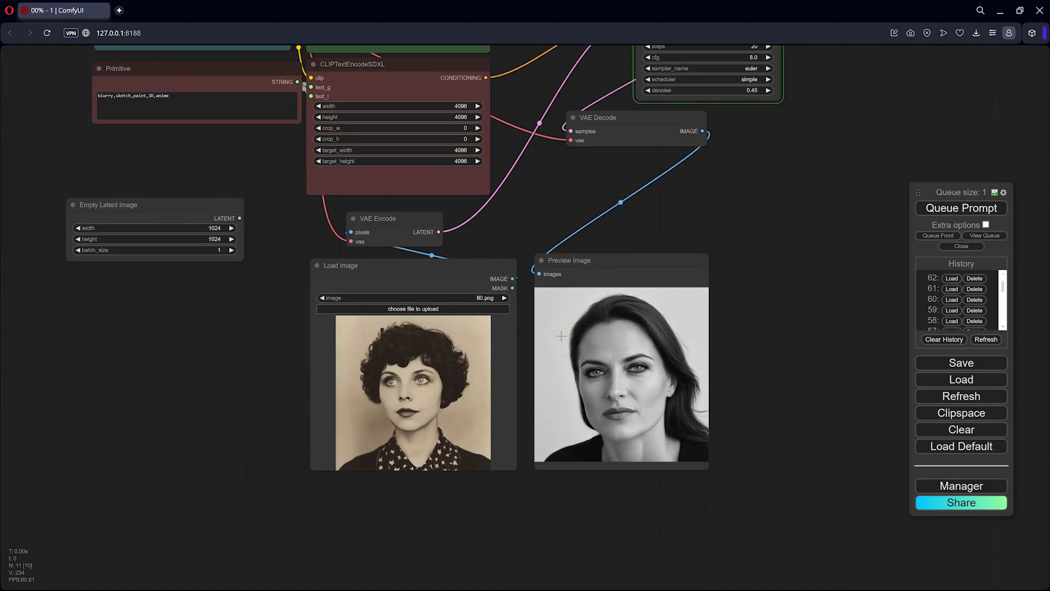
scroll(520, 340, up, 3)
scroll(530, 323, down, 2)
scroll(530, 323, down, 2)
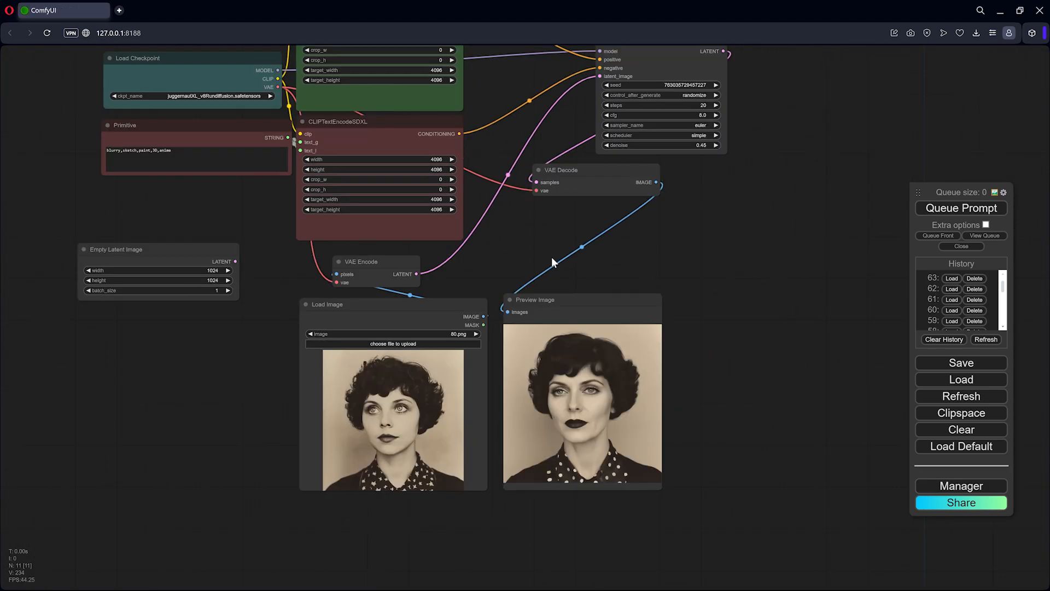
scroll(568, 426, up, 5)
scroll(567, 418, up, 2)
drag(389, 384, 453, 382)
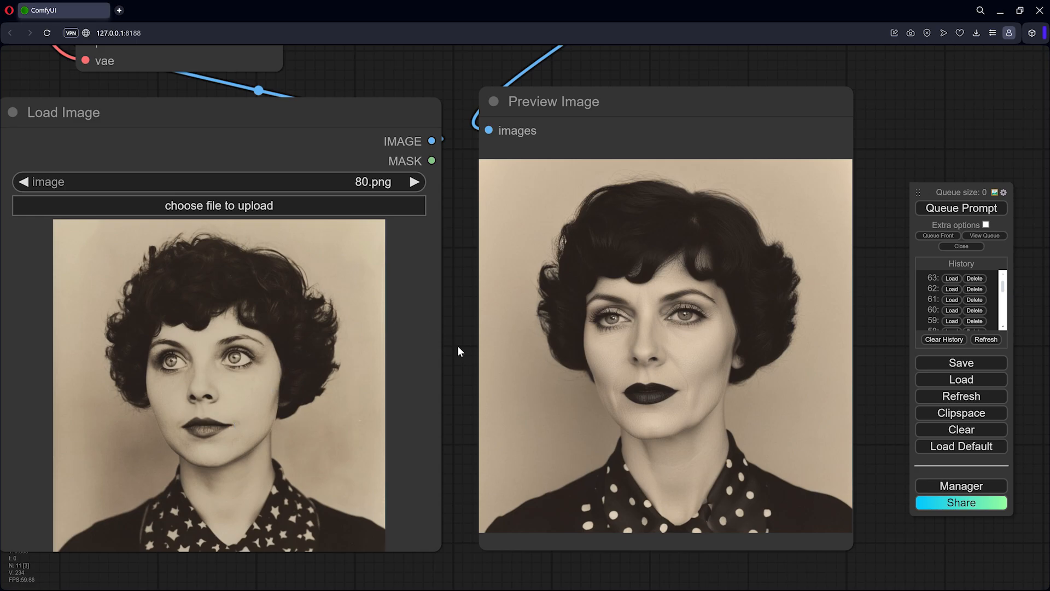
scroll(446, 335, down, 6)
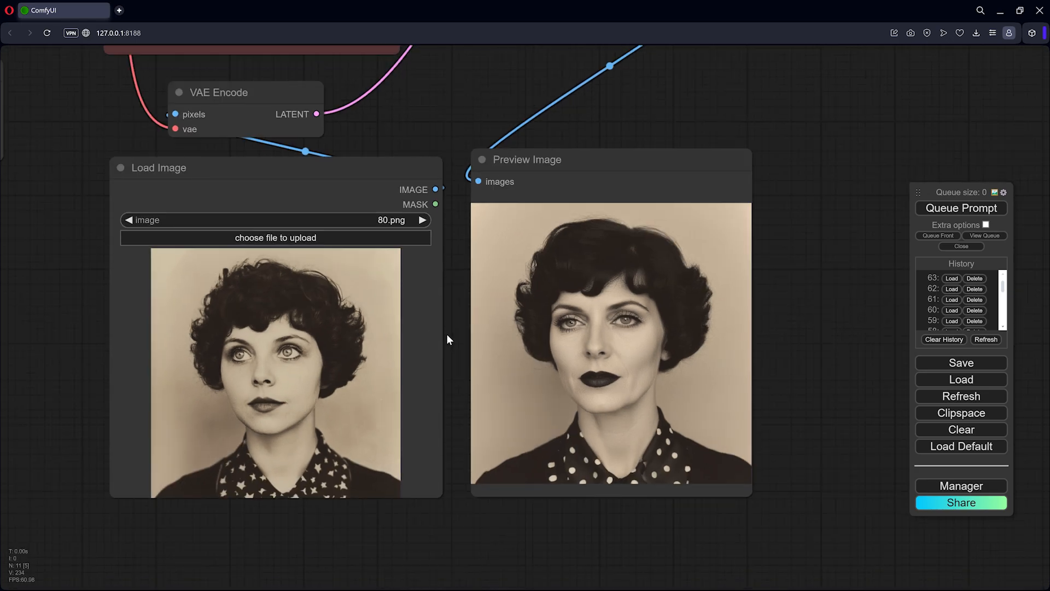
Nudge the Preview Image node slightly and shift Load Image a little away from it beneath VAE Encode
click(547, 249)
drag(548, 249, 547, 256)
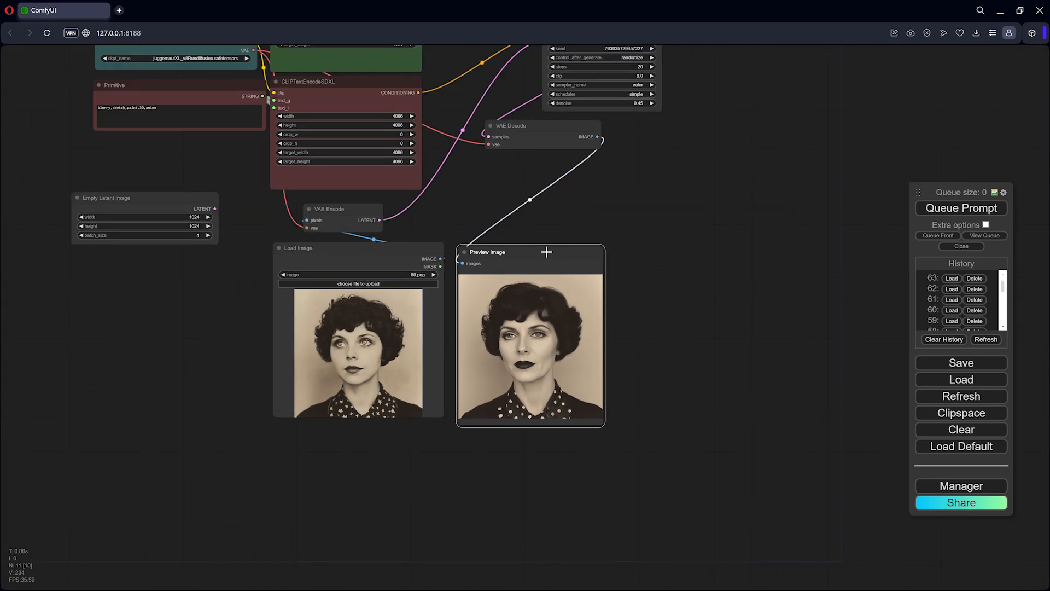
drag(567, 199, 597, 227)
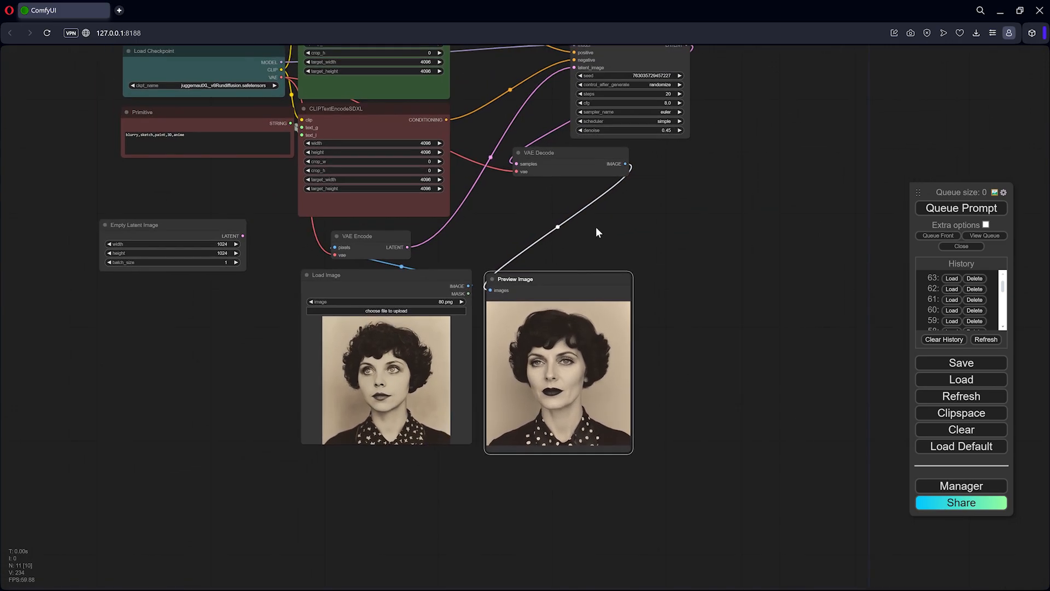
drag(448, 270, 430, 284)
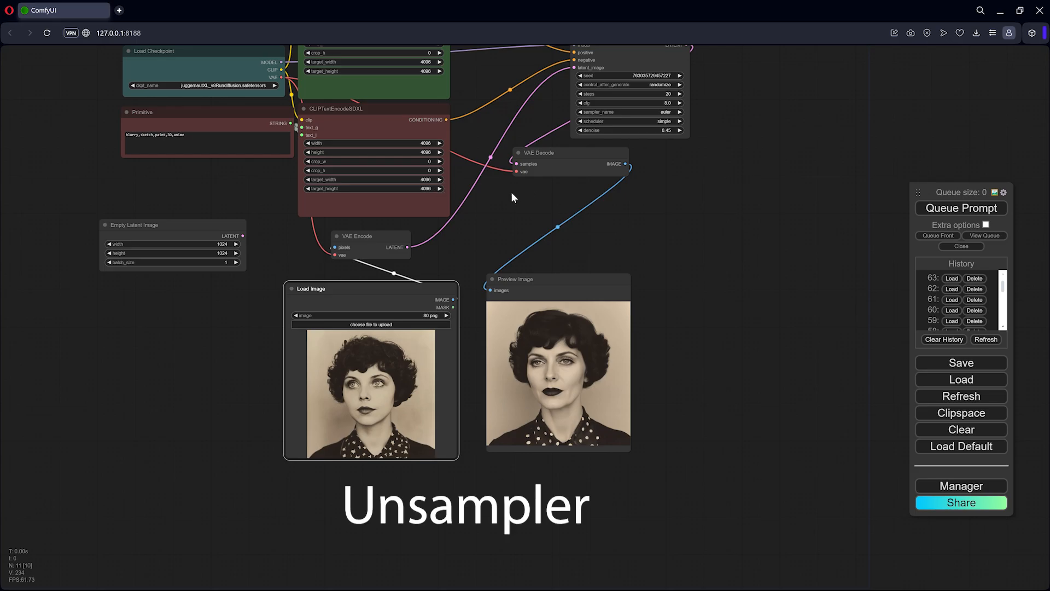
Add a BNK_Unsampler node in the empty area beside Preview Image and adjust the spacing of both nodes
drag(736, 258, 582, 309)
double_click(582, 310)
text(un)
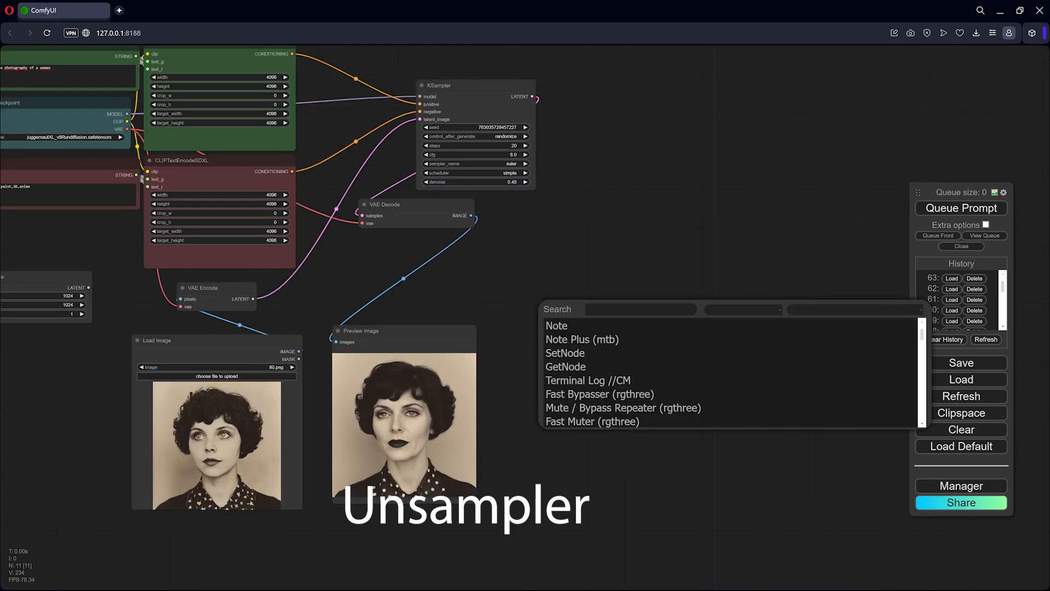
text(sam)
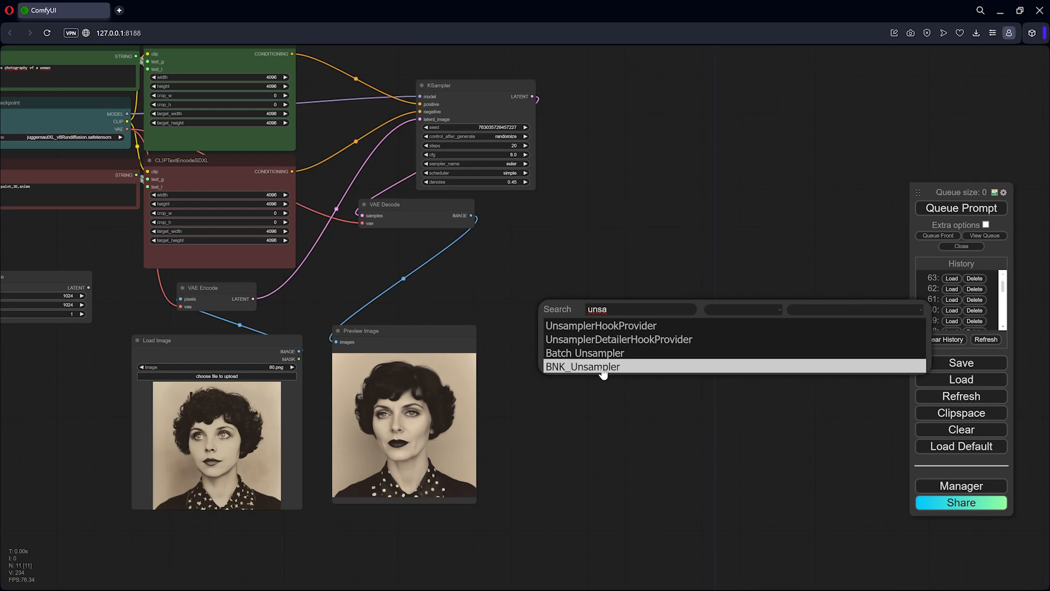
click(598, 367)
scroll(622, 344, up, 5)
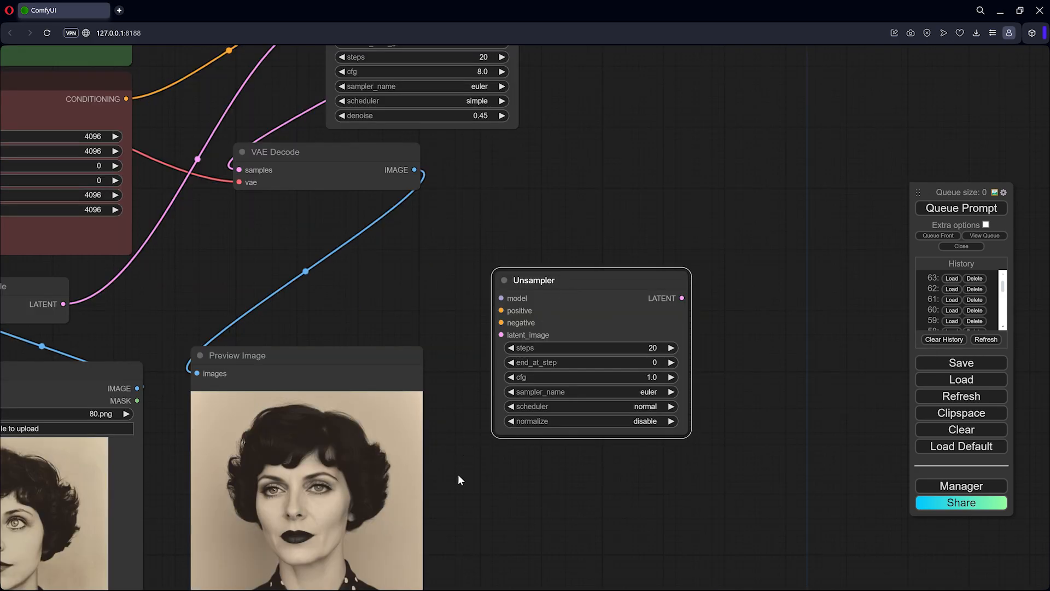
drag(411, 358, 406, 341)
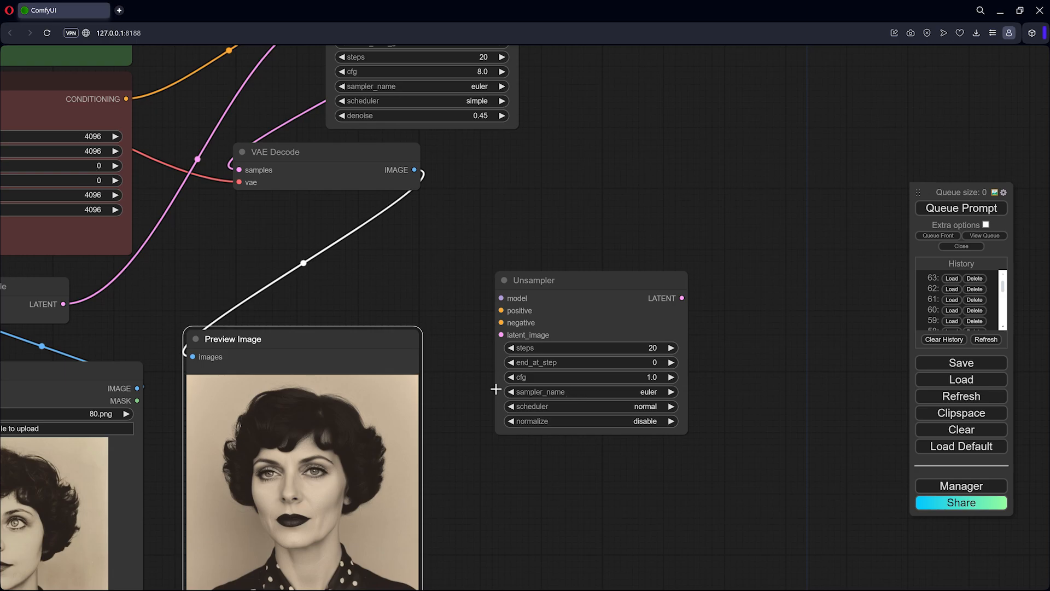
drag(563, 280, 552, 276)
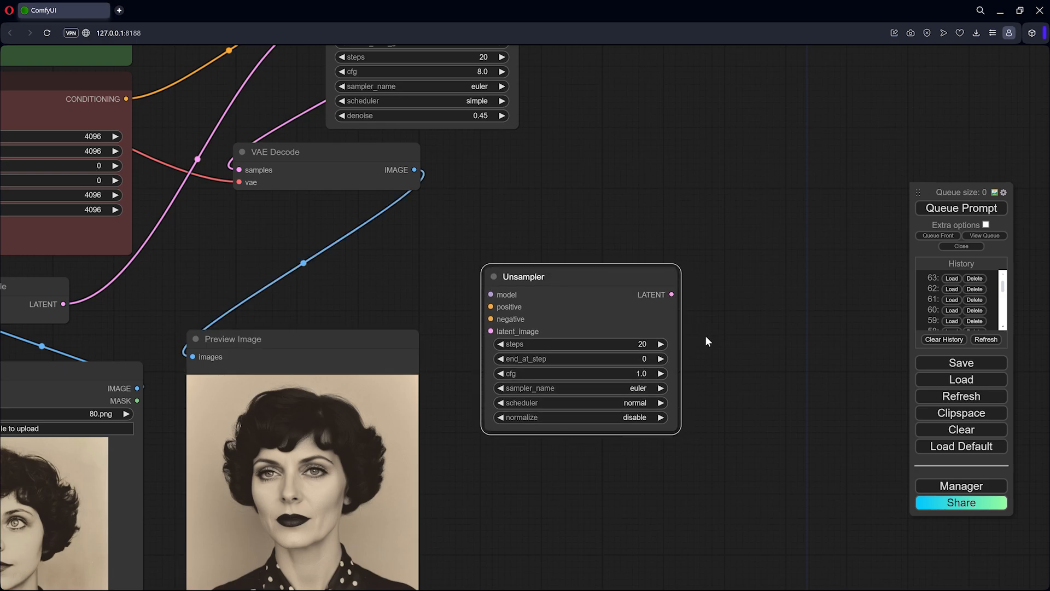
Check the installed custom nodes matching "noise" in ComfyUI Manager, and close the manager
click(937, 486)
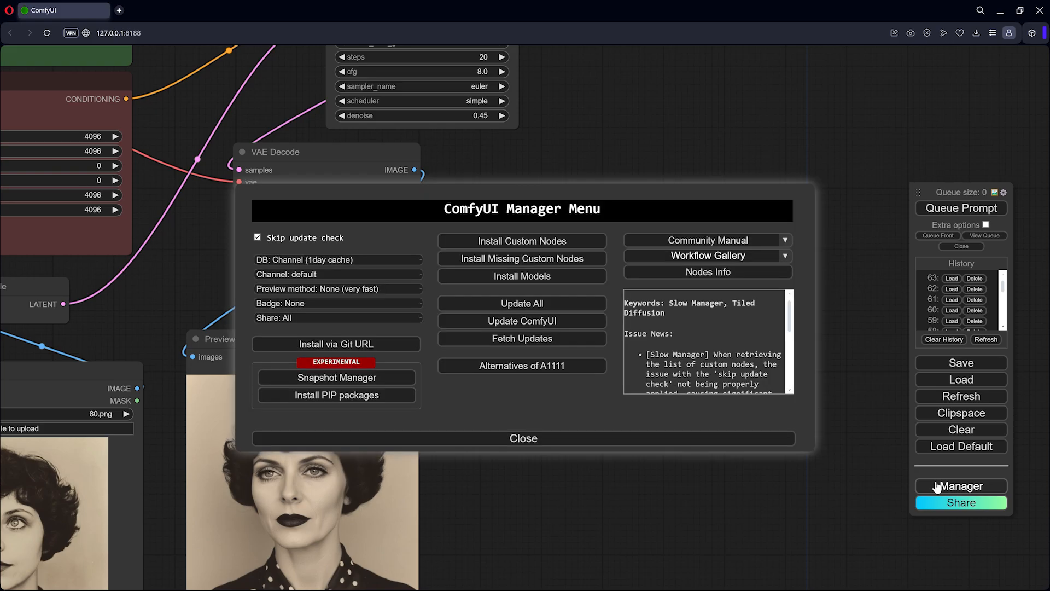
click(486, 246)
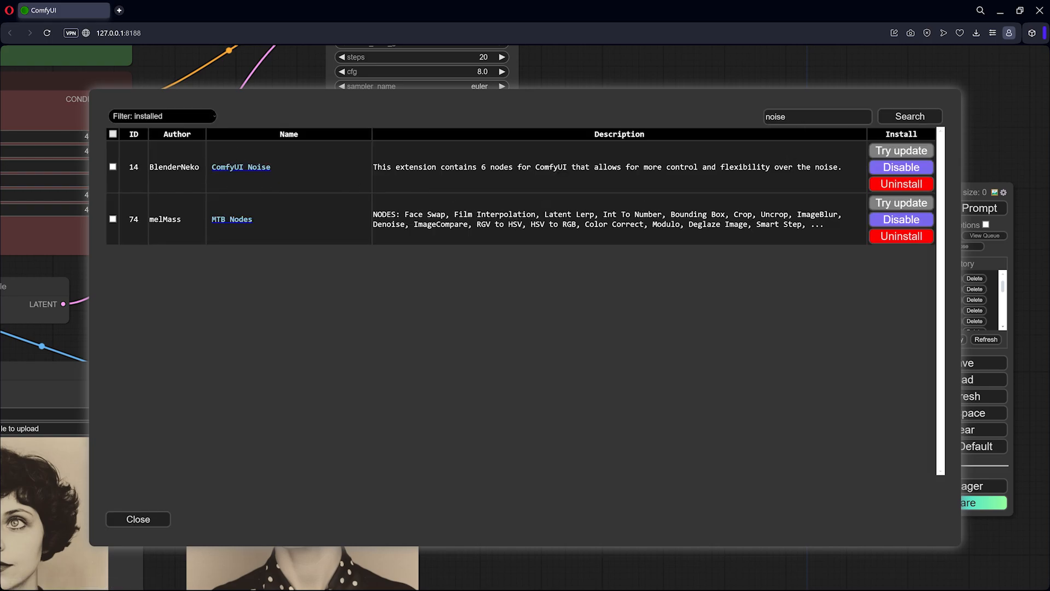
drag(794, 116, 758, 114)
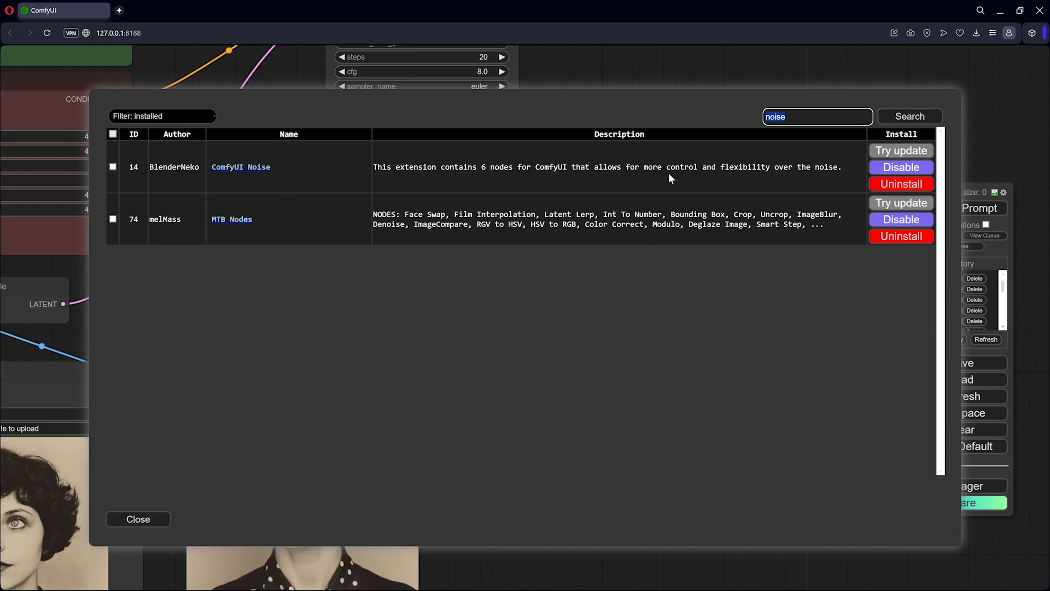
click(167, 518)
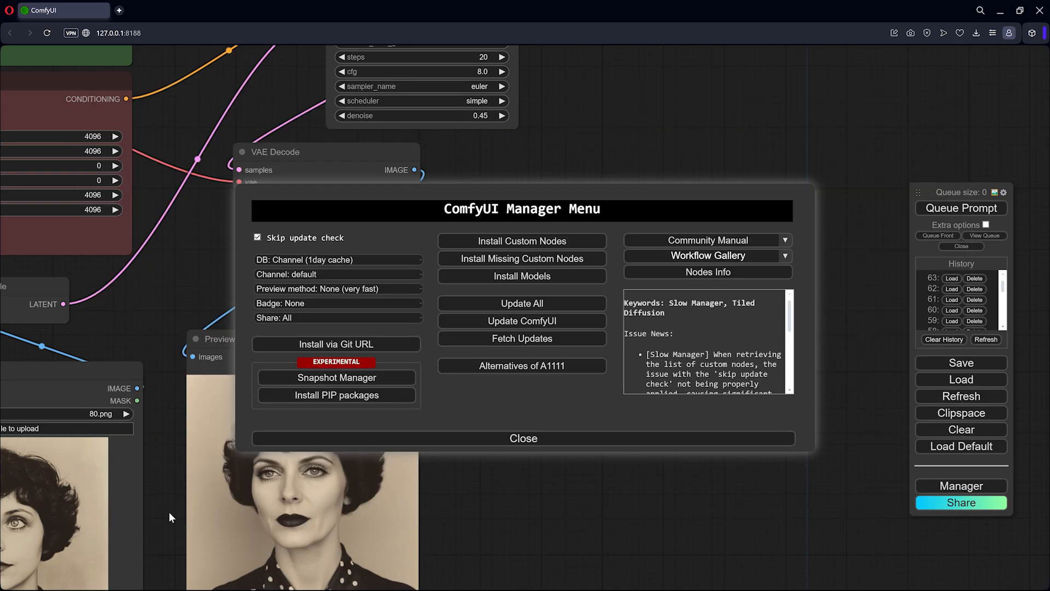
click(499, 438)
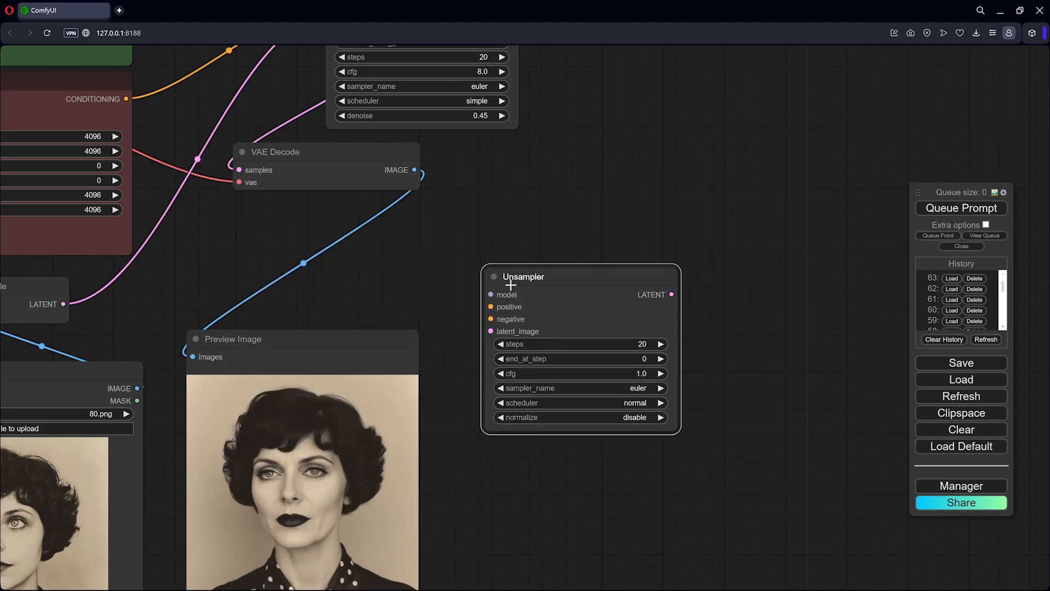
Move Preview Image up to the right of the KSampler and place VAE Encode between Load Image and Unsampler
drag(558, 281, 547, 284)
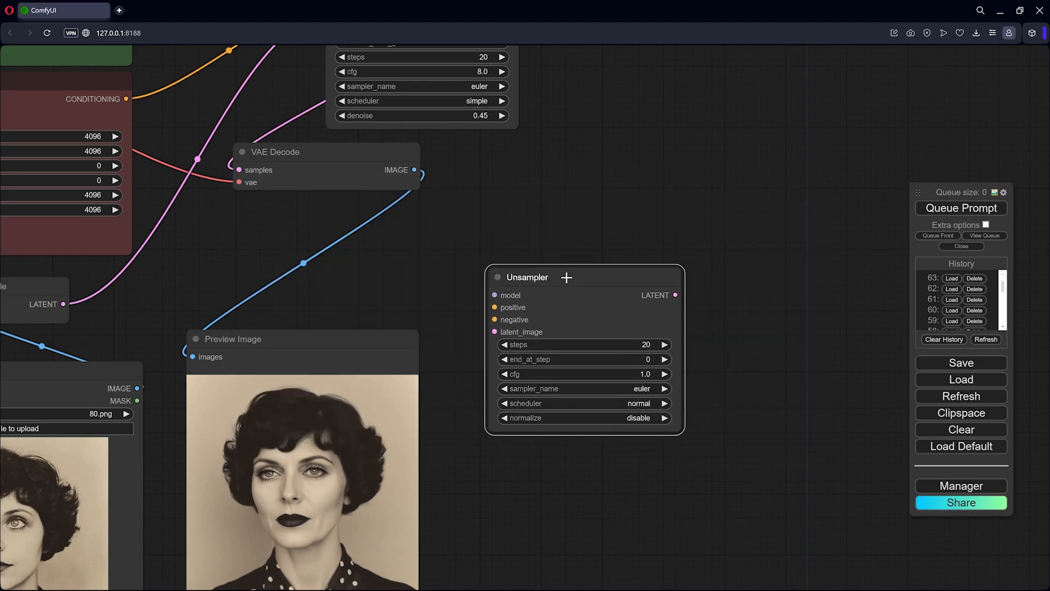
scroll(525, 268, down, 4)
drag(407, 298, 442, 284)
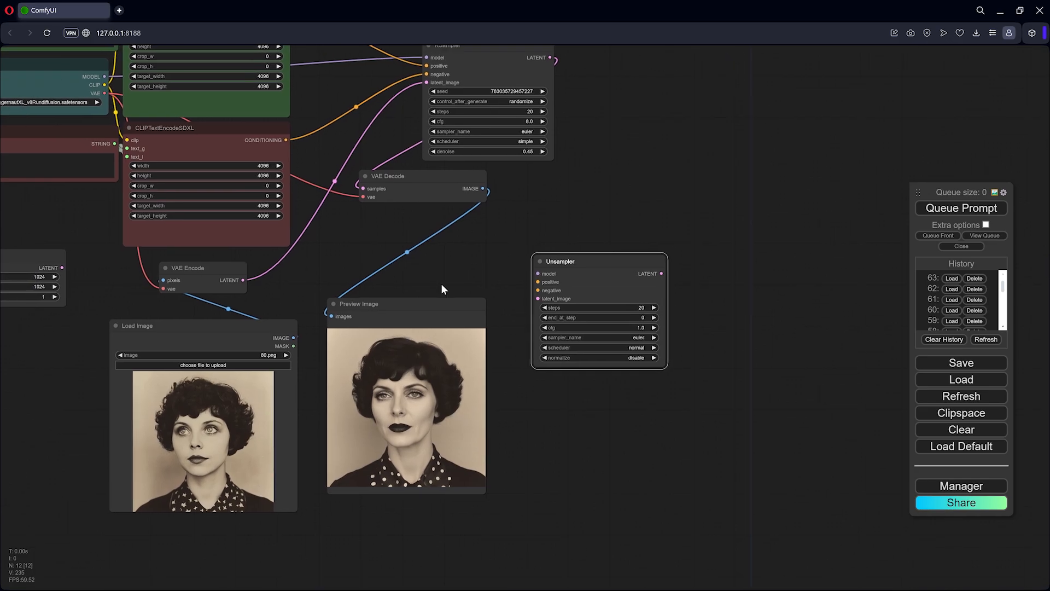
drag(383, 304, 724, 76)
drag(207, 268, 382, 320)
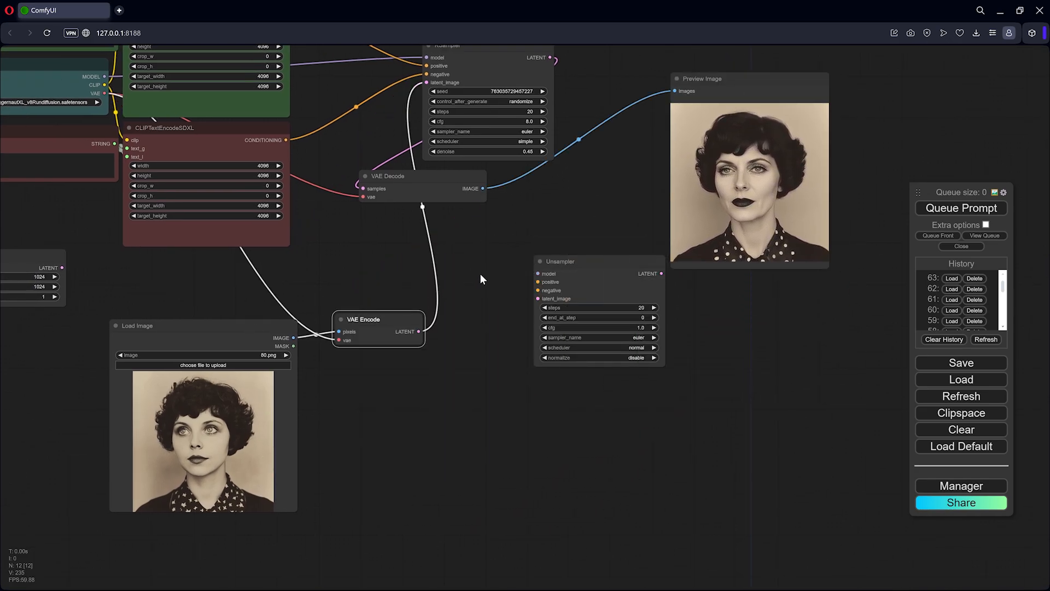
Reroute the VAE Encode latent link from the KSampler to Unsampler's latent_image input
drag(481, 275, 452, 301)
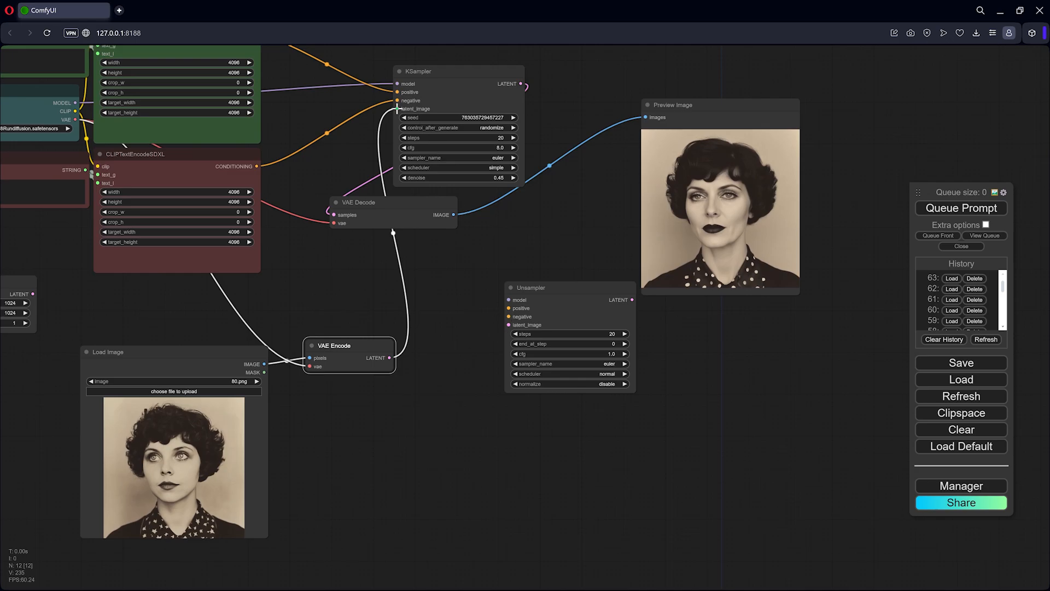
drag(397, 109, 508, 325)
drag(458, 292, 432, 367)
Shift VAE Decode and Preview Image to the right of the KSampler and delete the KSampler node
drag(382, 277, 570, 156)
drag(725, 187, 803, 188)
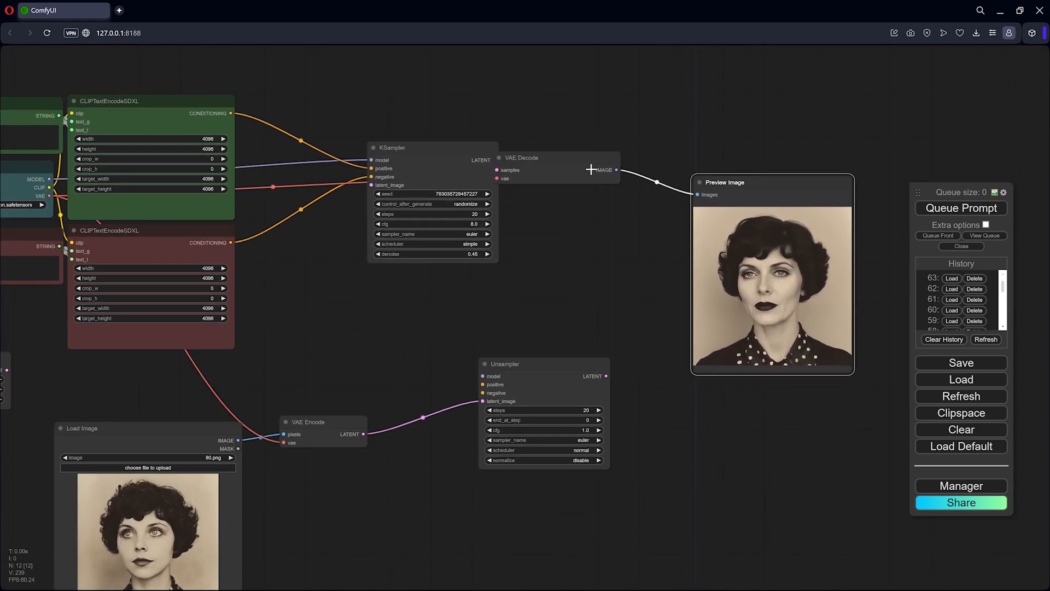
click(438, 151)
drag(450, 148, 439, 154)
key(Delete)
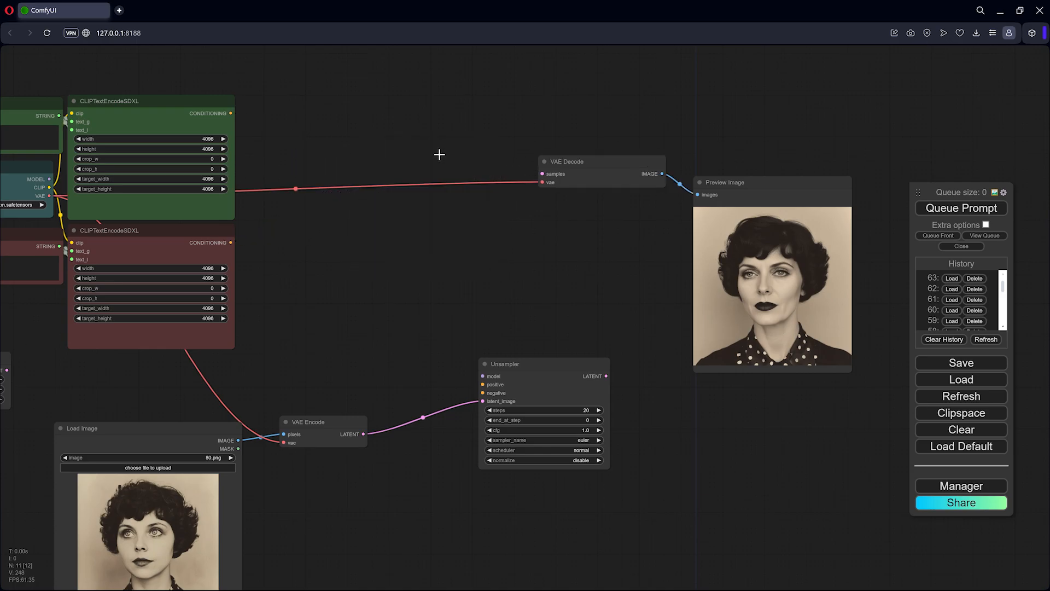
Add a KSamplerAdvanced node in the KSampler's place and connect its LATENT output to VAE Decode's samples input
double_click(432, 219)
text(samp)
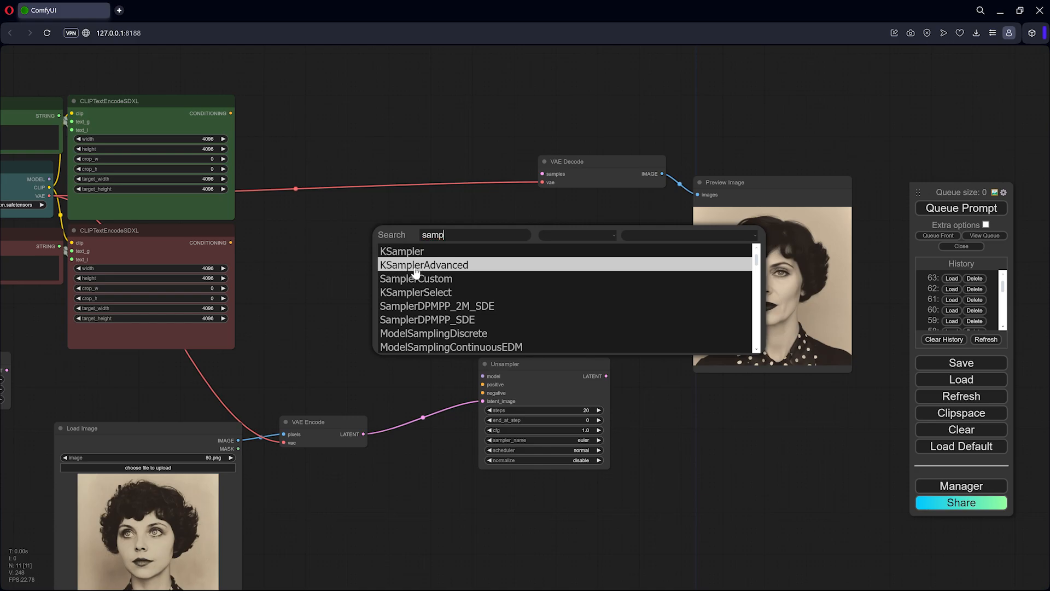
click(415, 264)
drag(469, 228, 417, 164)
drag(491, 176, 541, 174)
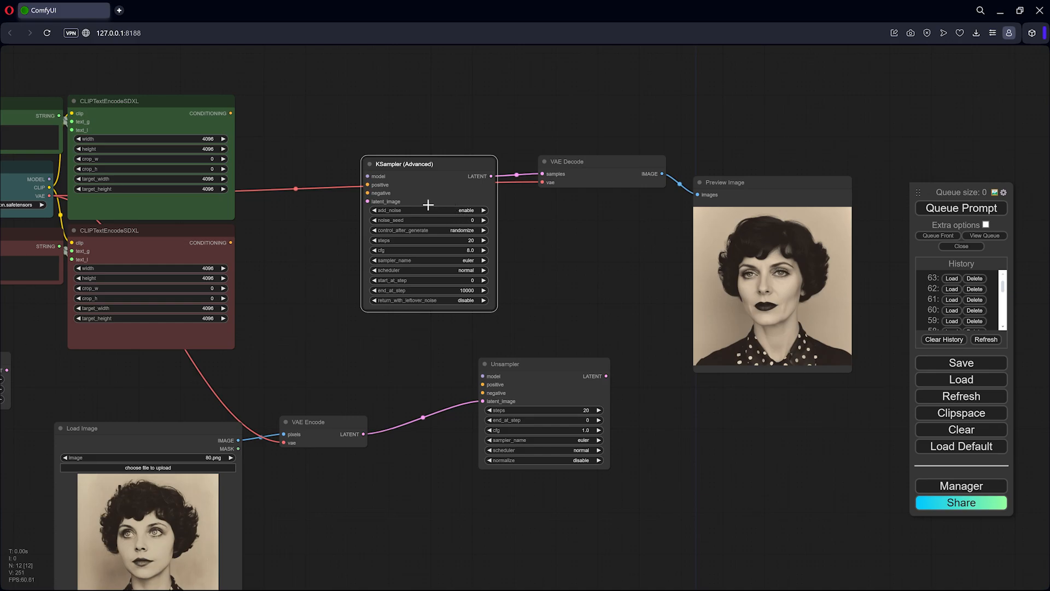
drag(398, 167, 419, 156)
Connect the checkpoint's MODEL, the positive and negative CLIPTextEncodeSDXL conditioning and Unsampler's LATENT to the matching KSampler (Advanced) inputs
scroll(305, 229, down, 2)
drag(305, 231, 441, 236)
scroll(270, 210, up, 1)
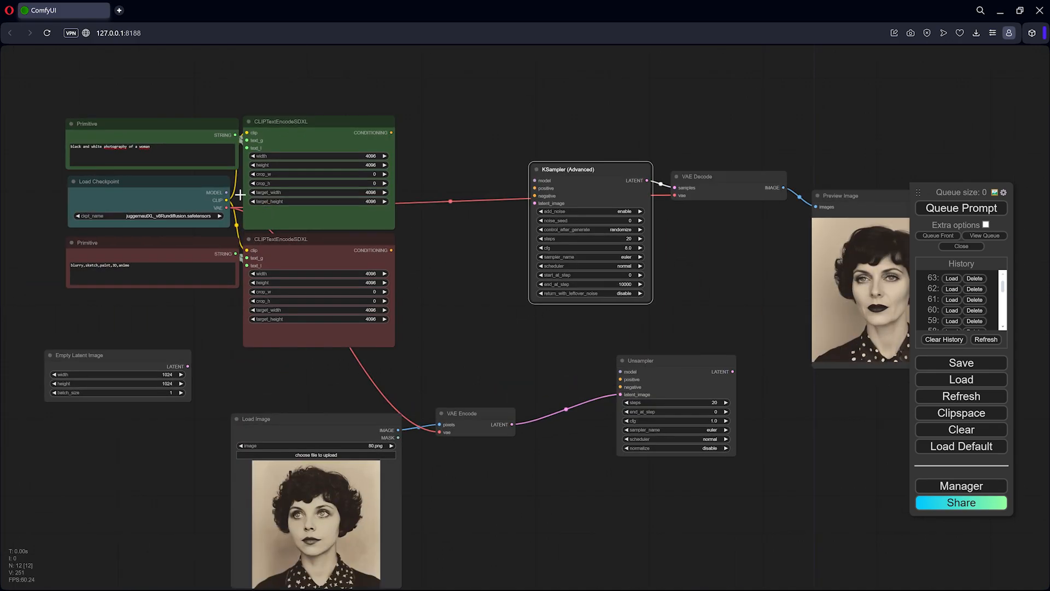
drag(226, 193, 534, 181)
drag(392, 133, 534, 188)
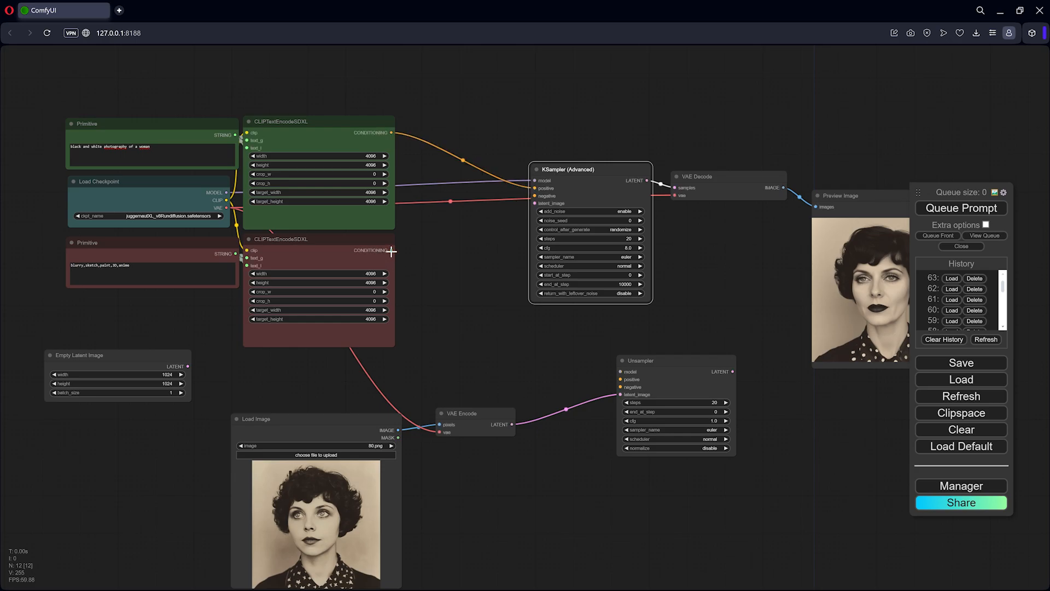
drag(391, 251, 534, 196)
drag(703, 367, 534, 203)
scroll(535, 205, up, 3)
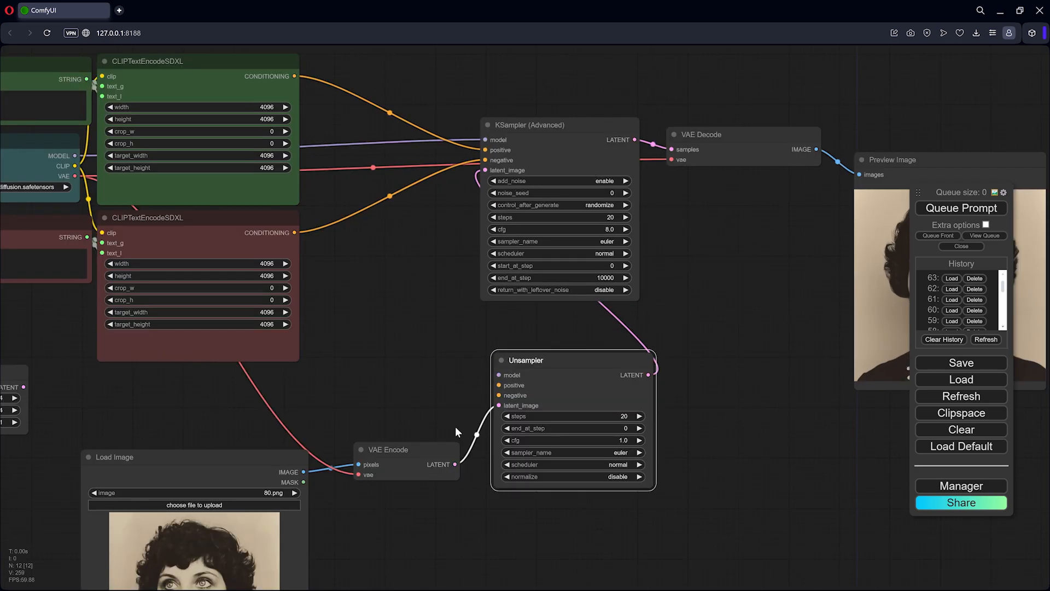
Move VAE Encode up and left above Load Image and tuck Unsampler close beneath KSampler (Advanced)
drag(446, 448, 414, 411)
drag(602, 359, 558, 352)
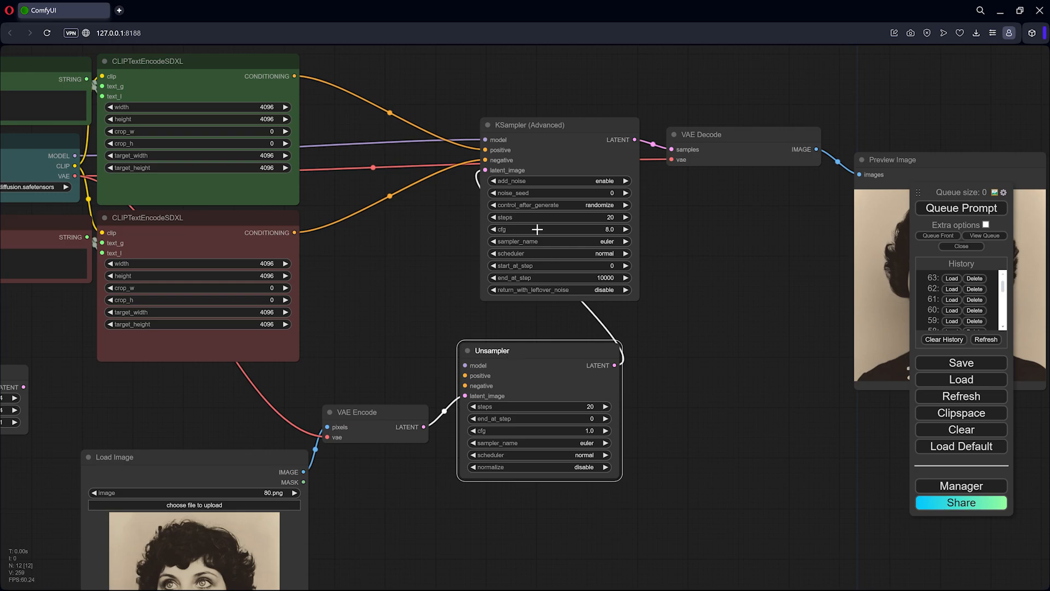
scroll(422, 335, down, 1)
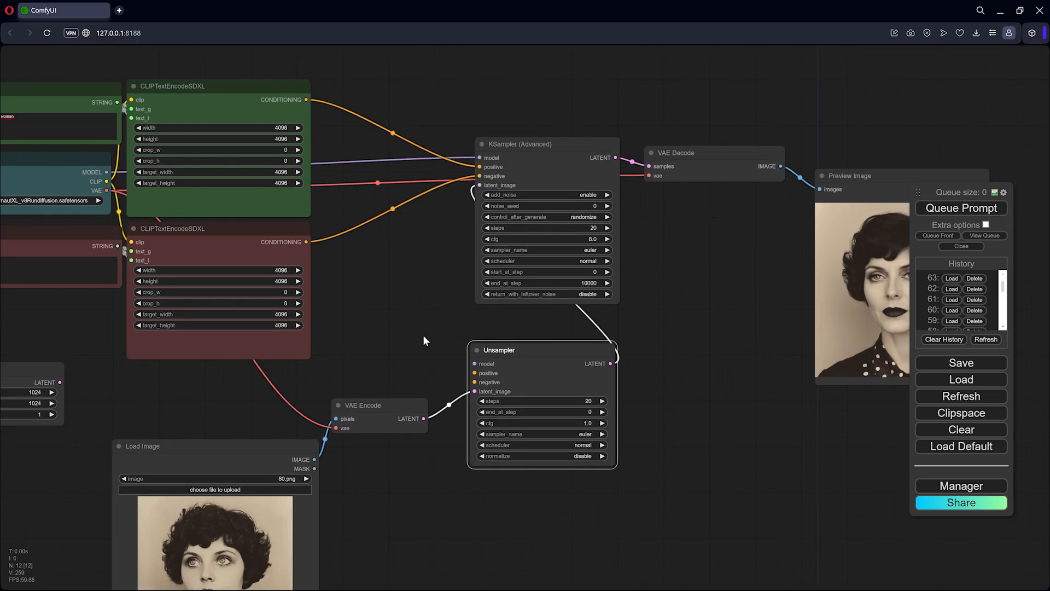
drag(422, 334, 527, 340)
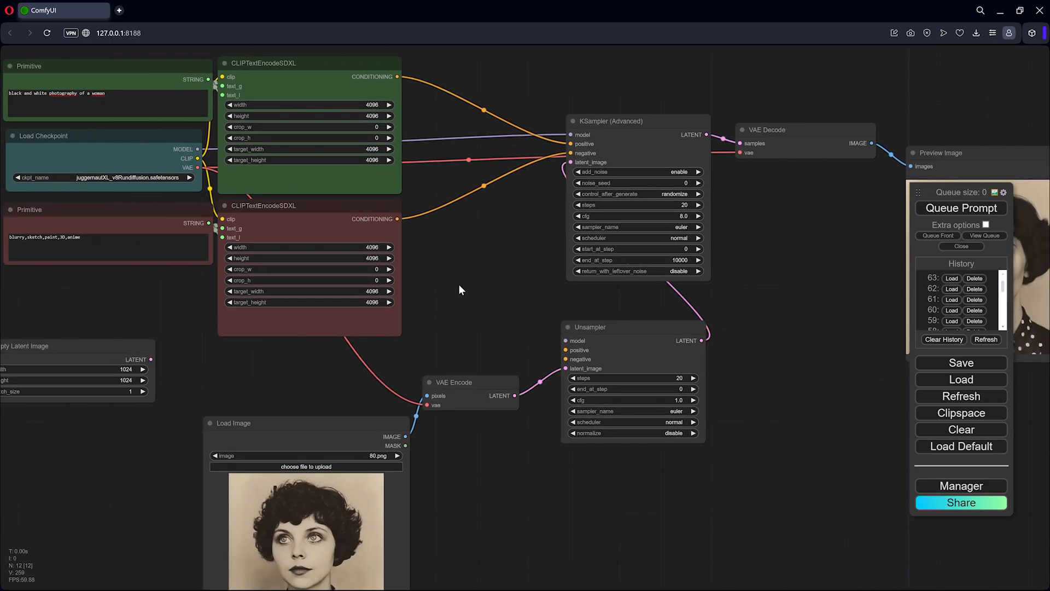
Connect the checkpoint's MODEL and the positive and negative CLIPTextEncodeSDXL conditioning to the matching Unsampler inputs
drag(198, 148, 589, 321)
drag(397, 76, 565, 345)
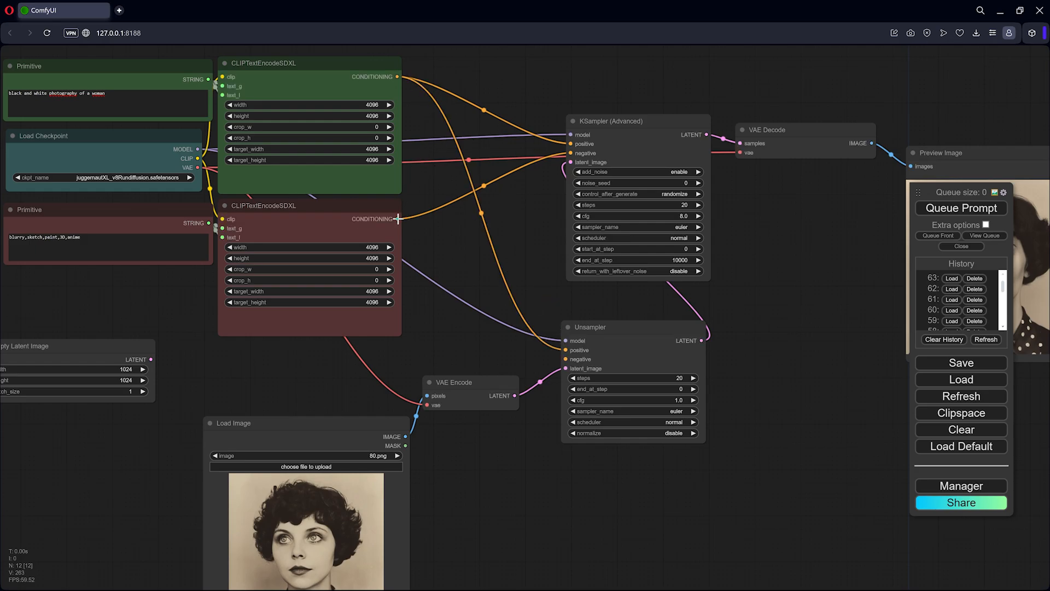
drag(398, 219, 566, 358)
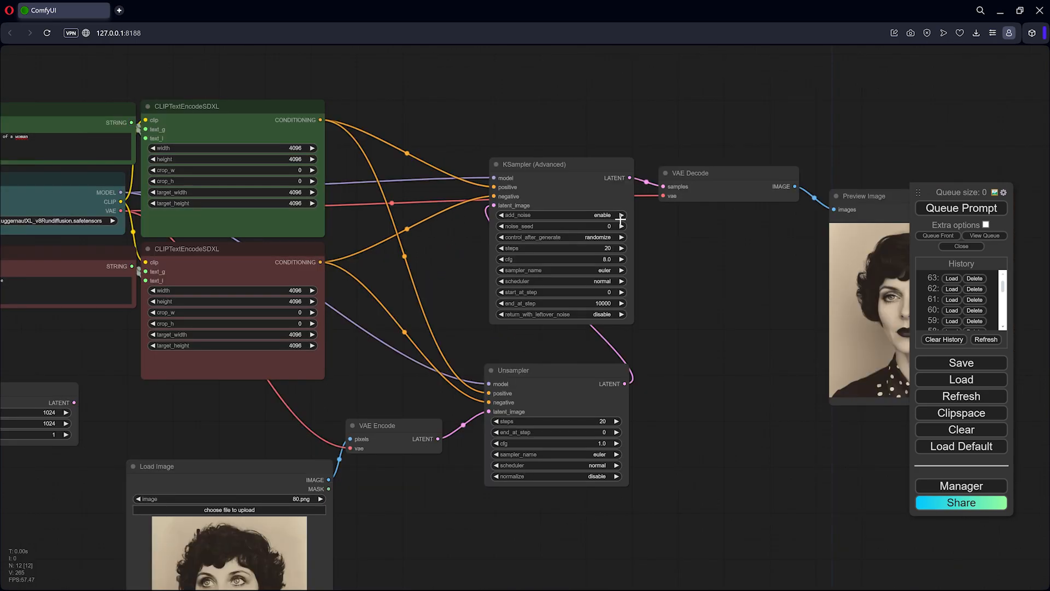
Disable add_noise on KSampler (Advanced) and set steps to 30 on both KSampler (Advanced) and Unsampler
click(621, 215)
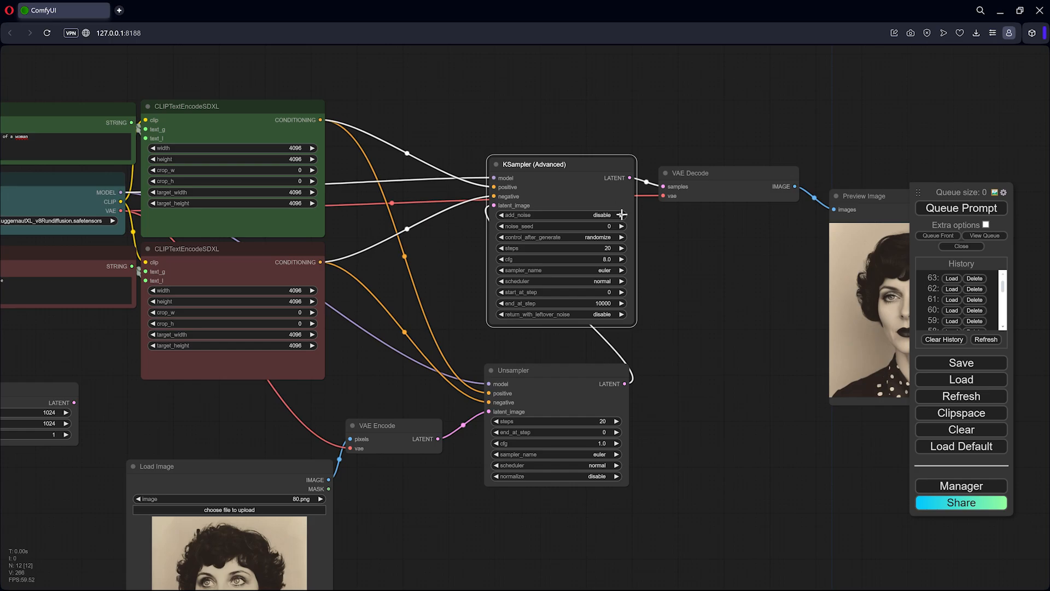
click(618, 249)
text(30)
key(Return)
click(607, 421)
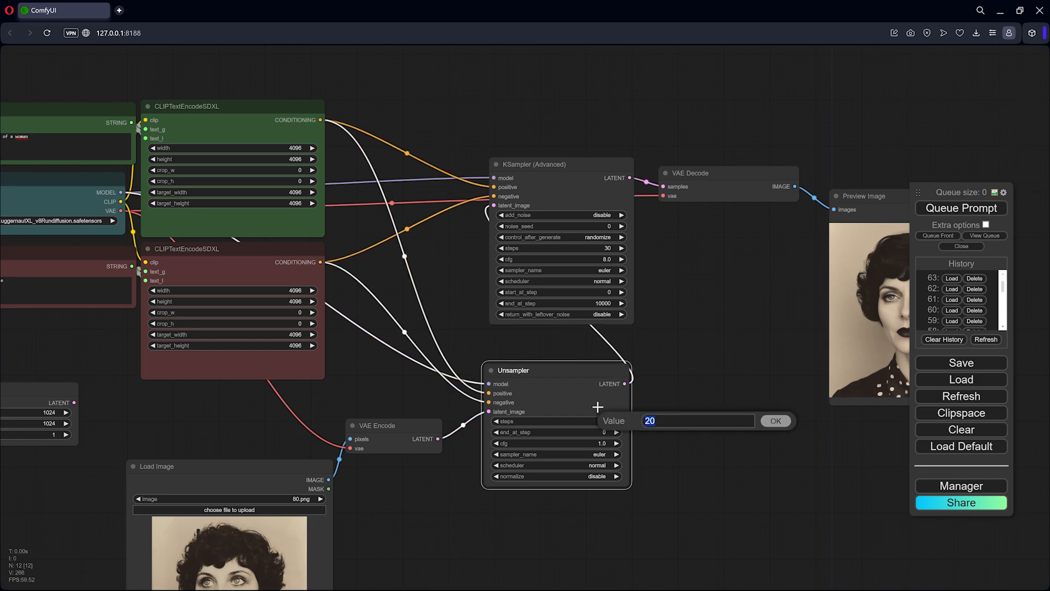
text(30)
key(Return)
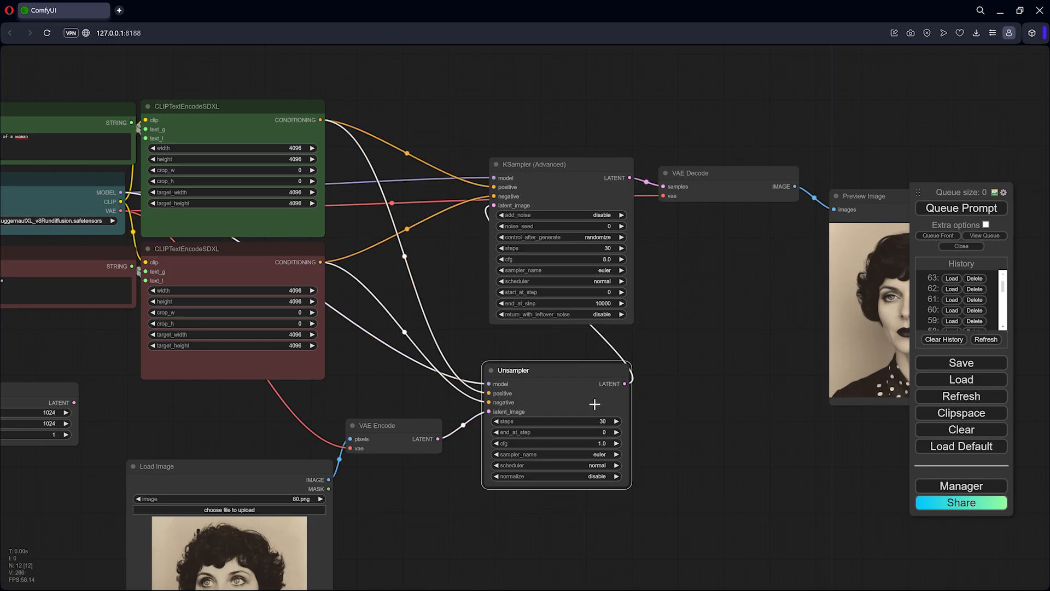
Set KSampler (Advanced) to cfg 1.0 with the dpmpp_2m sampler and karras scheduler
click(609, 260)
key(Return)
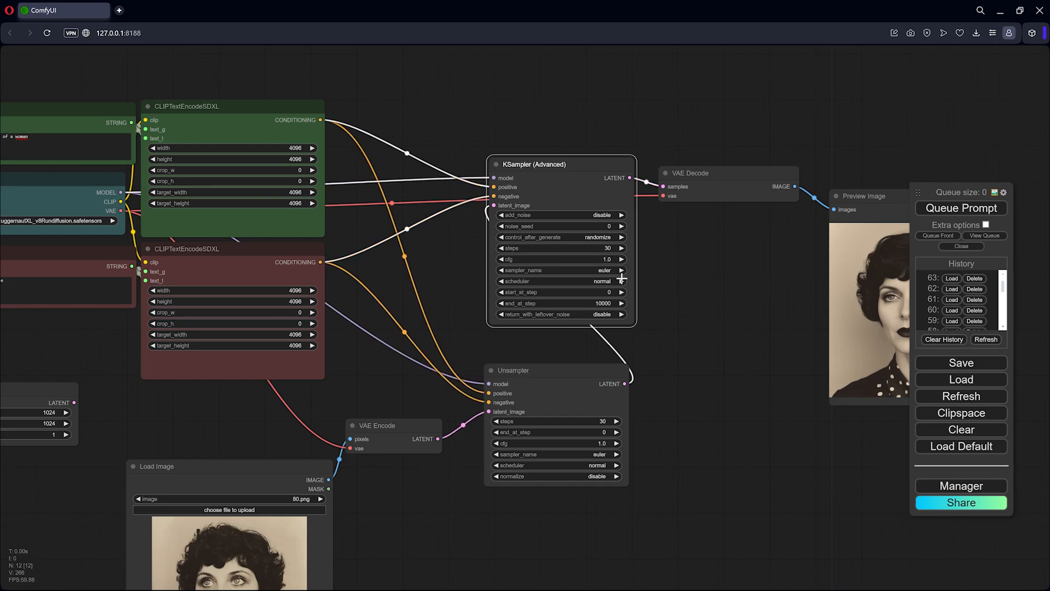
click(609, 270)
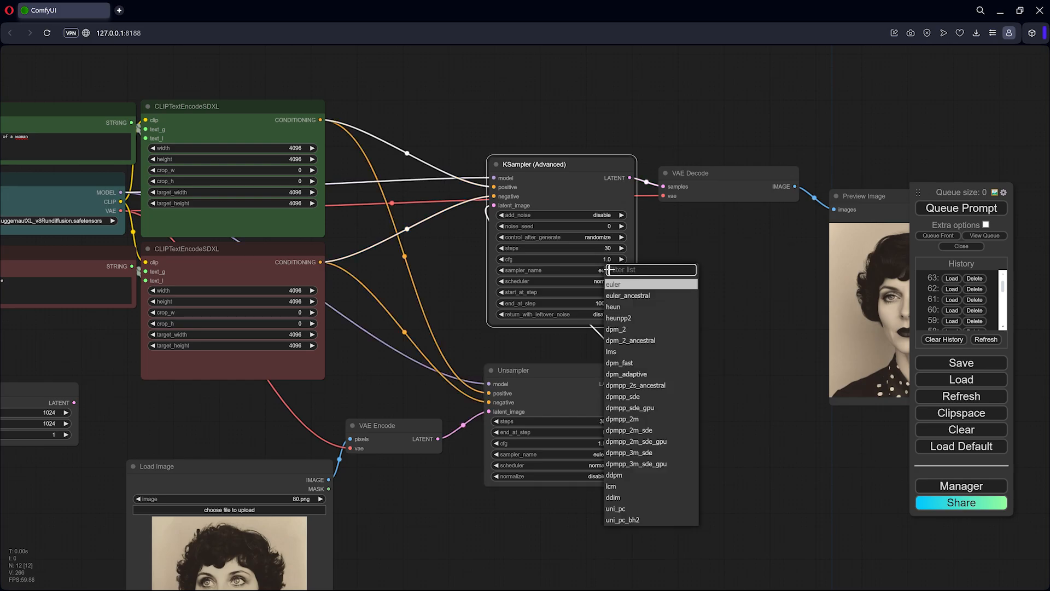
click(623, 419)
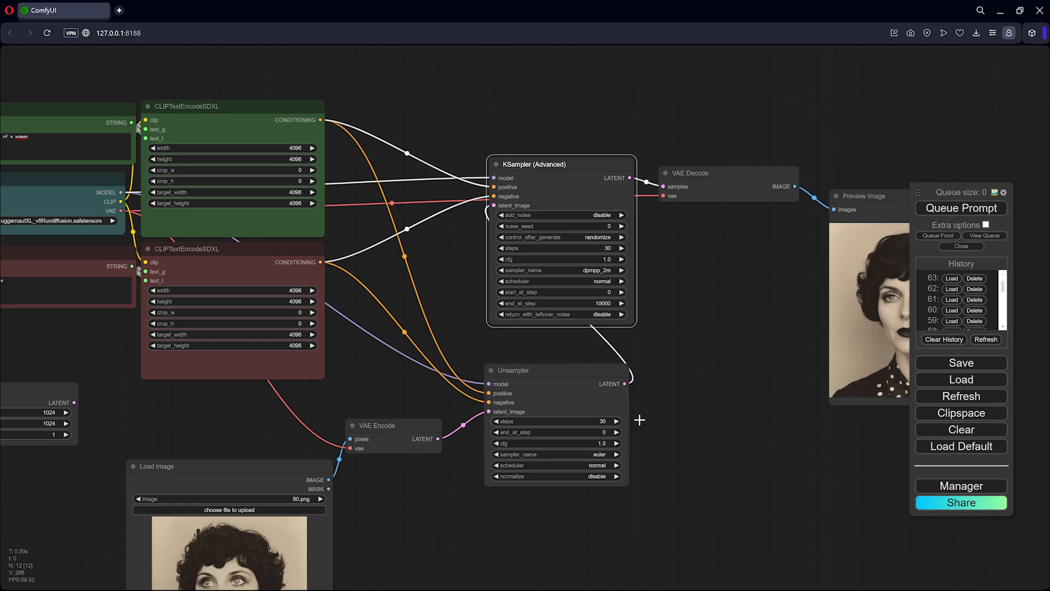
click(621, 281)
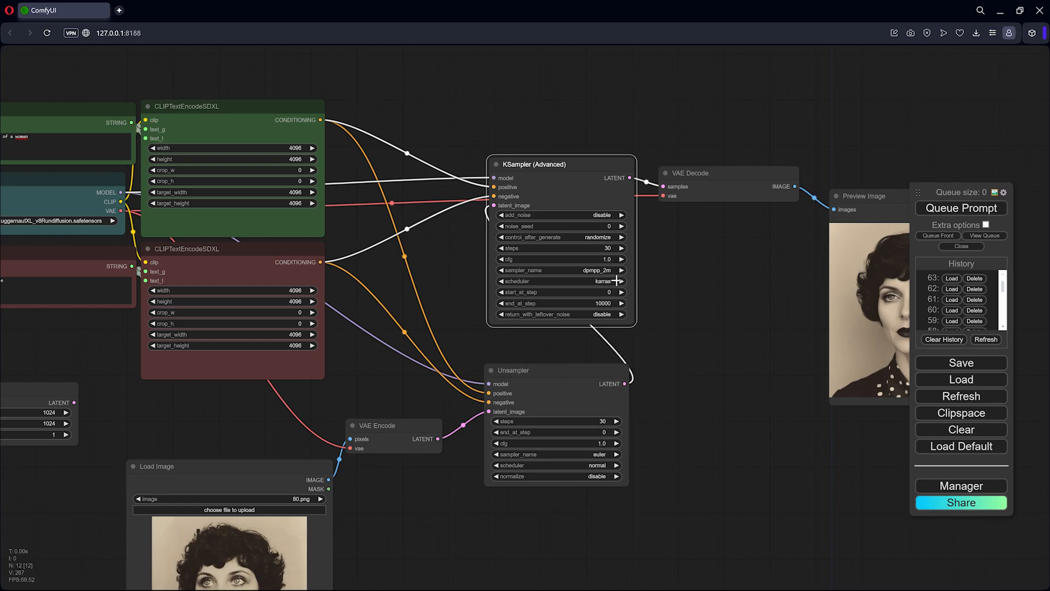
Set the Unsampler's sampler to dpmpp_2m and its scheduler to karras
click(603, 454)
click(645, 495)
click(617, 465)
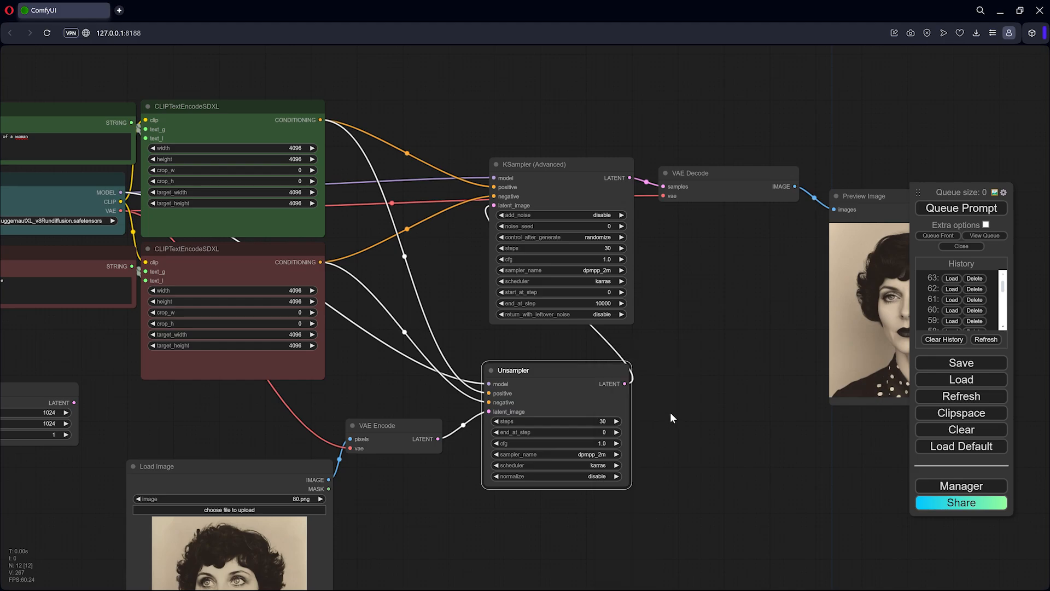
Duplicate VAE Decode and Preview Image beside Unsampler and wire Unsampler's LATENT and the checkpoint's VAE into the copied decoder
drag(682, 372, 570, 378)
click(656, 186)
shift+click(750, 204)
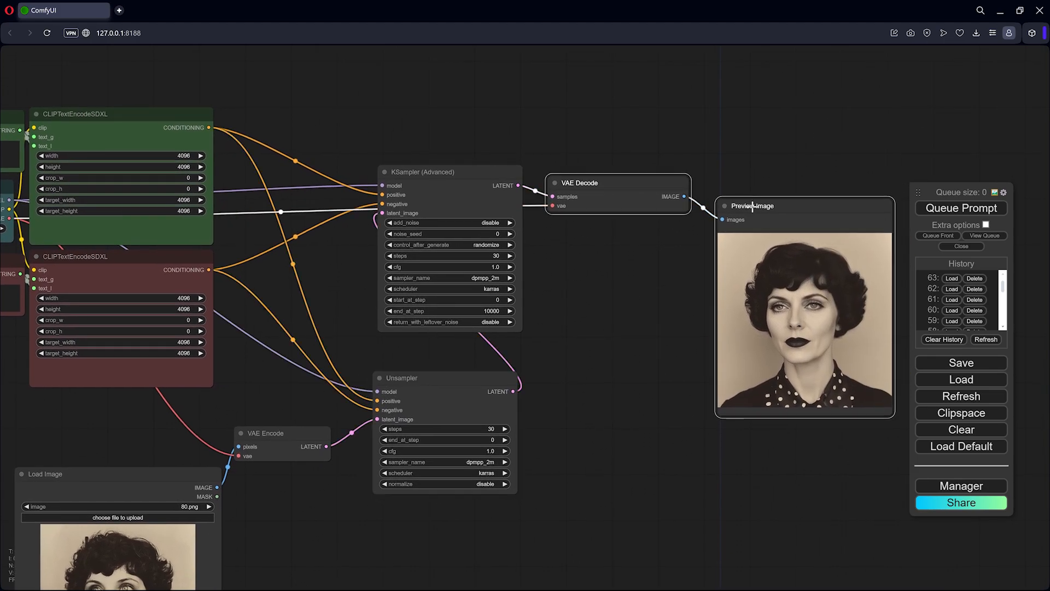
key(ctrl+v)
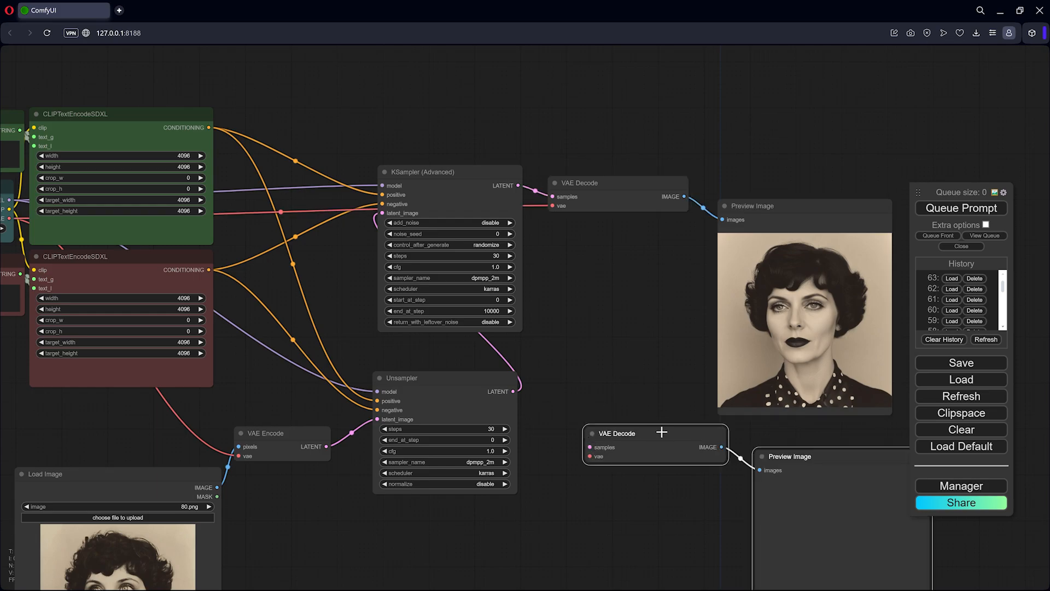
drag(522, 390, 589, 447)
scroll(259, 479, down, 1)
scroll(580, 395, down, 3)
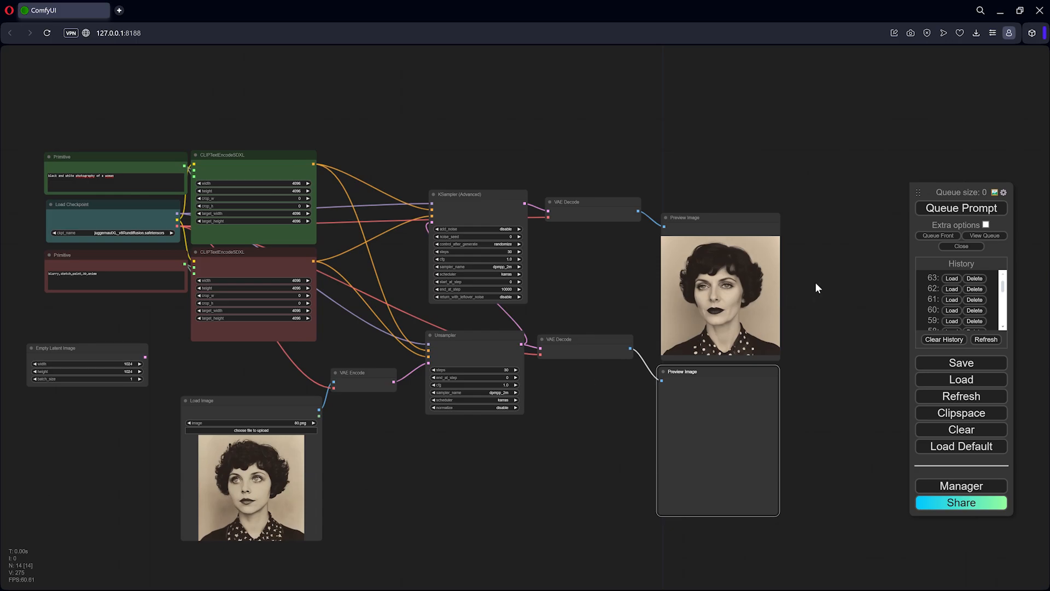
Queue the prompt and inspect the preview decoded from the Unsampler's latent
click(924, 211)
scroll(499, 374, up, 2)
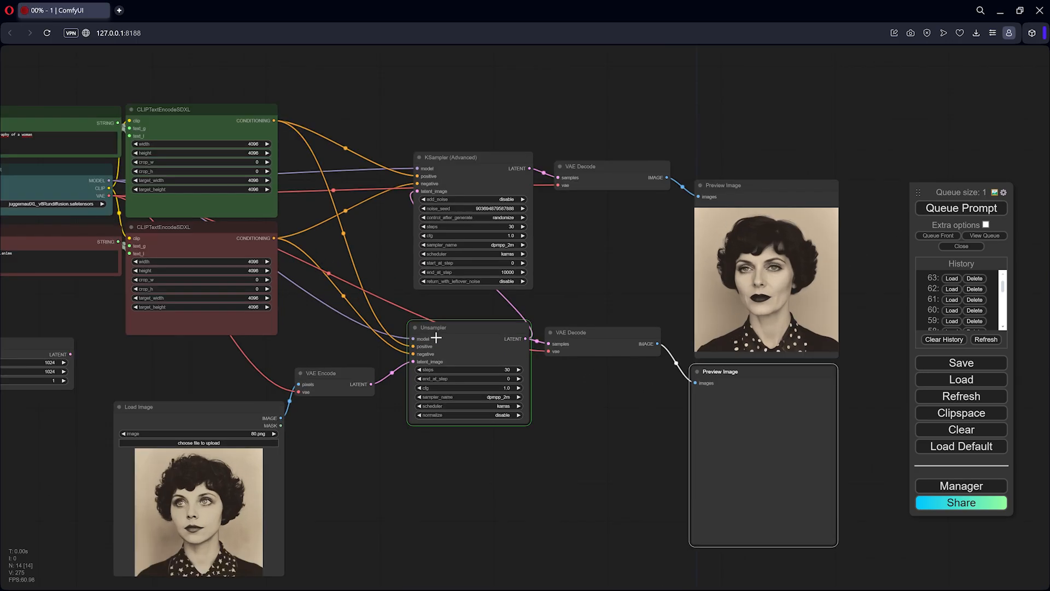
scroll(436, 337, up, 1)
drag(627, 420, 540, 400)
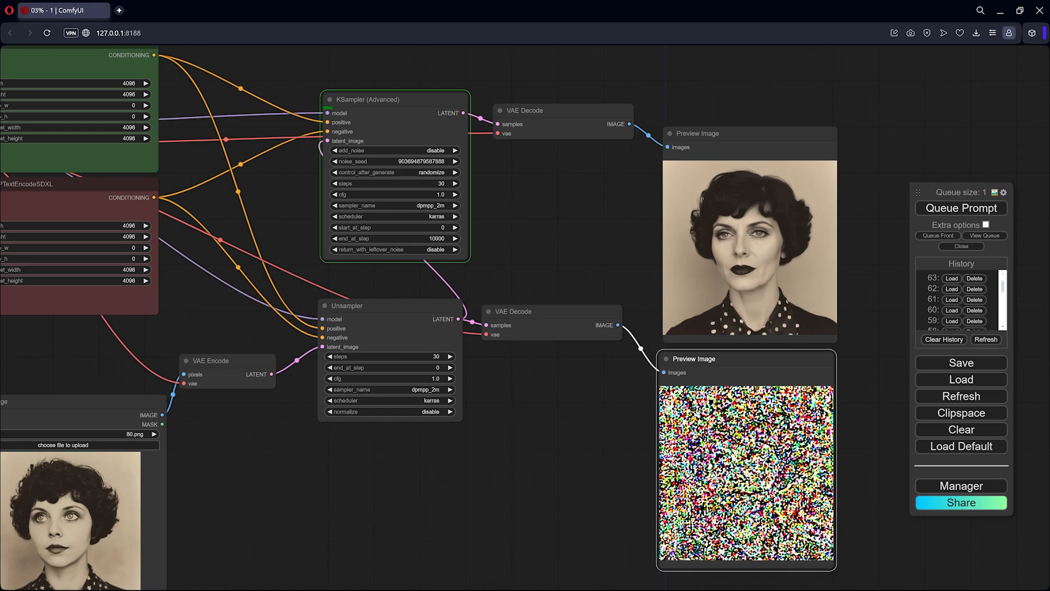
scroll(763, 468, up, 3)
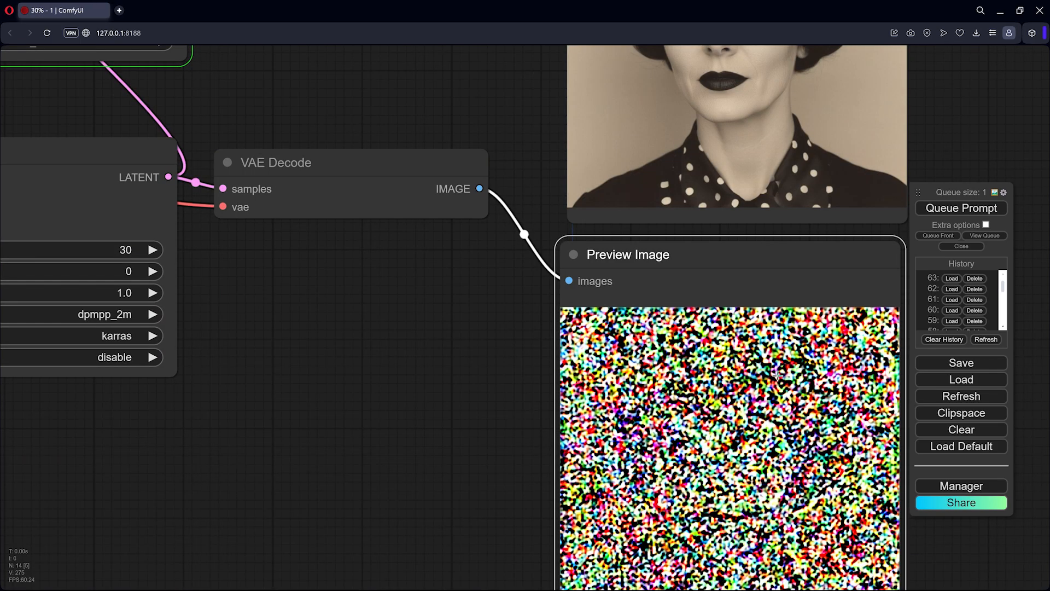
scroll(727, 433, down, 3)
scroll(714, 233, down, 2)
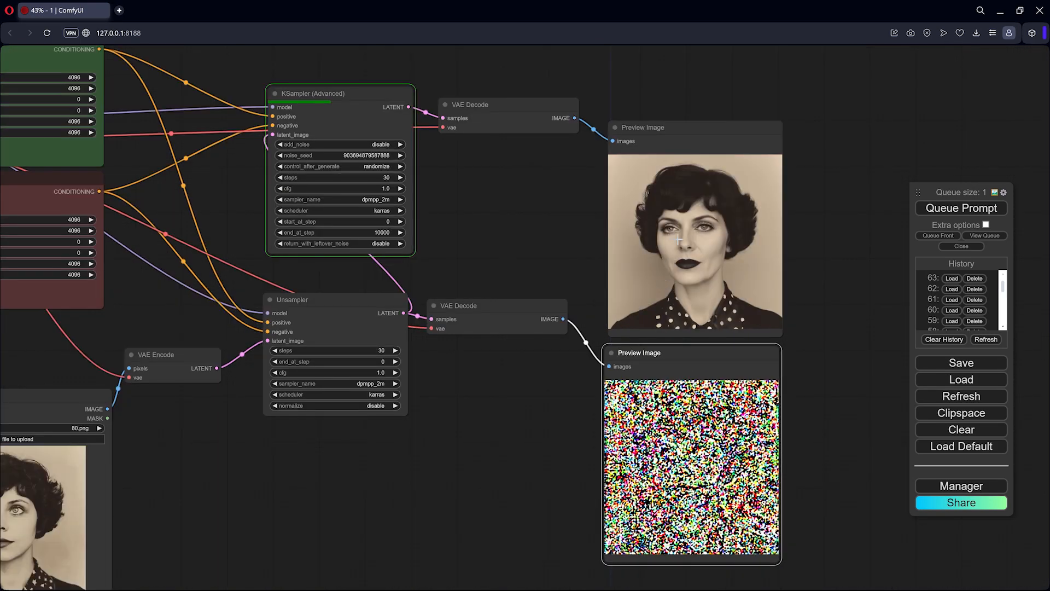
Place Load Image beside the KSampler's result preview and compare the generated portrait with the original
drag(570, 357, 681, 272)
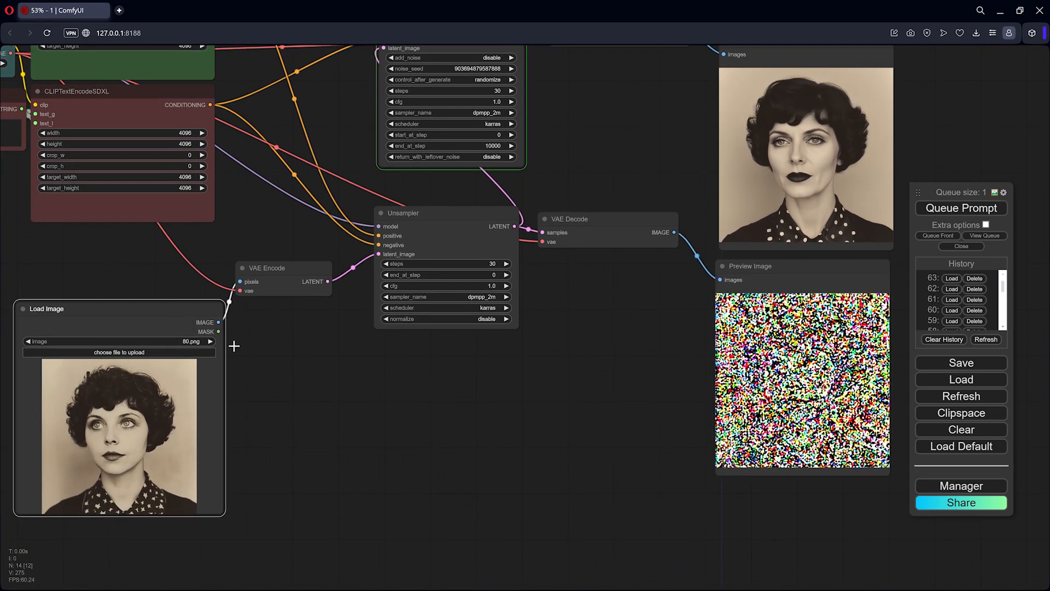
drag(175, 309, 597, 374)
drag(614, 323, 667, 280)
scroll(433, 421, down, 2)
drag(433, 421, 372, 497)
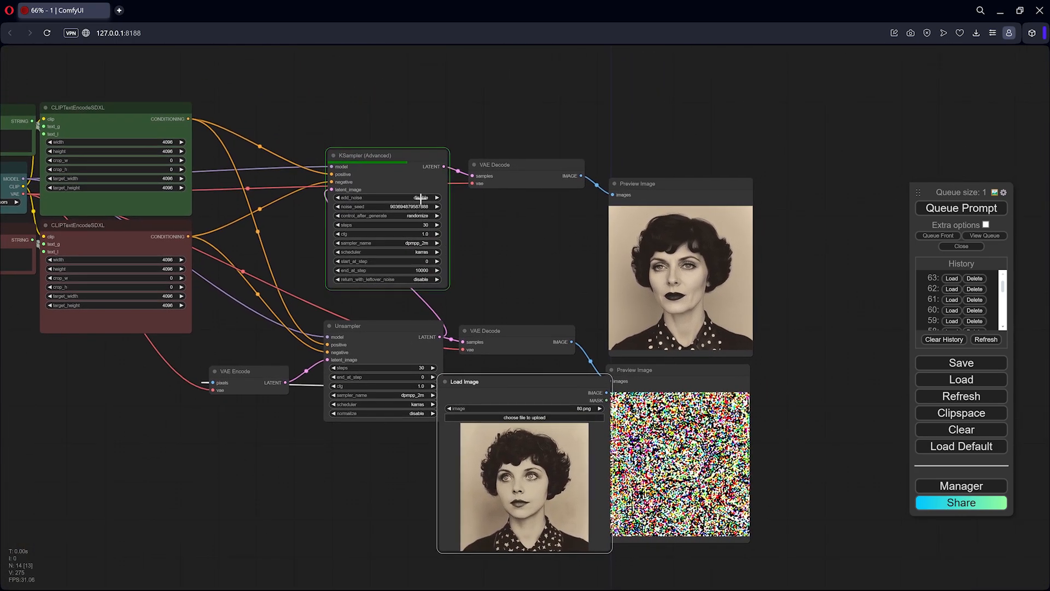
scroll(492, 249, up, 2)
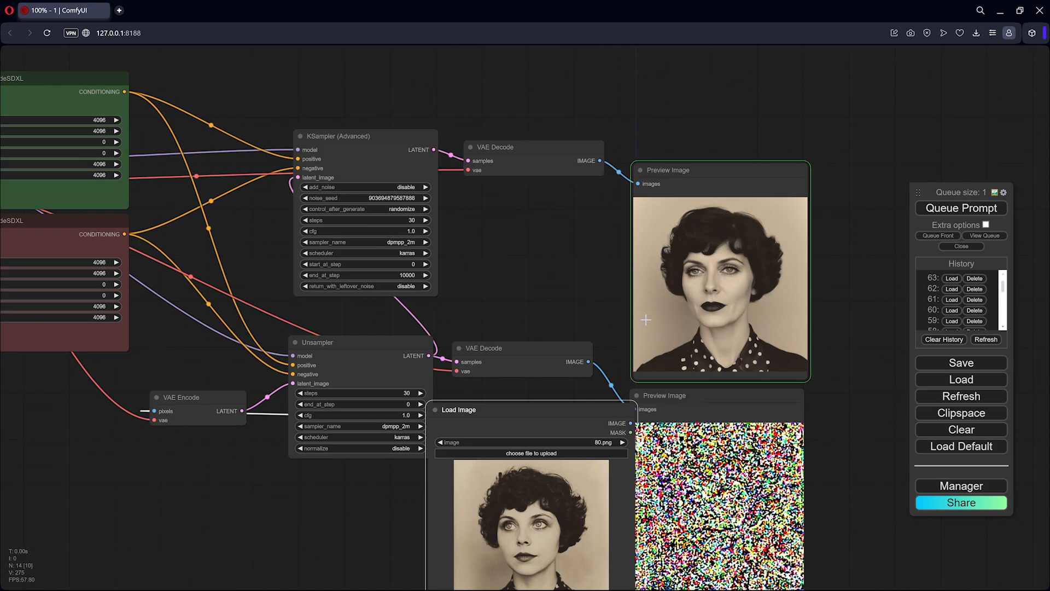
scroll(706, 299, up, 6)
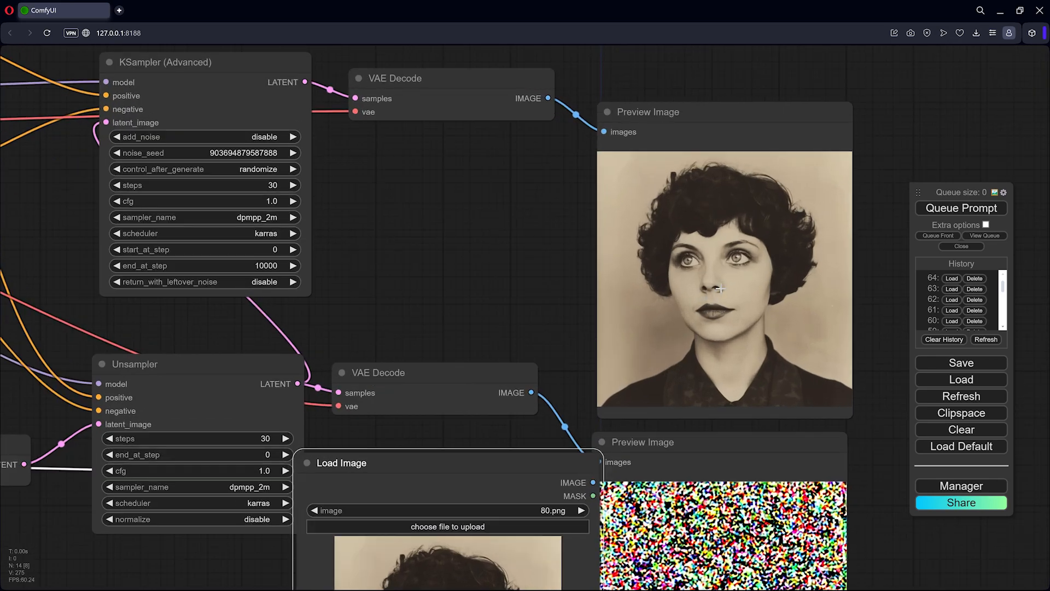
scroll(716, 282, down, 6)
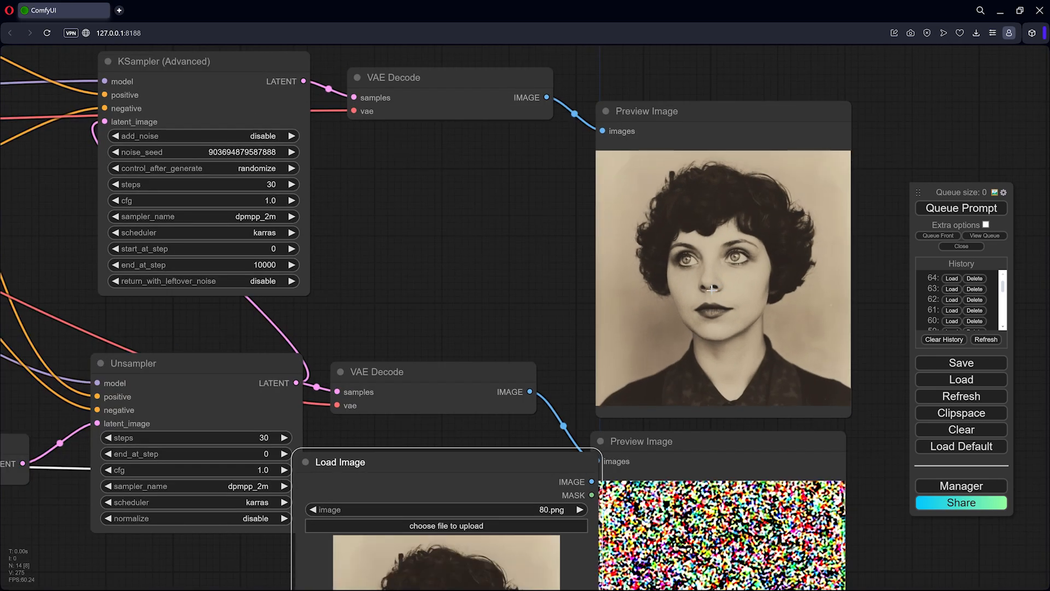
drag(583, 419, 587, 162)
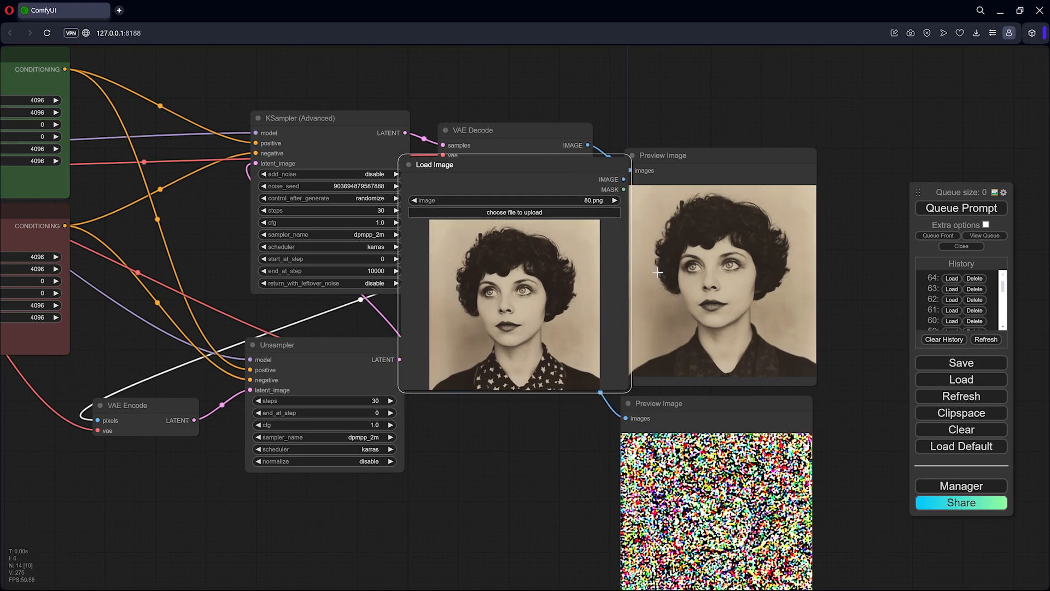
scroll(580, 300, up, 7)
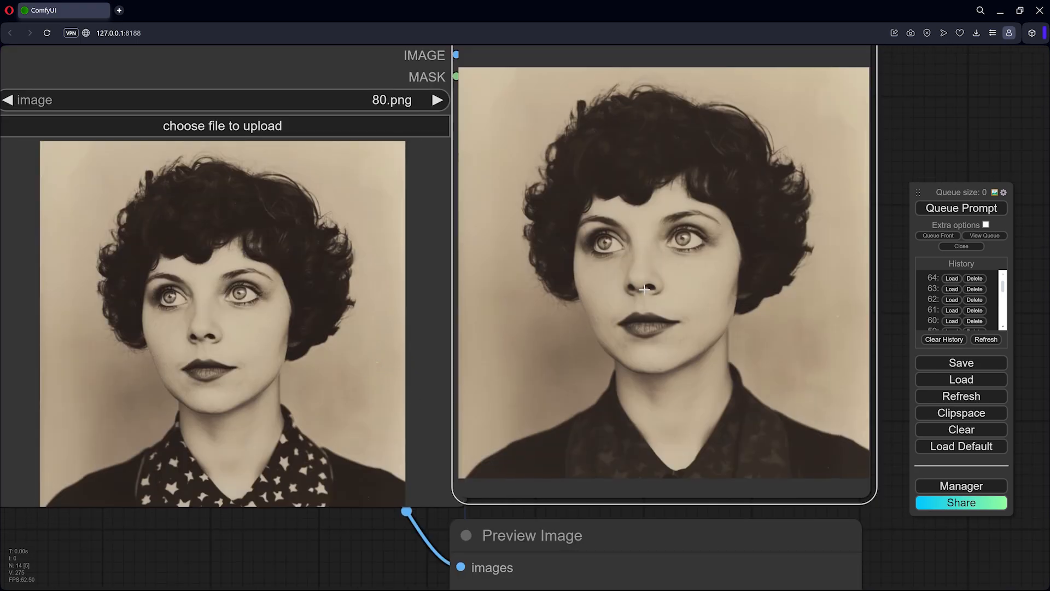
scroll(633, 320, down, 6)
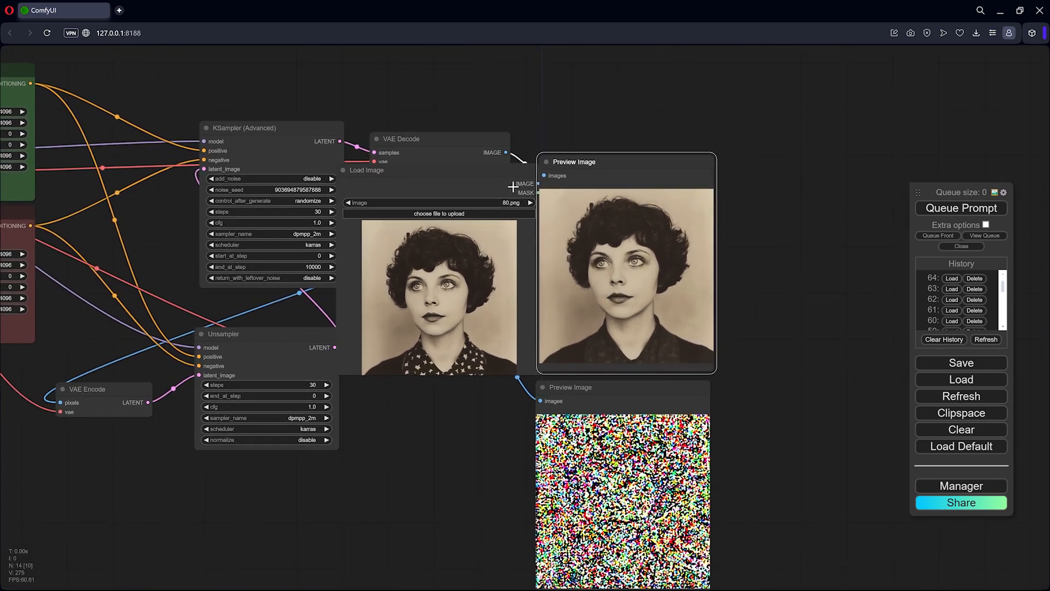
Move Load Image below Unsampler and examine the Unsampler's preview image up close
drag(484, 224, 311, 486)
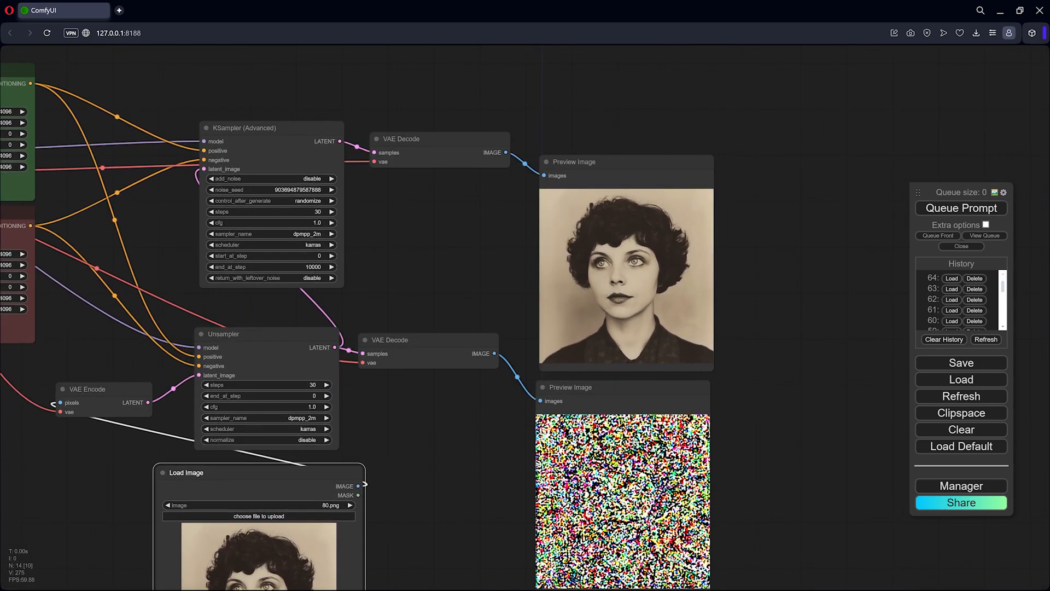
scroll(665, 483, up, 9)
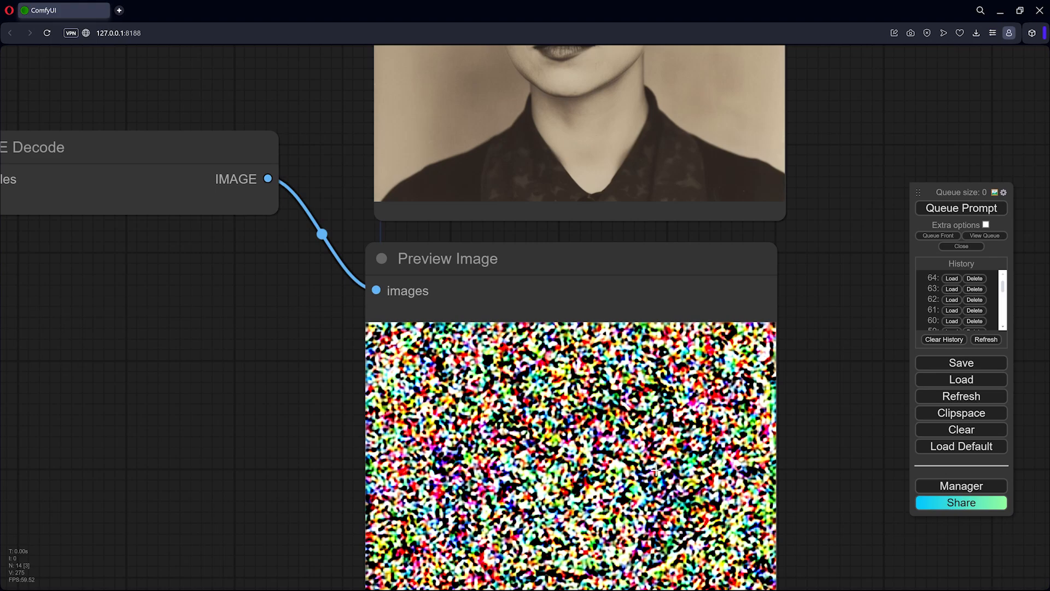
drag(659, 473, 648, 320)
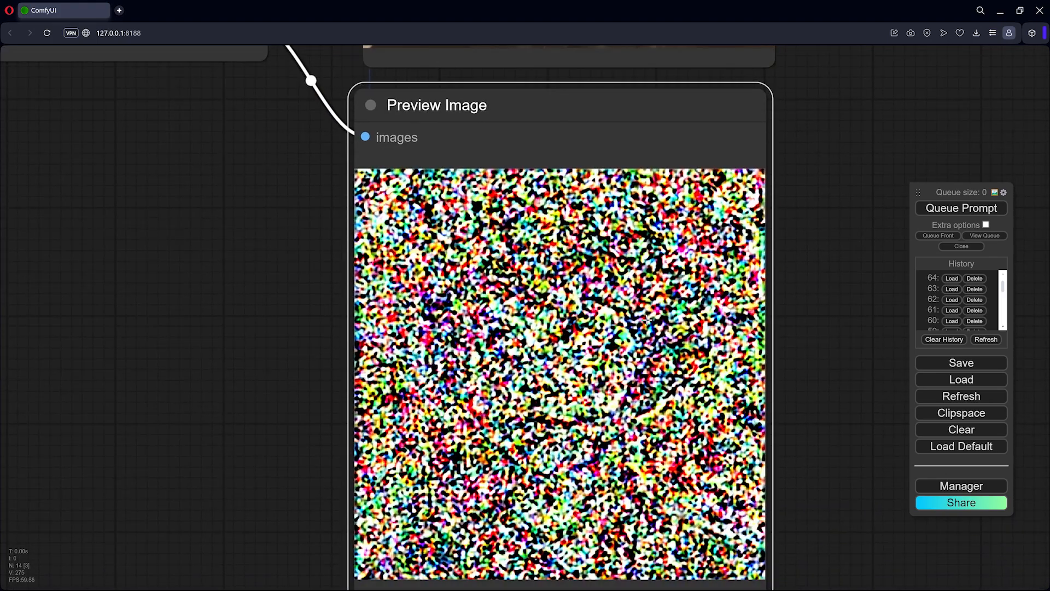
scroll(566, 409, down, 8)
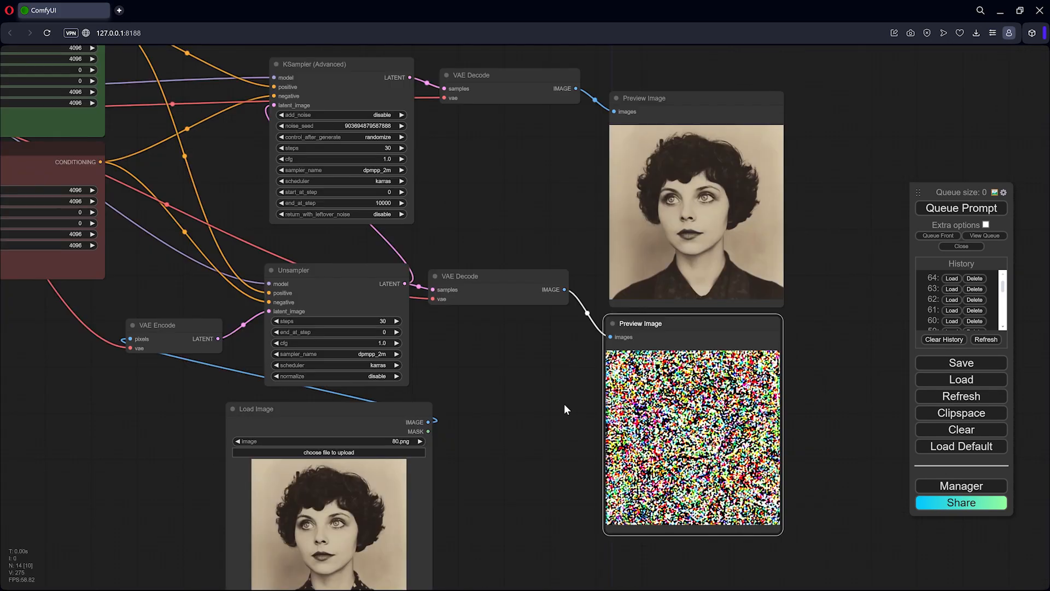
Move Load Image to the lower left of VAE Encode, clear of the other nodes
drag(392, 410, 224, 414)
drag(463, 386, 620, 389)
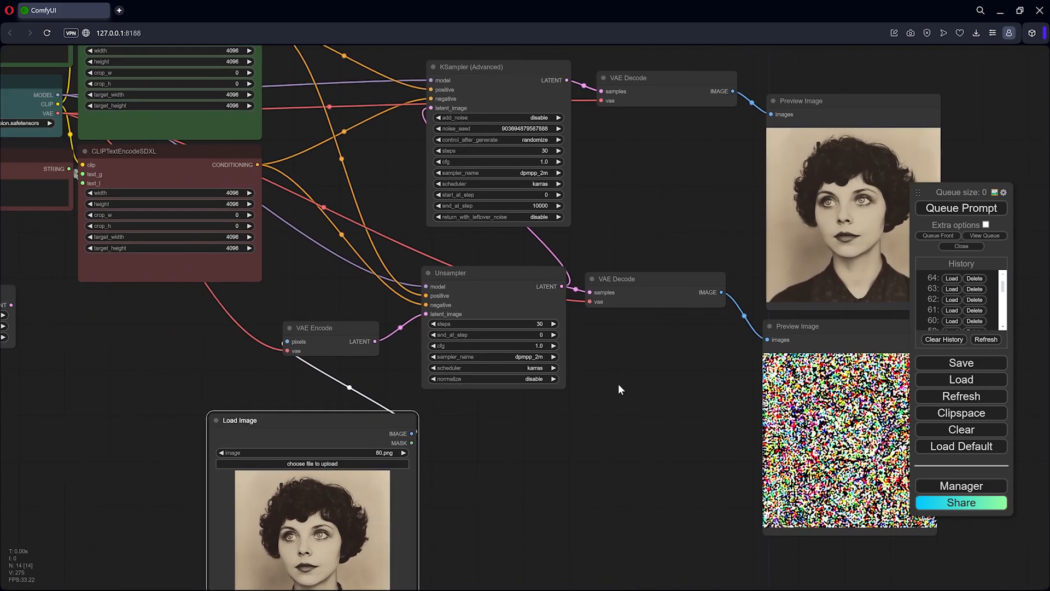
scroll(619, 389, down, 3)
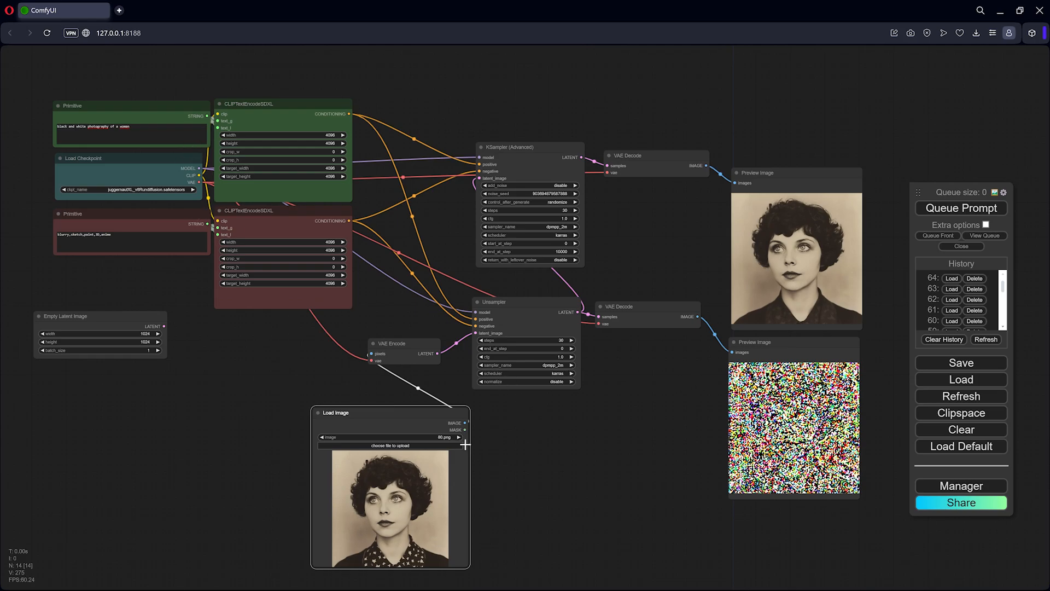
drag(665, 399, 544, 417)
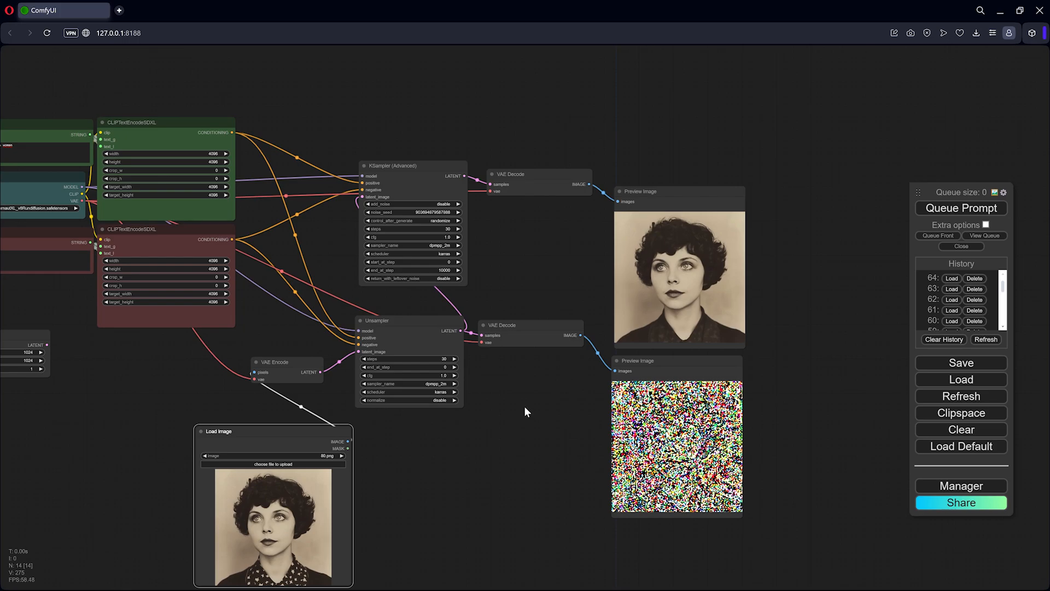
scroll(512, 387, up, 4)
drag(331, 442, 582, 377)
drag(461, 400, 253, 372)
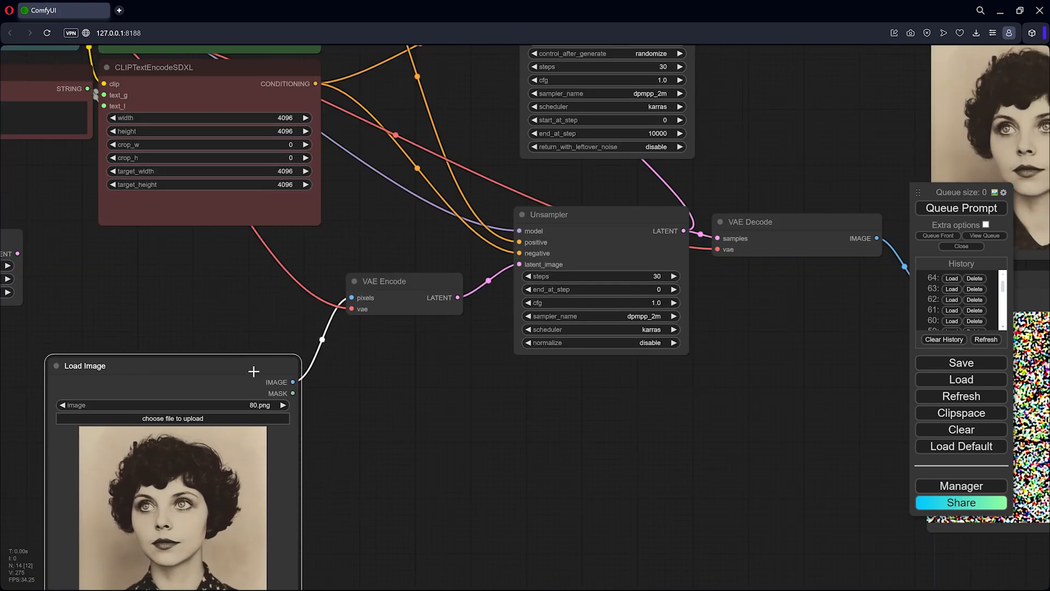
drag(572, 373, 483, 467)
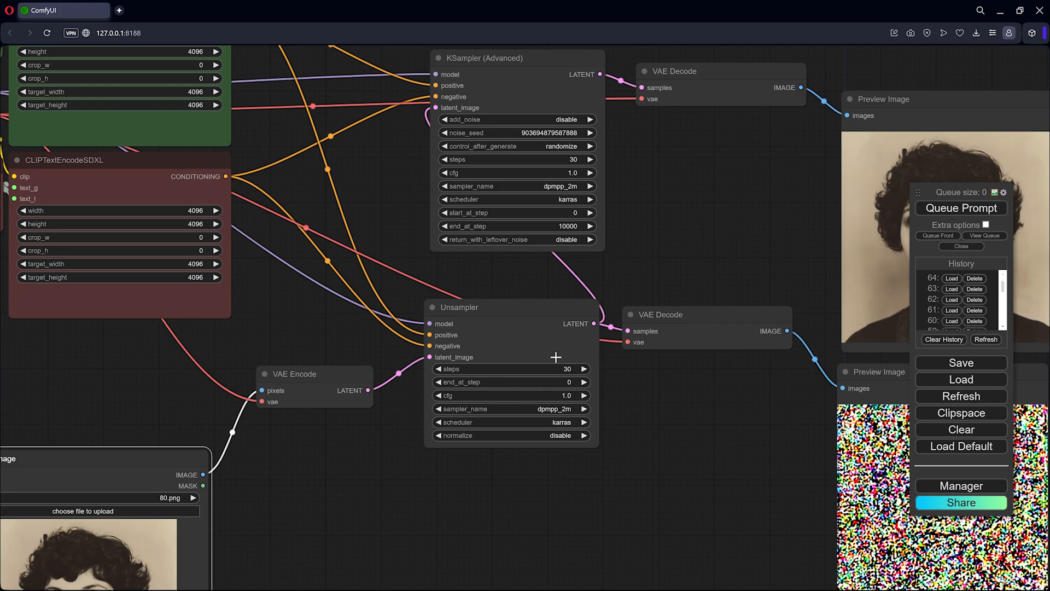
scroll(701, 453, down, 5)
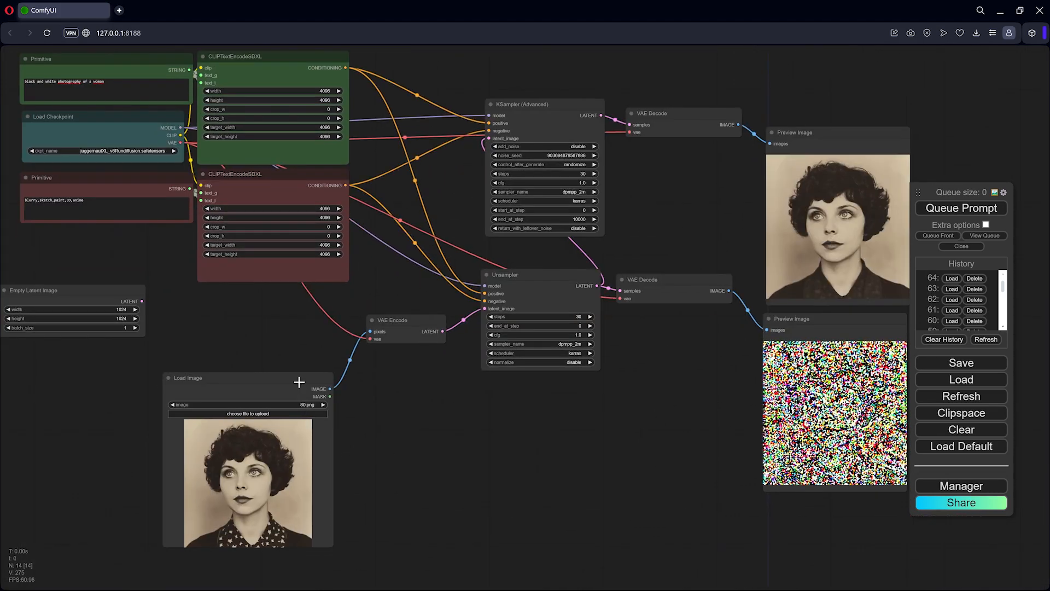
Nudge Load Image closer to VAE Encode and move the Unsampler's preview closer to its VAE Decode
drag(299, 382, 321, 371)
scroll(452, 401, up, 3)
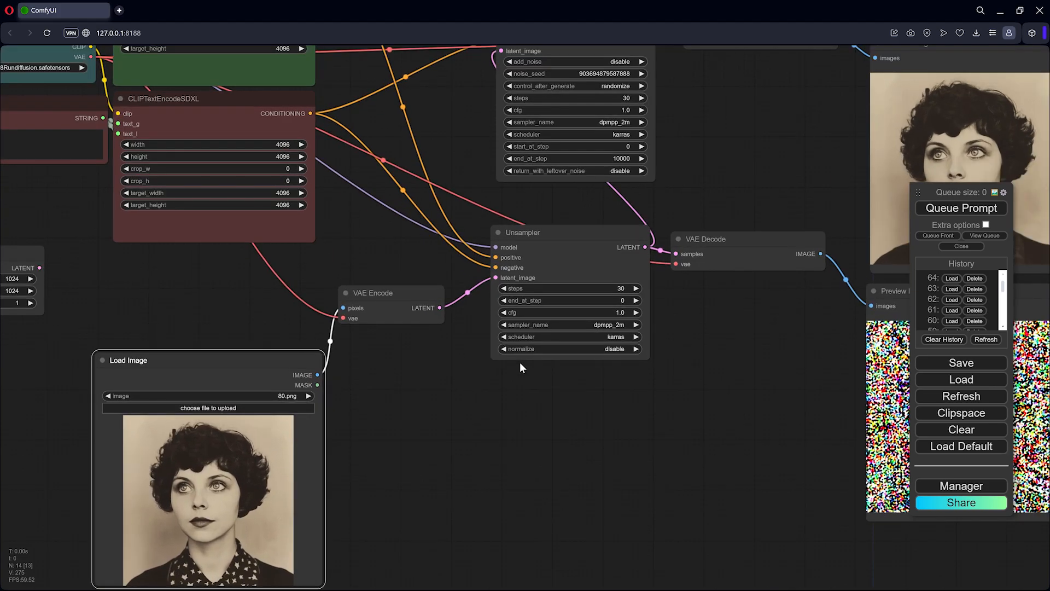
drag(731, 337, 562, 350)
drag(765, 304, 747, 320)
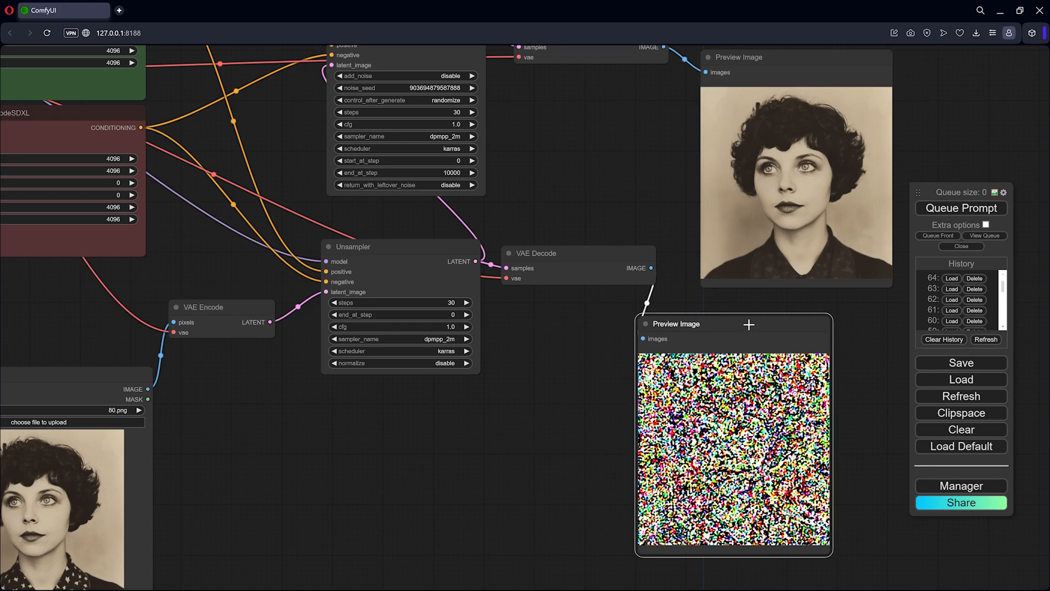
drag(572, 375, 553, 414)
scroll(538, 404, down, 1)
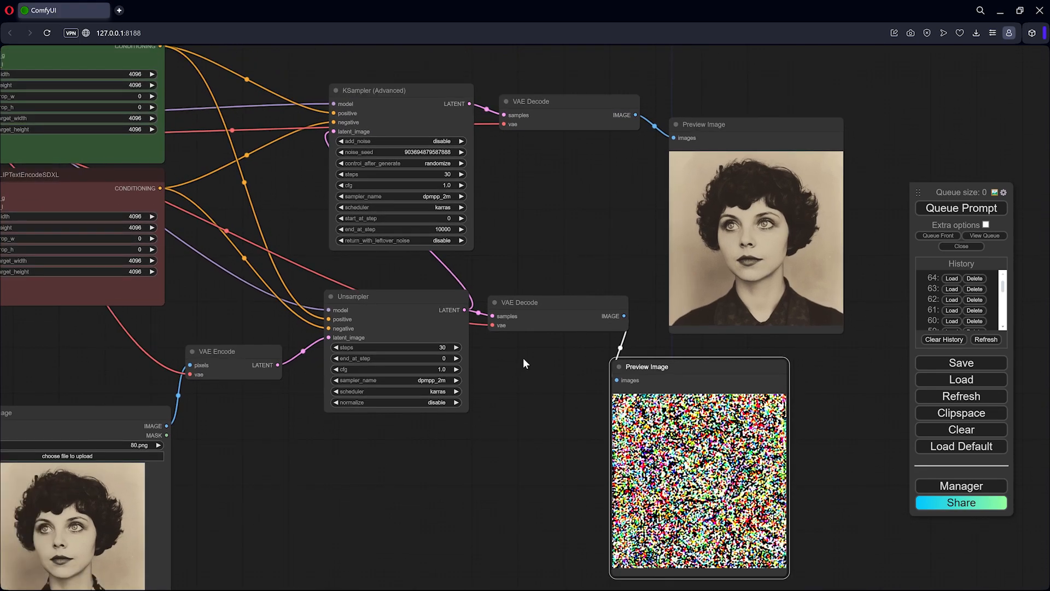
drag(520, 355, 602, 327)
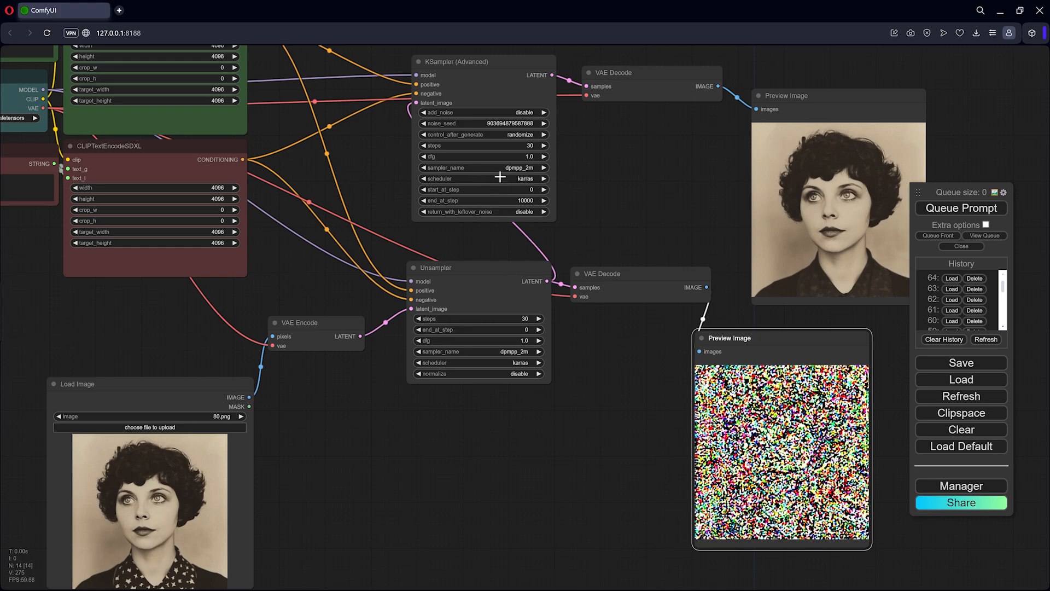
Convert the Unsampler's end_at_step to an input and feed it from a new Primitive node
right_click(505, 267)
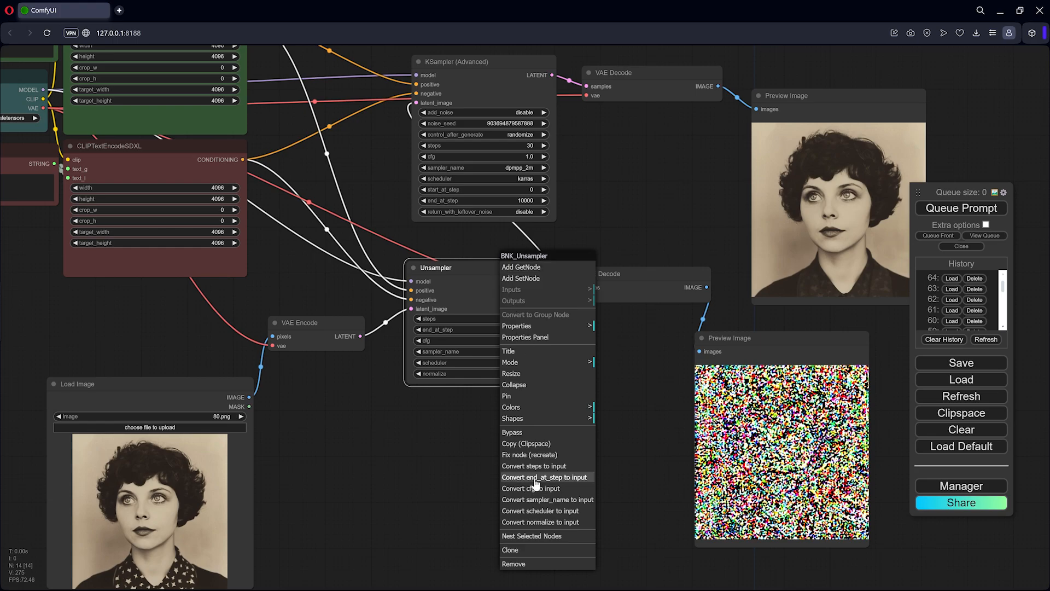
click(563, 477)
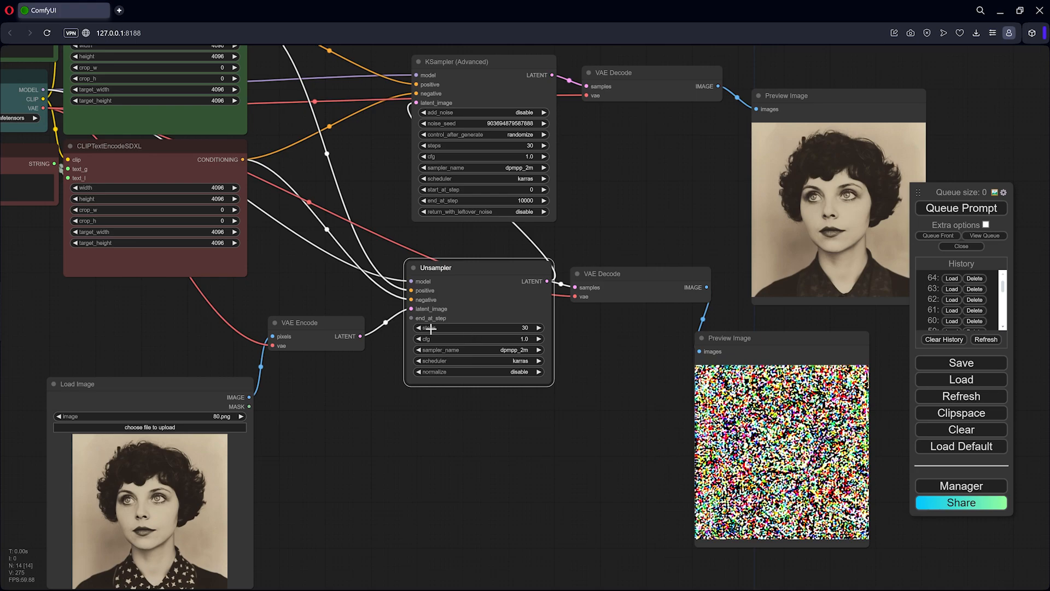
drag(410, 319, 356, 421)
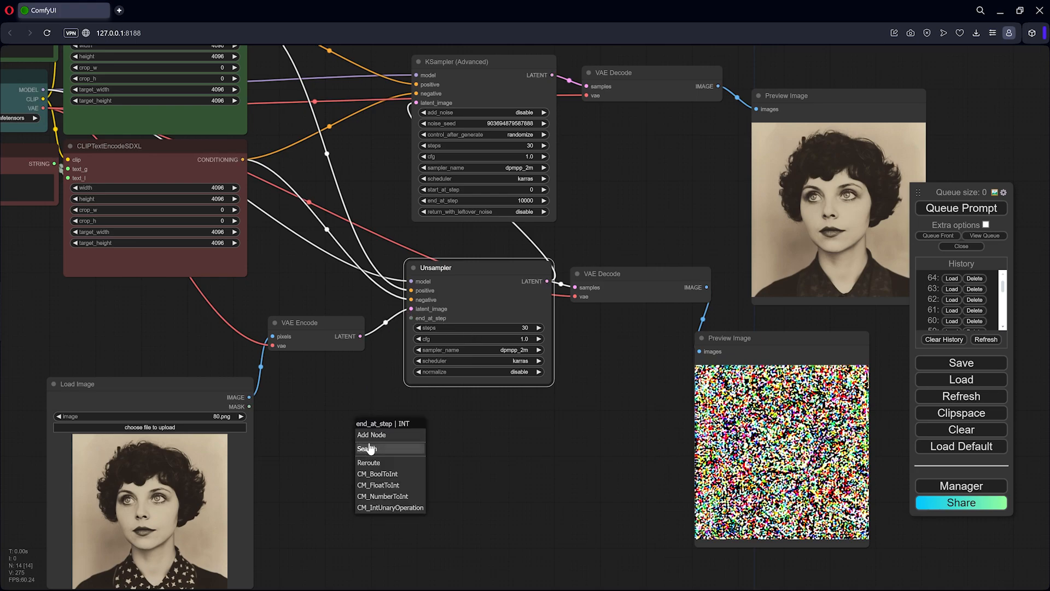
click(370, 436)
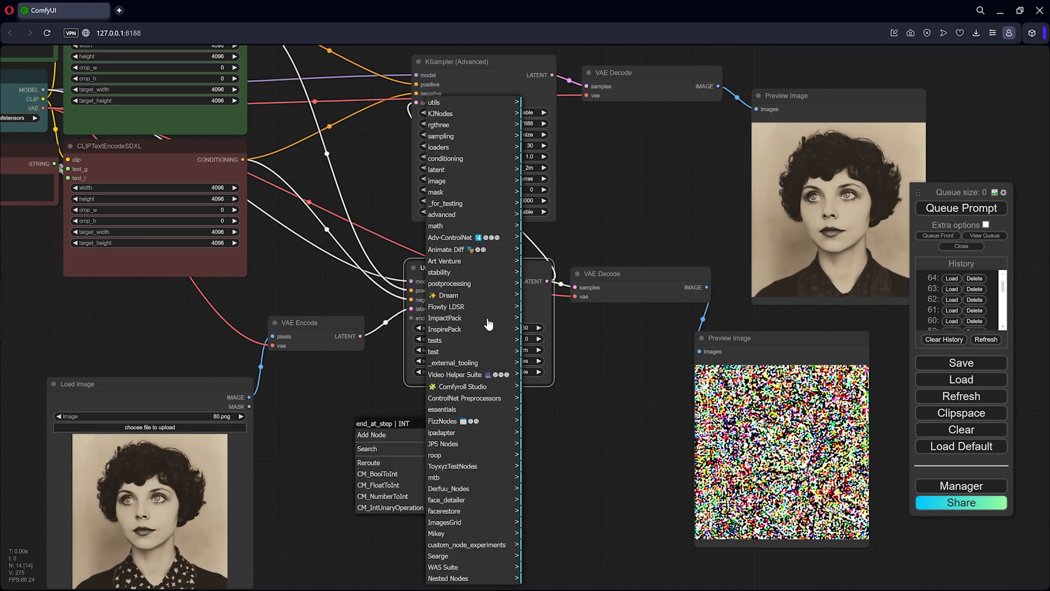
click(485, 104)
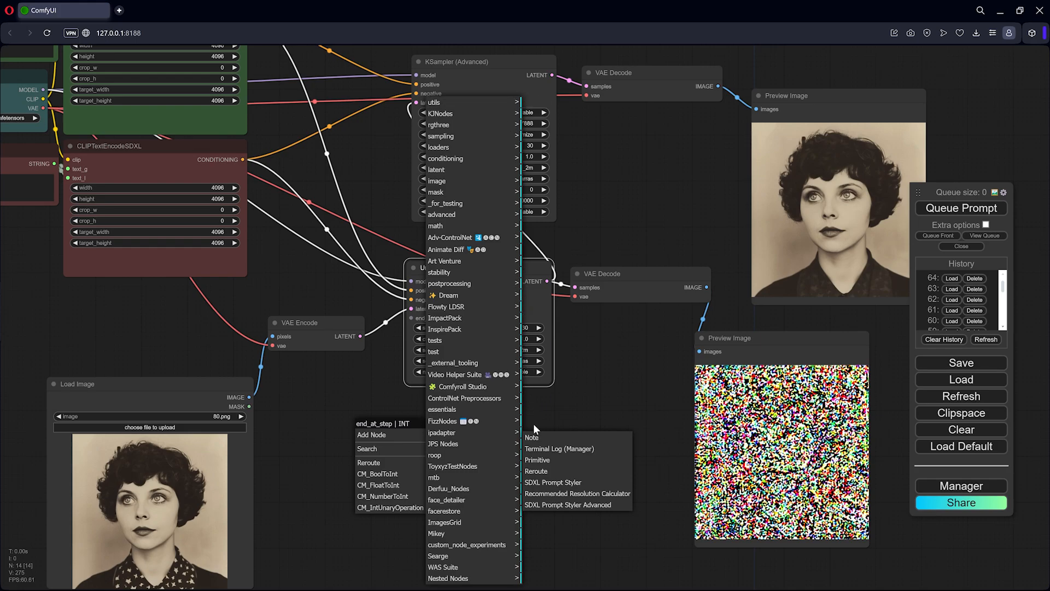
click(537, 460)
Place the new Primitive between the text encoders and KSampler (Advanced), shifting the sampler right to make room
drag(499, 423, 382, 244)
drag(542, 260, 553, 302)
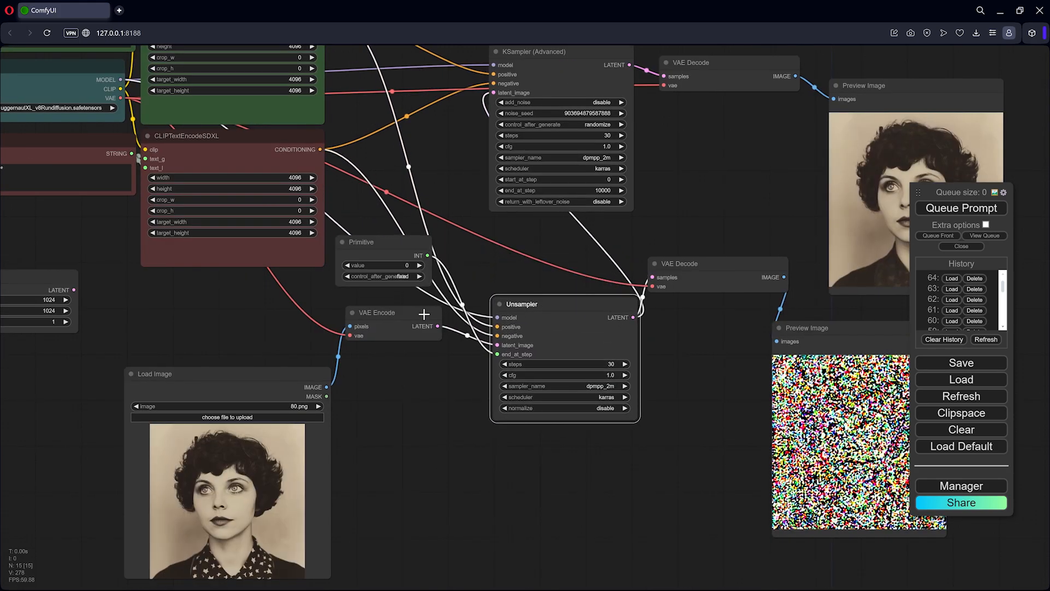
drag(434, 172, 449, 234)
drag(541, 120, 620, 113)
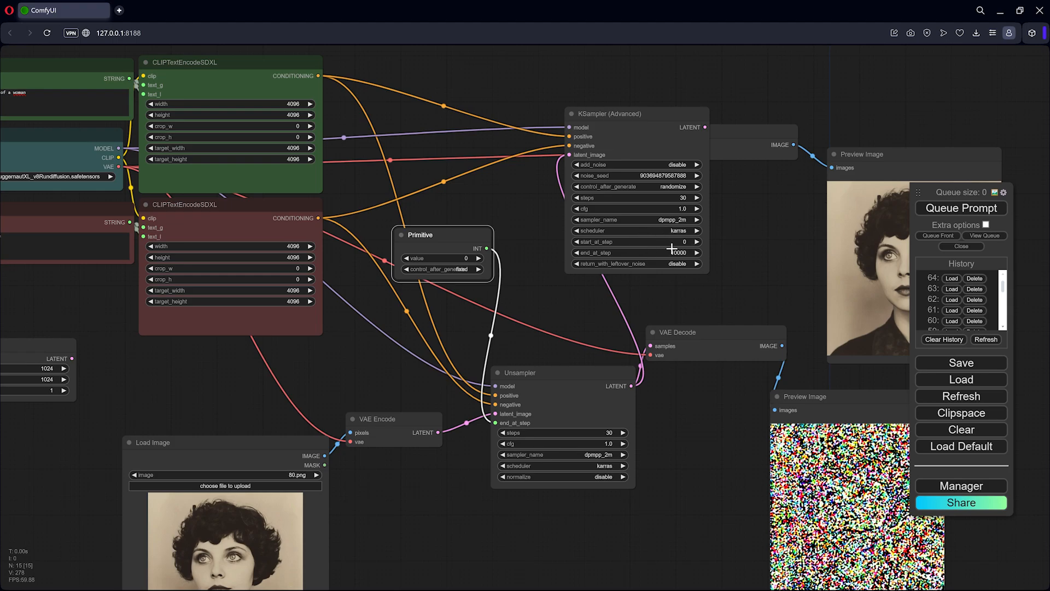
drag(490, 233, 520, 232)
Convert KSampler (Advanced)'s start_at_step to an input and link it to the same Primitive
right_click(664, 107)
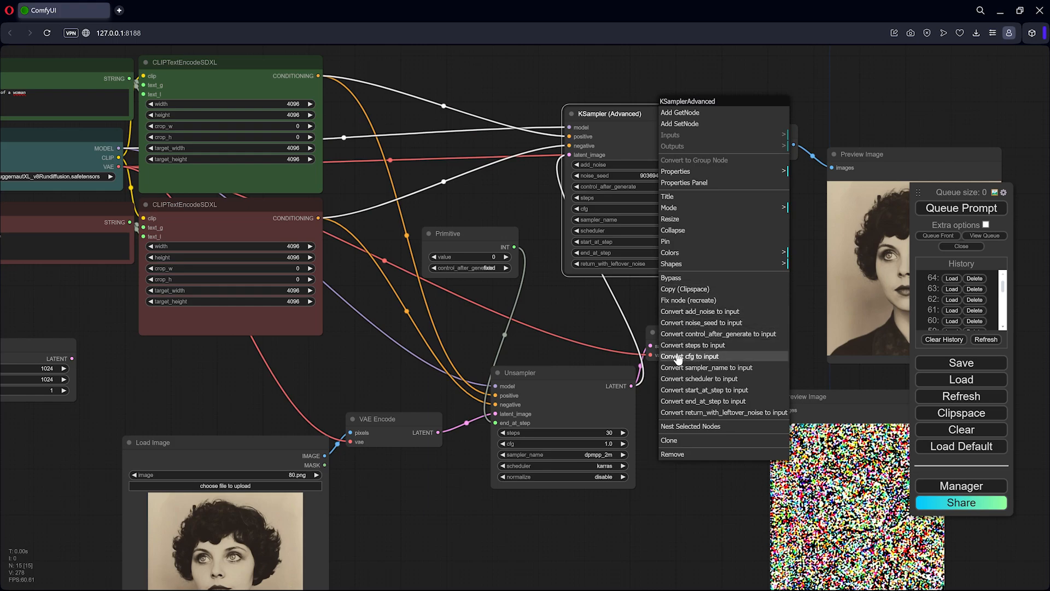
click(698, 390)
drag(567, 164, 515, 247)
Set the shared step Primitive's value to 15 and queue the prompt
drag(510, 299, 439, 193)
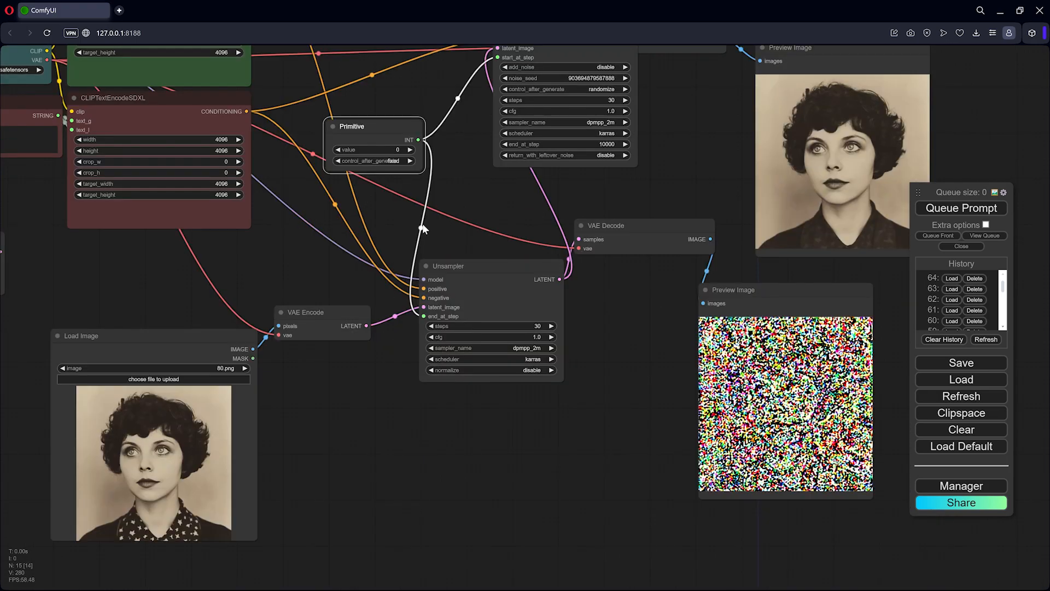
mouse_move(403, 135)
mouse_down()
mouse_move(429, 149)
mouse_move(420, 145)
mouse_up()
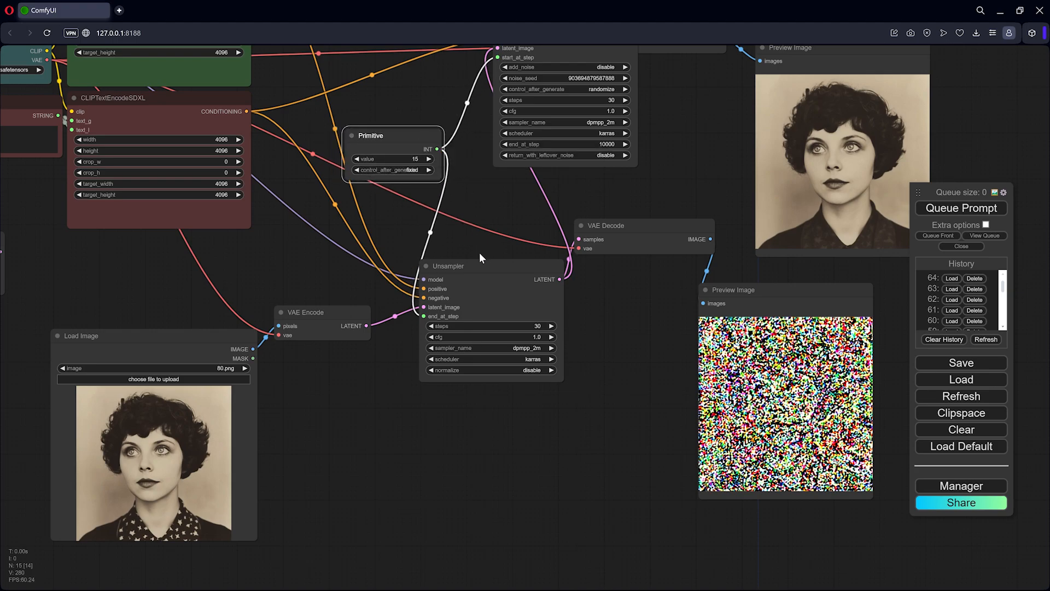
drag(487, 268, 493, 270)
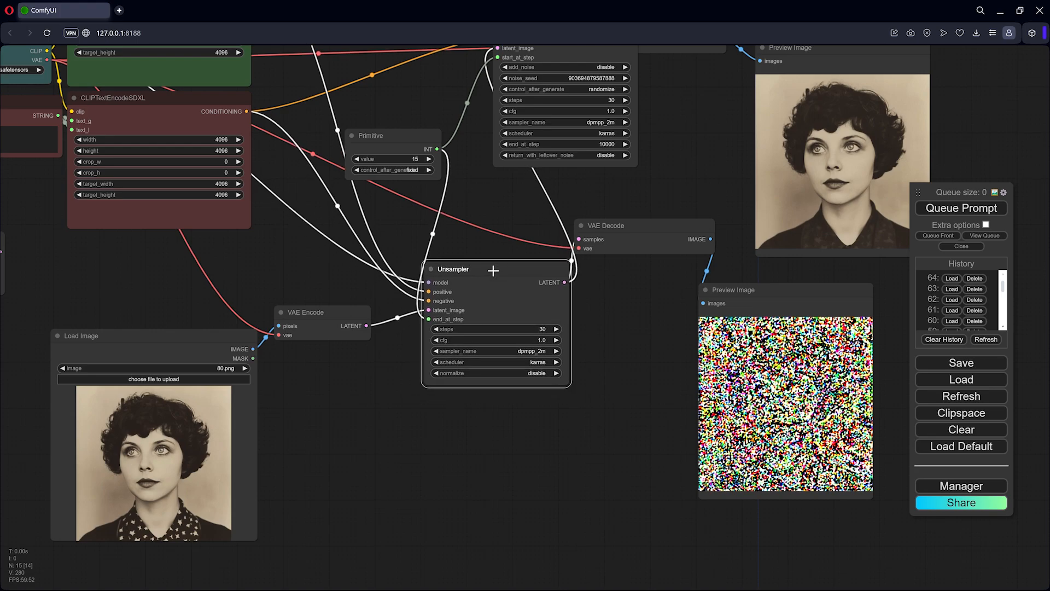
click(752, 291)
drag(661, 344, 553, 375)
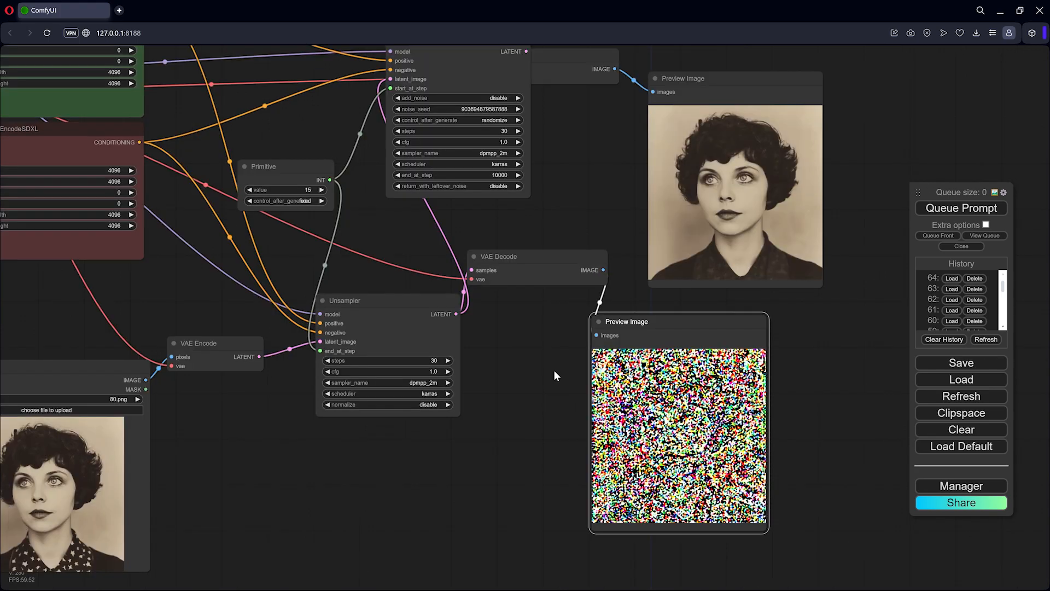
drag(549, 264, 542, 340)
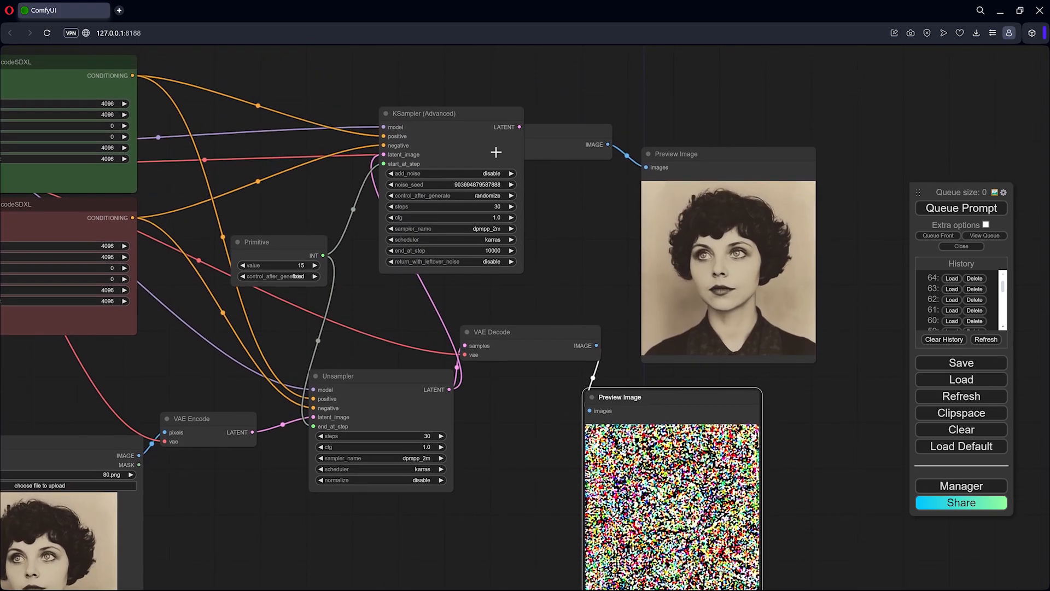
click(458, 123)
mouse_move(458, 124)
mouse_down()
mouse_move(441, 119)
mouse_move(470, 129)
mouse_up()
click(935, 208)
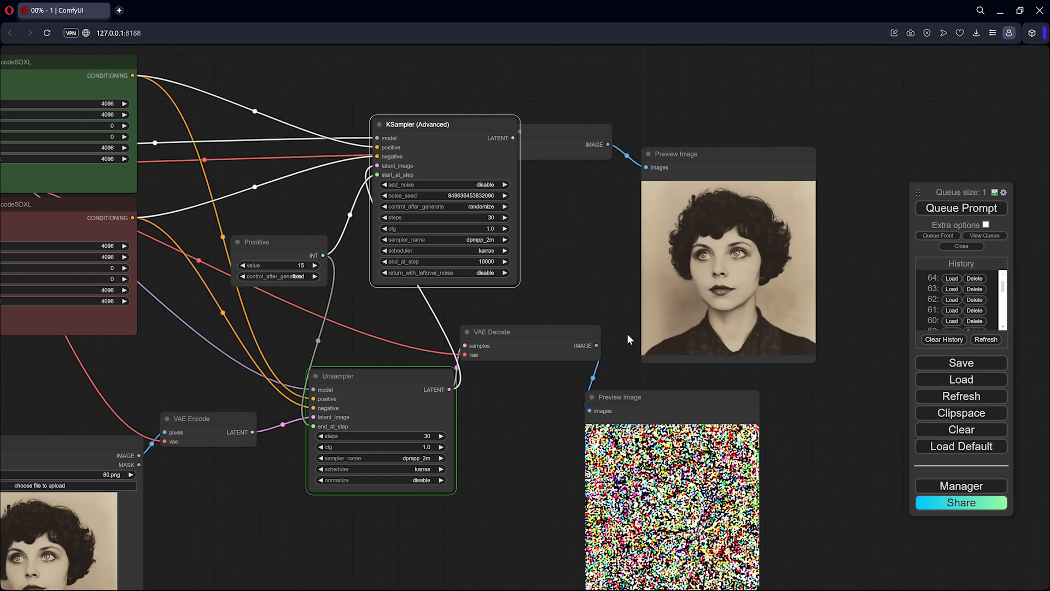
Move the Unsampler's preview up beside its VAE Decode and examine the newly decoded image up close
scroll(626, 411, down, 2)
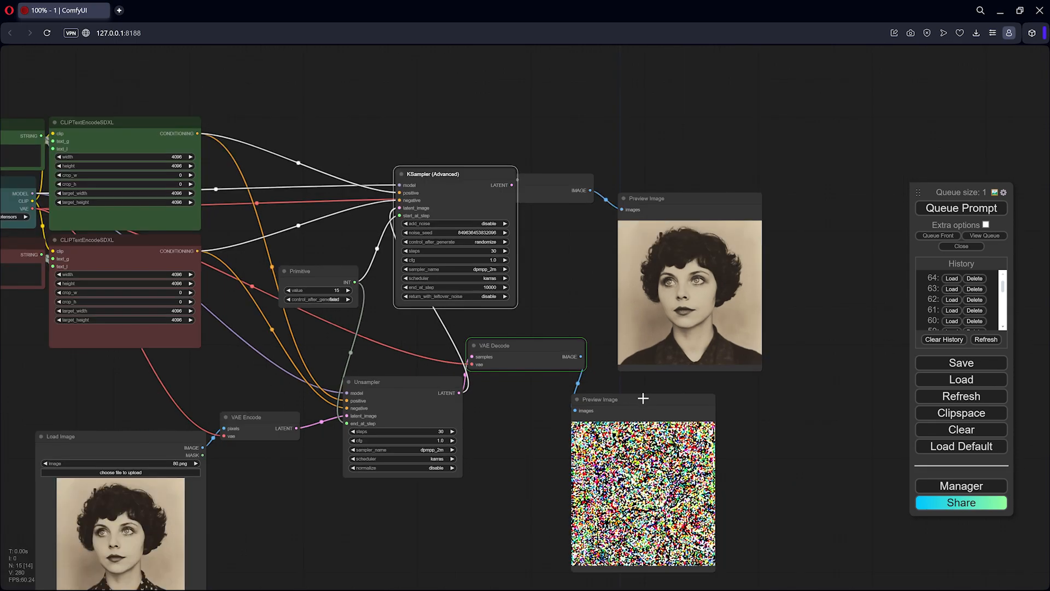
drag(643, 398, 664, 379)
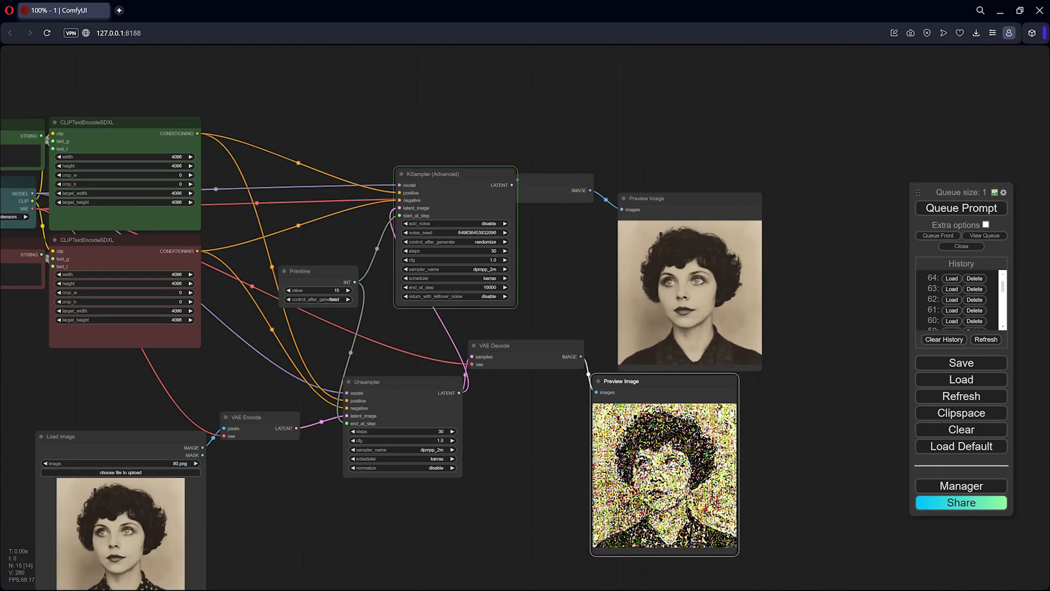
scroll(692, 433, up, 6)
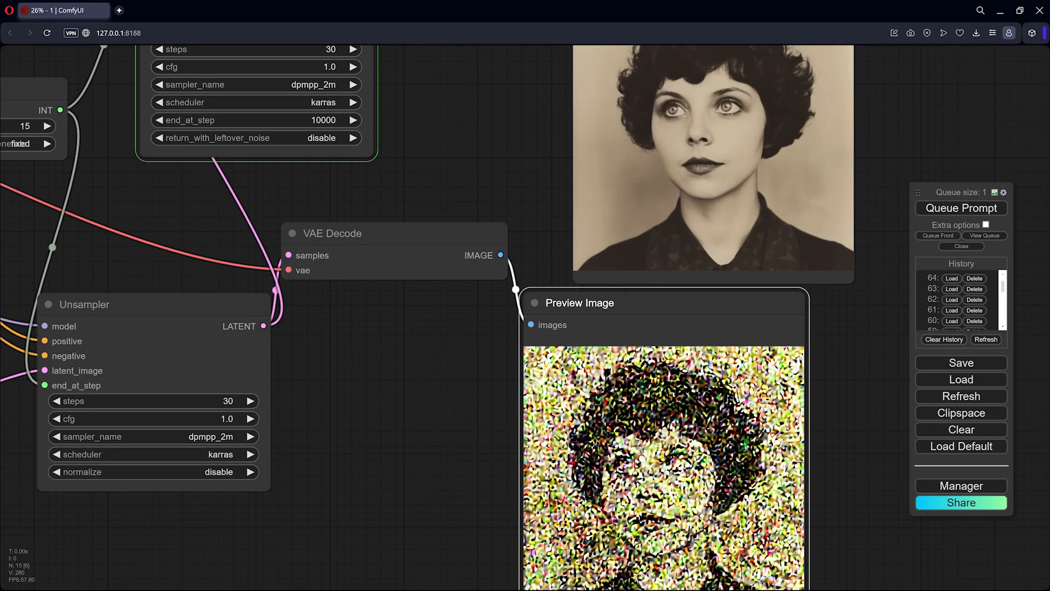
scroll(647, 450, down, 5)
mouse_move(525, 465)
mouse_down()
mouse_move(520, 441)
mouse_move(510, 473)
mouse_up()
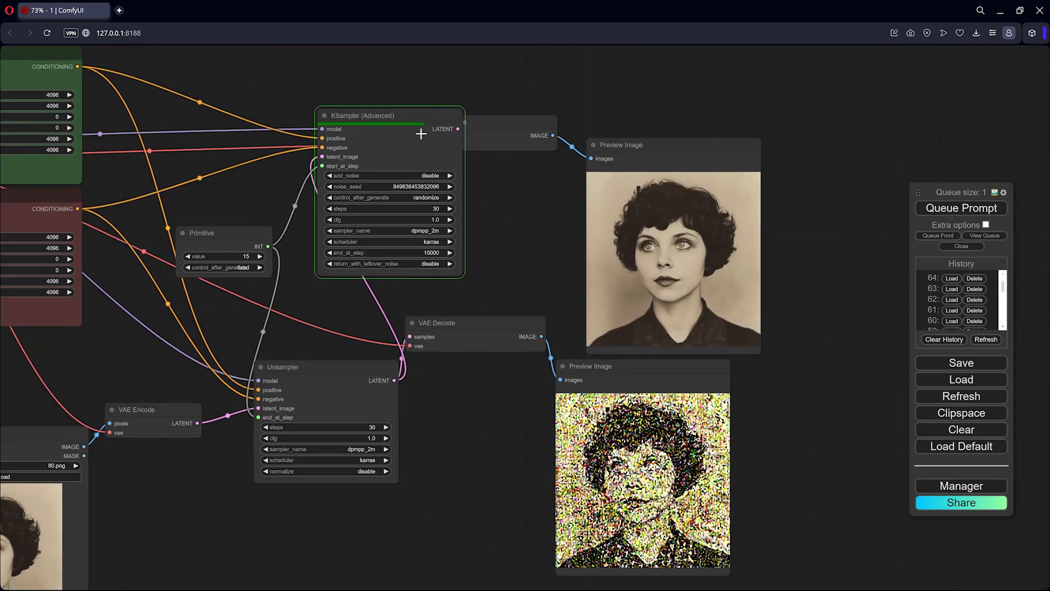
drag(408, 116, 393, 119)
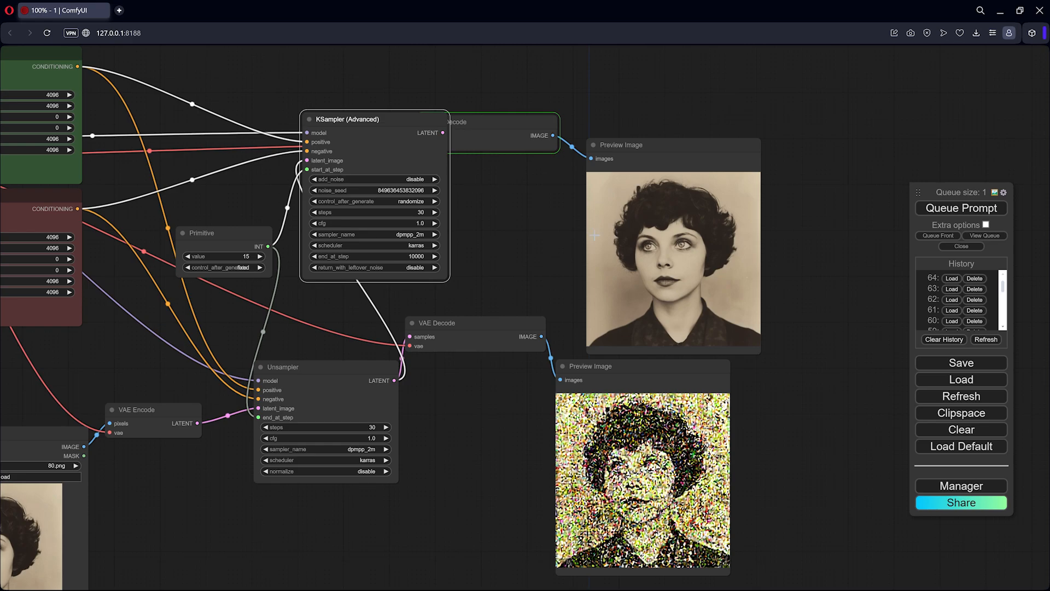
Place Load Image beside the Unsampler's preview to compare the portraits, and return it below VAE Encode
drag(506, 428, 602, 296)
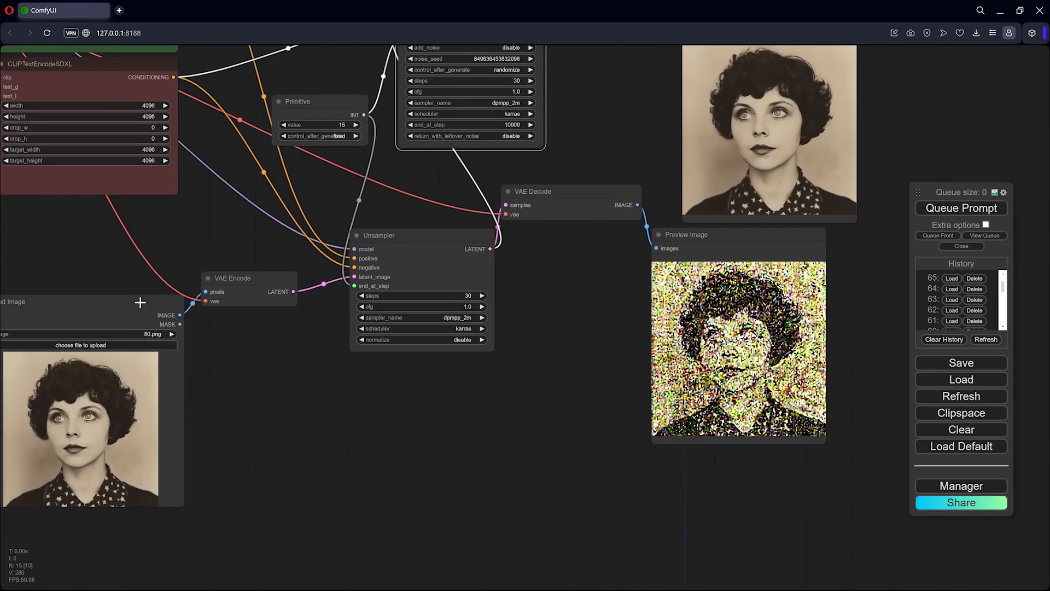
drag(139, 302, 612, 237)
scroll(588, 428, up, 3)
scroll(588, 428, up, 4)
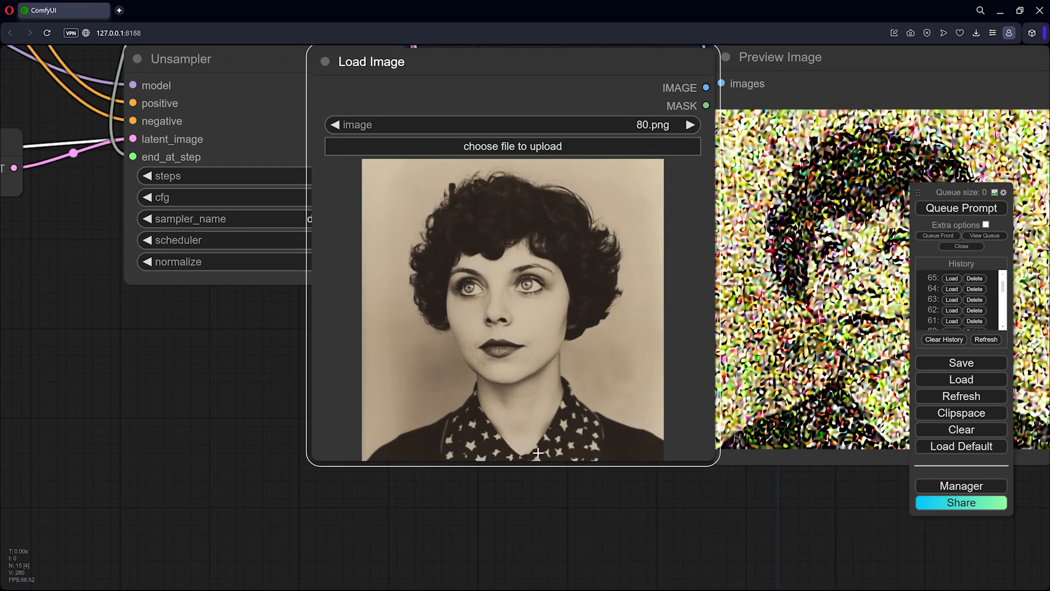
scroll(569, 421, down, 9)
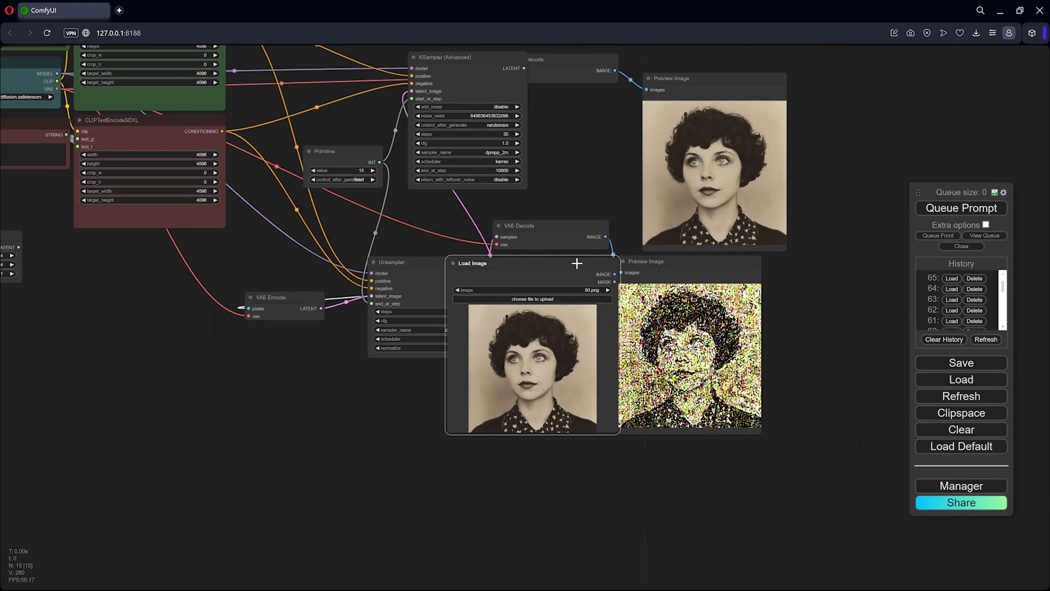
drag(577, 263, 307, 336)
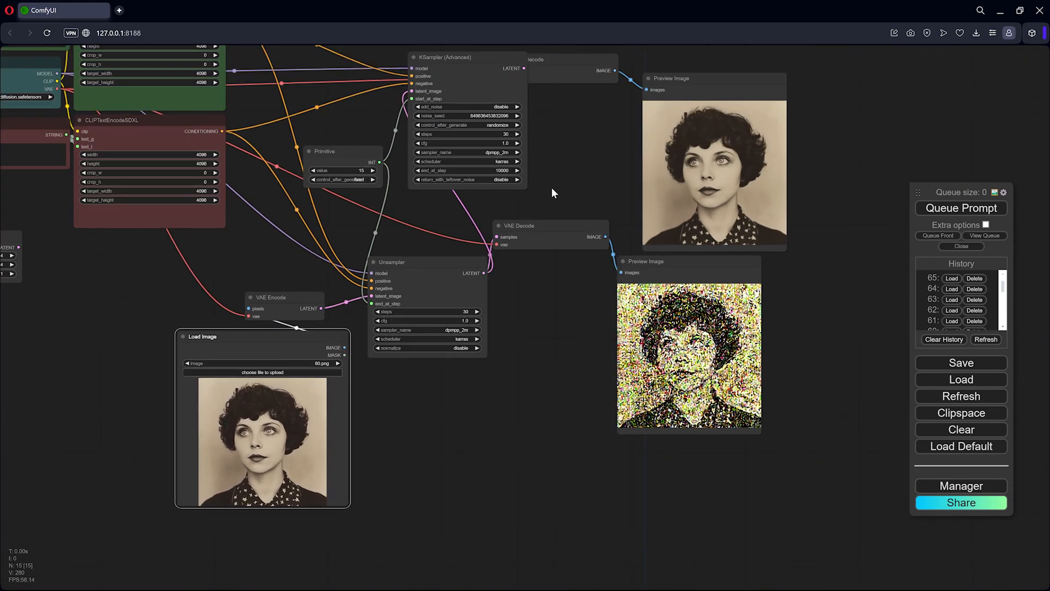
Regenerate with the shared step Primitive set to 0 and compare the result up close with the Load Image portrait
scroll(552, 203, up, 2)
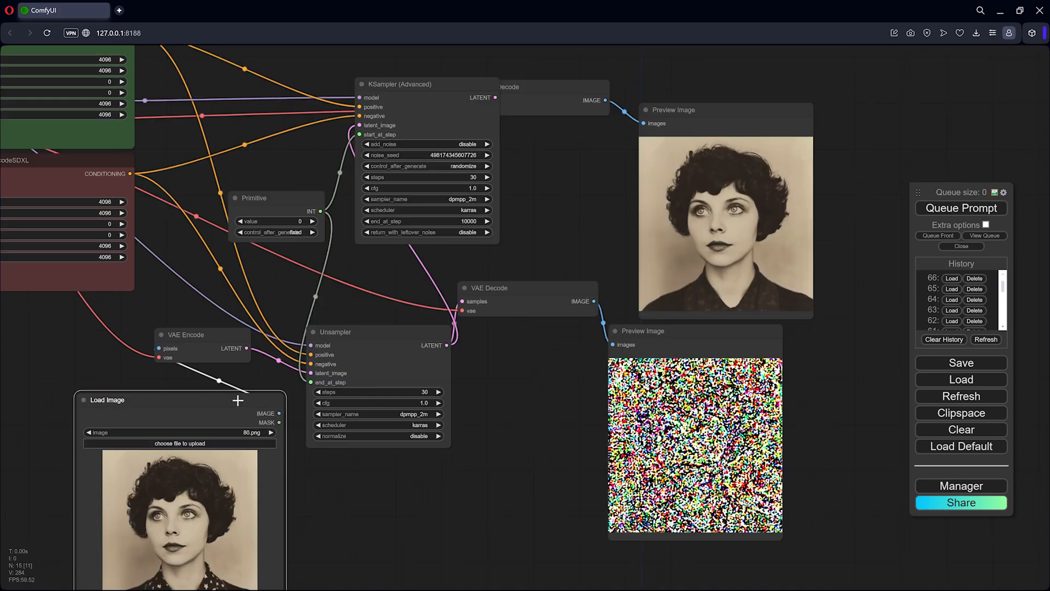
drag(164, 420, 491, 144)
scroll(567, 389, up, 5)
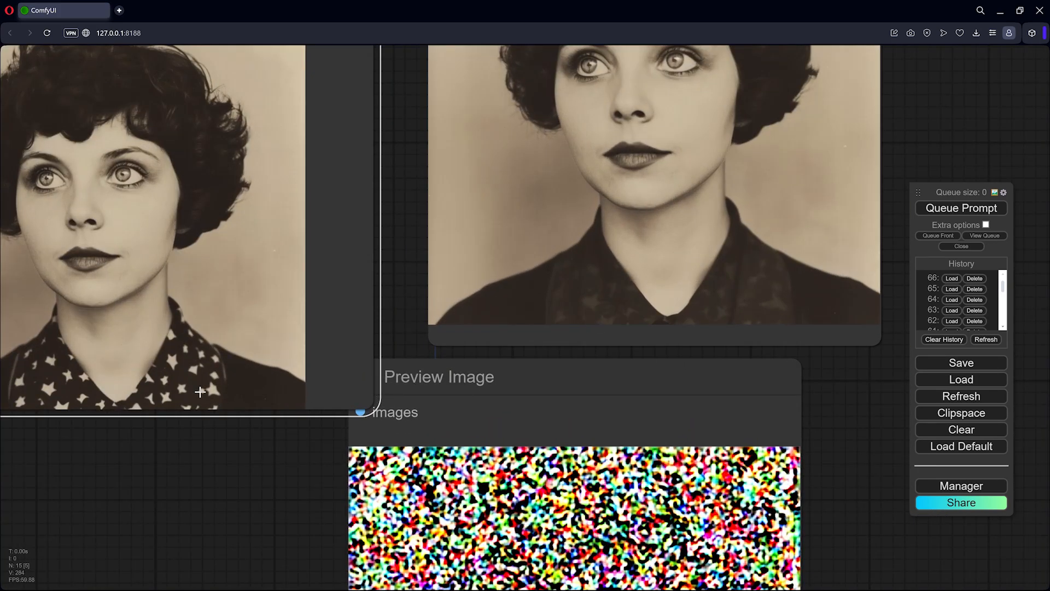
scroll(269, 460, down, 3)
scroll(269, 457, down, 6)
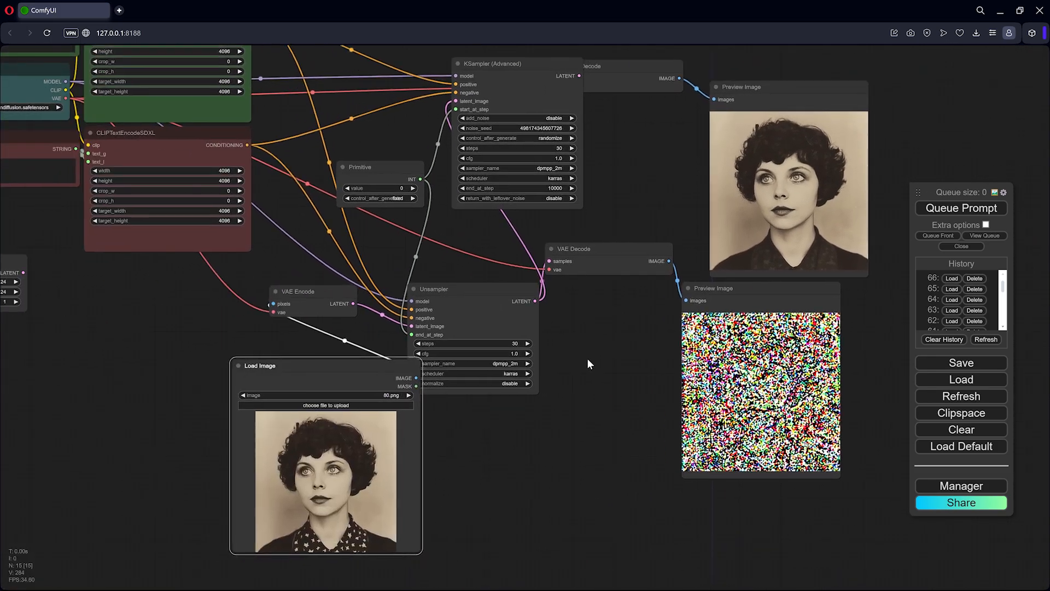
drag(379, 366, 267, 367)
Add "smiling" to the positive prompt "black and white photography of a woman"
drag(329, 392, 421, 385)
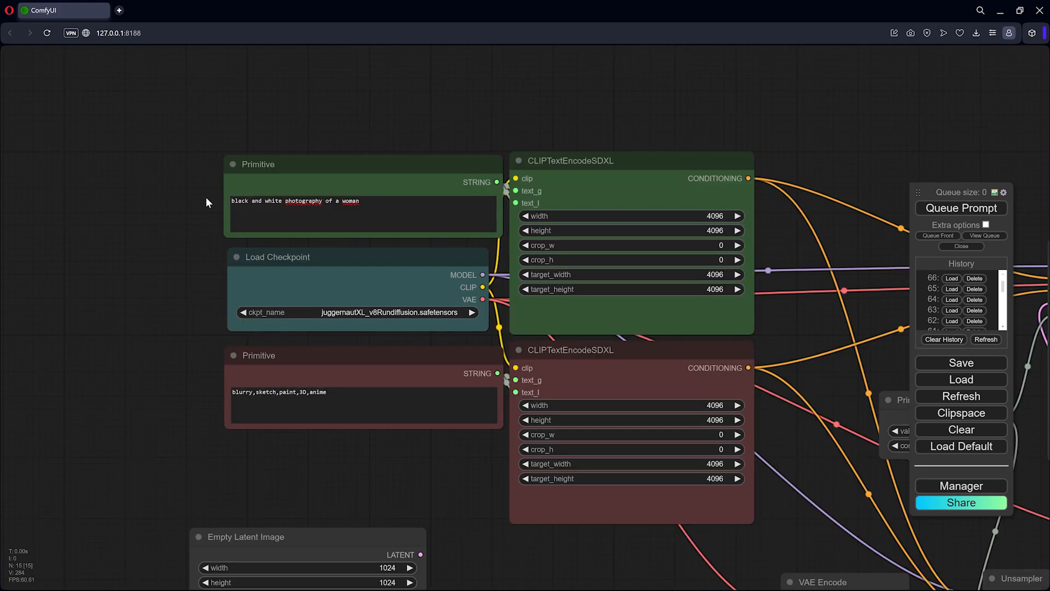
scroll(206, 185, up, 6)
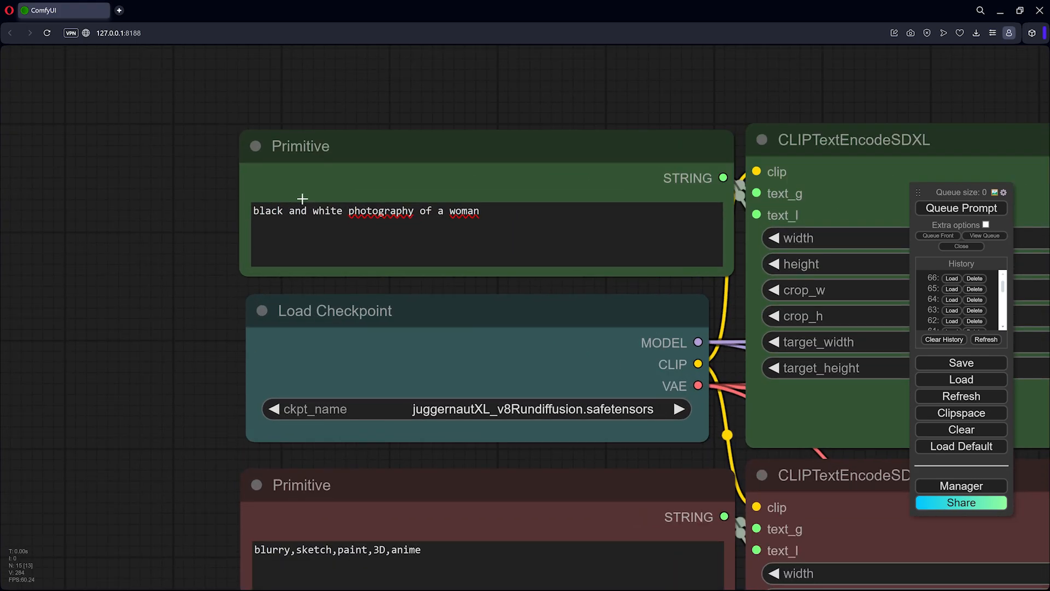
click(456, 211)
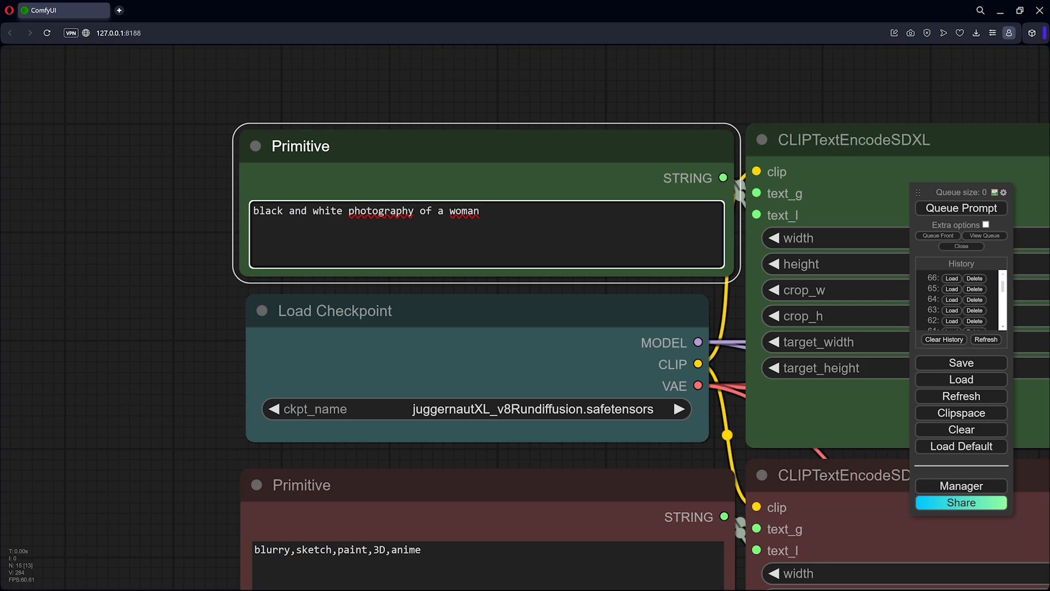
text(smiling)
click(162, 272)
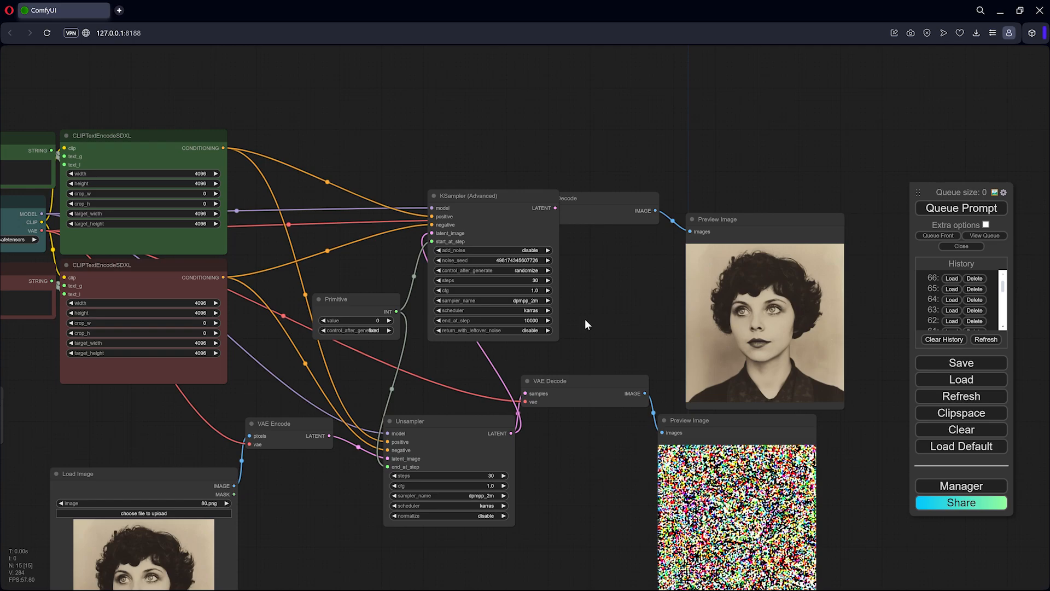
scroll(583, 327, up, 6)
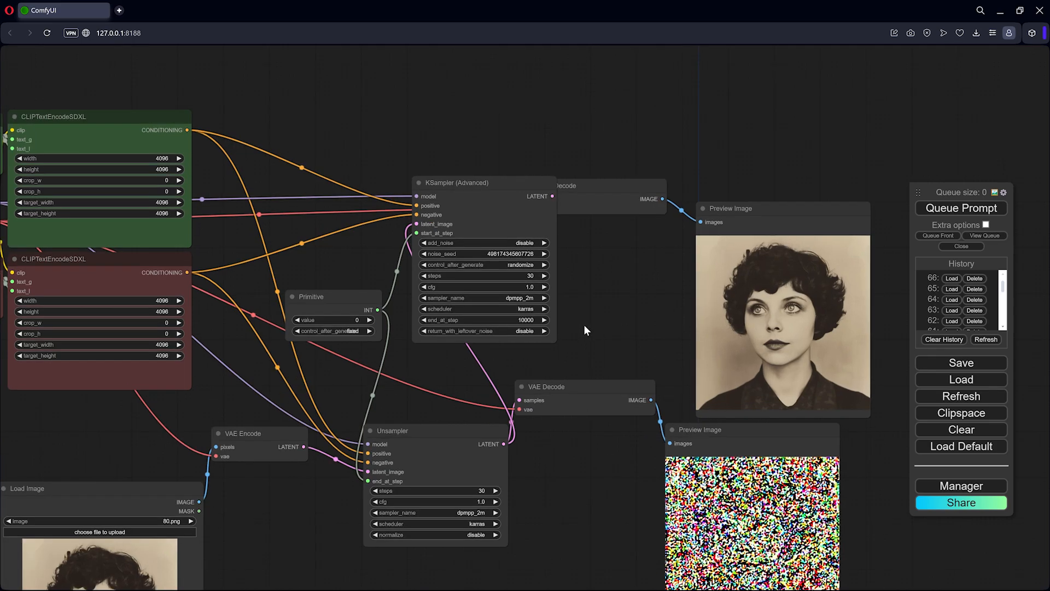
Set the KSampler (Advanced) cfg to 1.9, regenerate the smiling portrait and view the result
drag(349, 263, 329, 264)
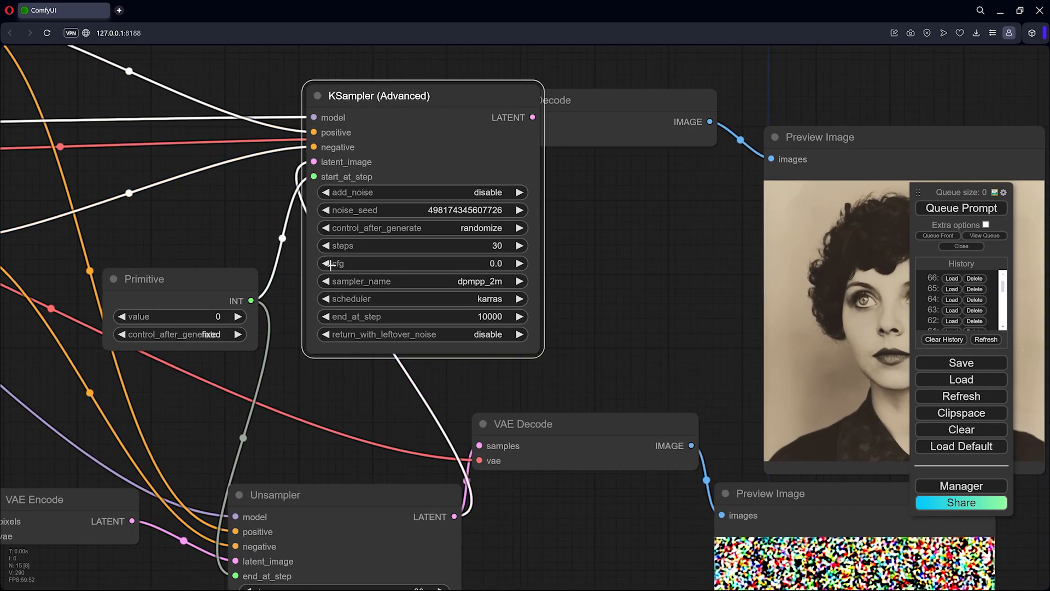
click(504, 265)
click(401, 268)
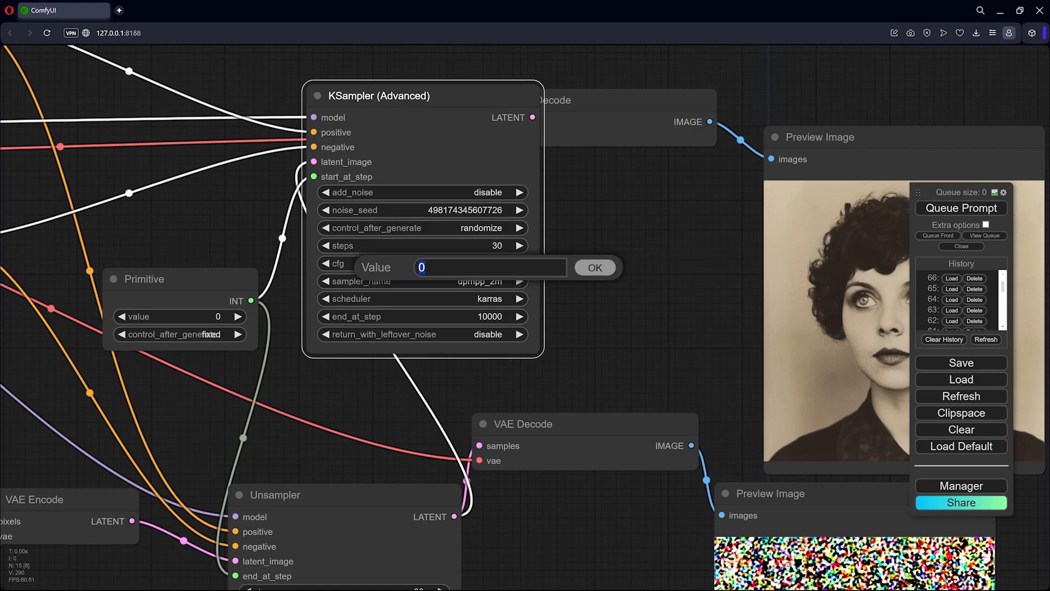
text(5)
key(Return)
key(ctrl+Return)
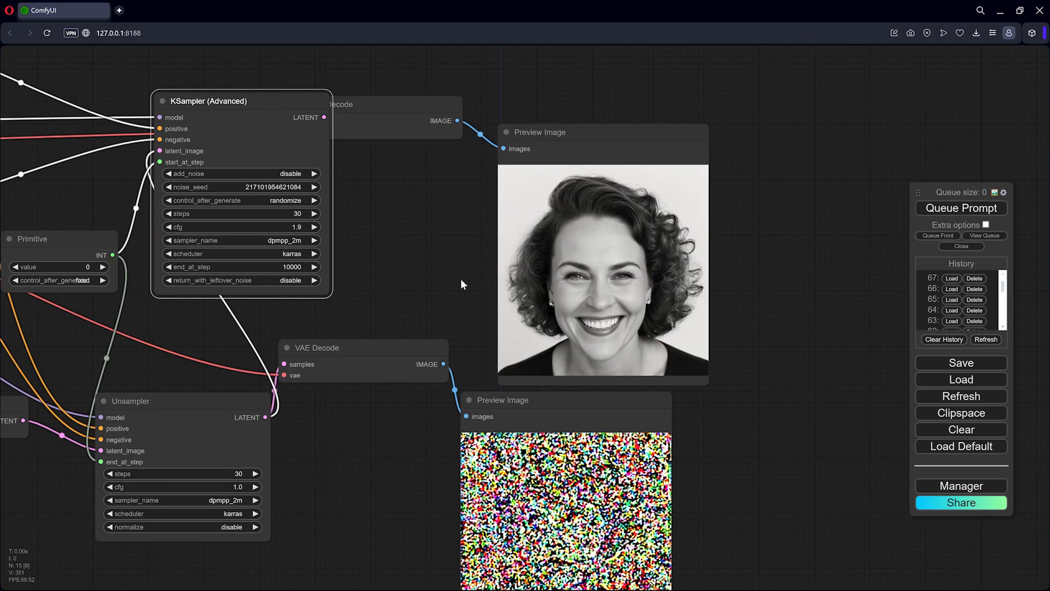
scroll(458, 274, down, 2)
drag(412, 405, 444, 344)
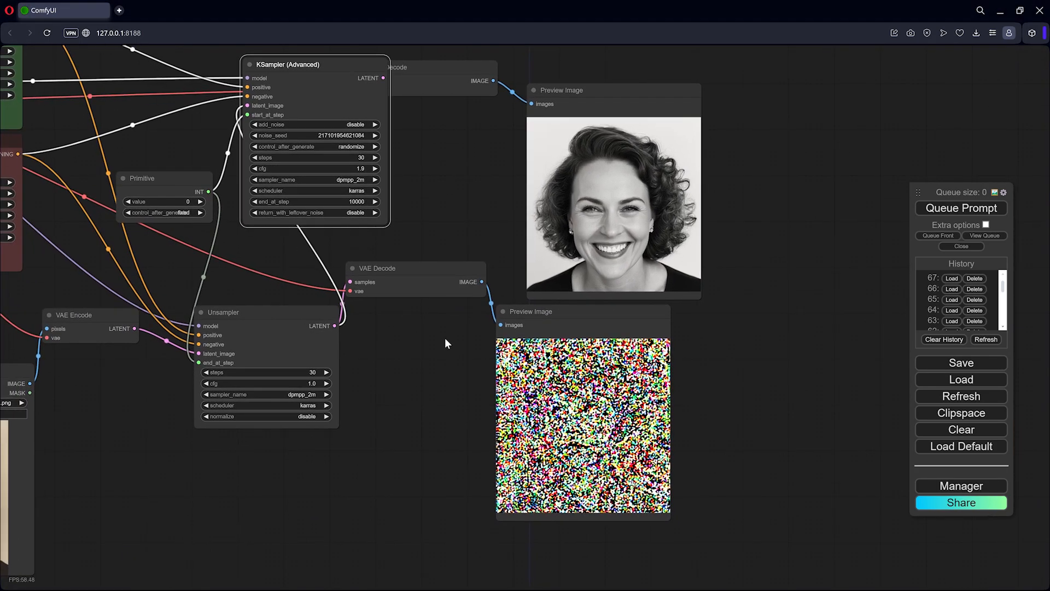
scroll(426, 295, up, 3)
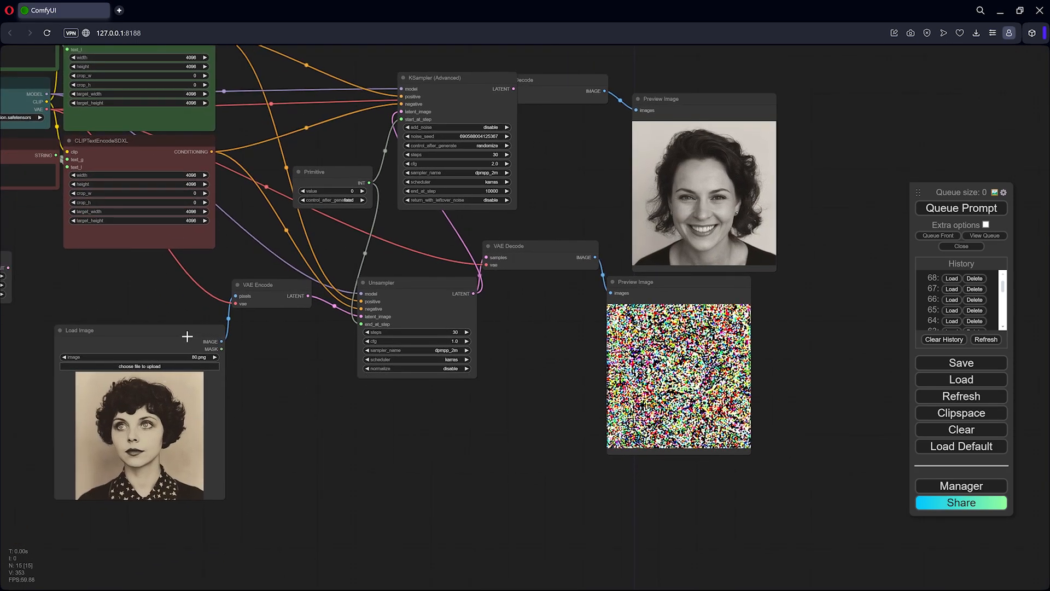
Place Load Image beside the KSampler's preview to compare both portraits up close, and return it below VAE Encode
drag(187, 336, 601, 102)
drag(532, 298, 410, 447)
scroll(505, 374, up, 10)
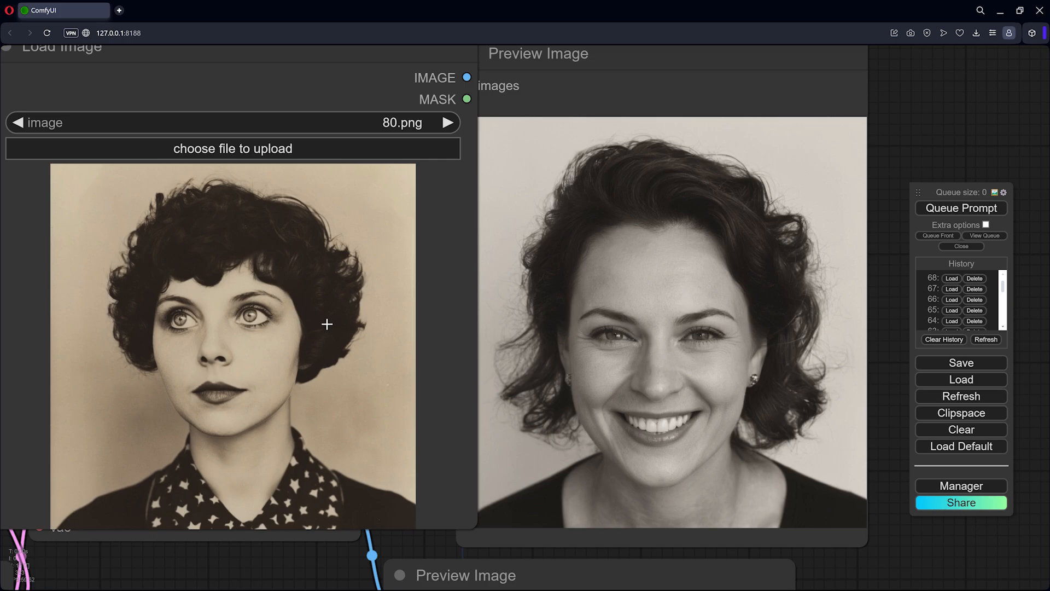
scroll(621, 373, down, 10)
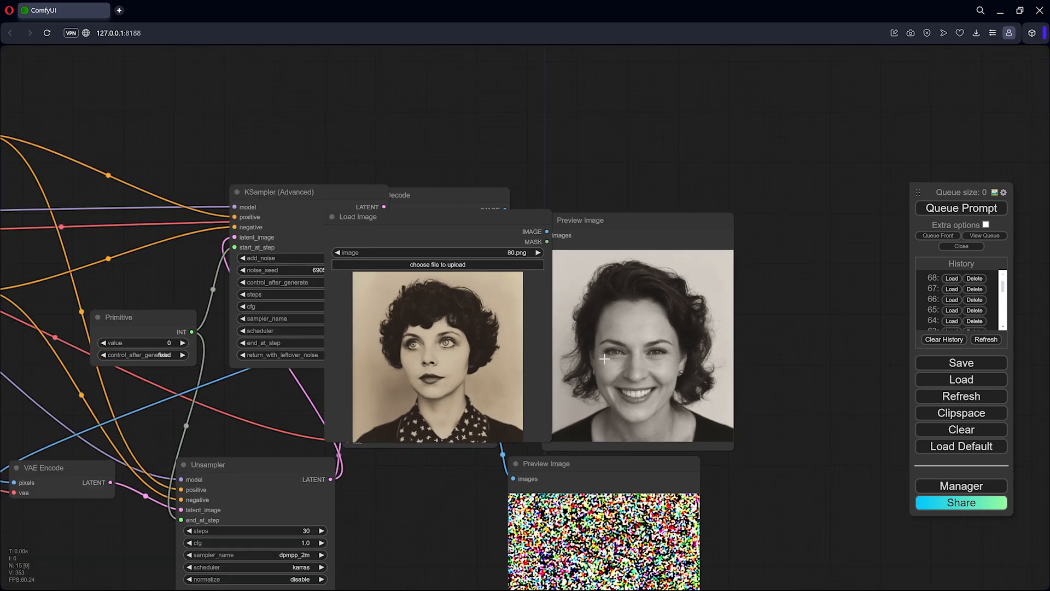
drag(541, 219, 244, 380)
scroll(334, 410, up, 4)
drag(317, 418, 369, 372)
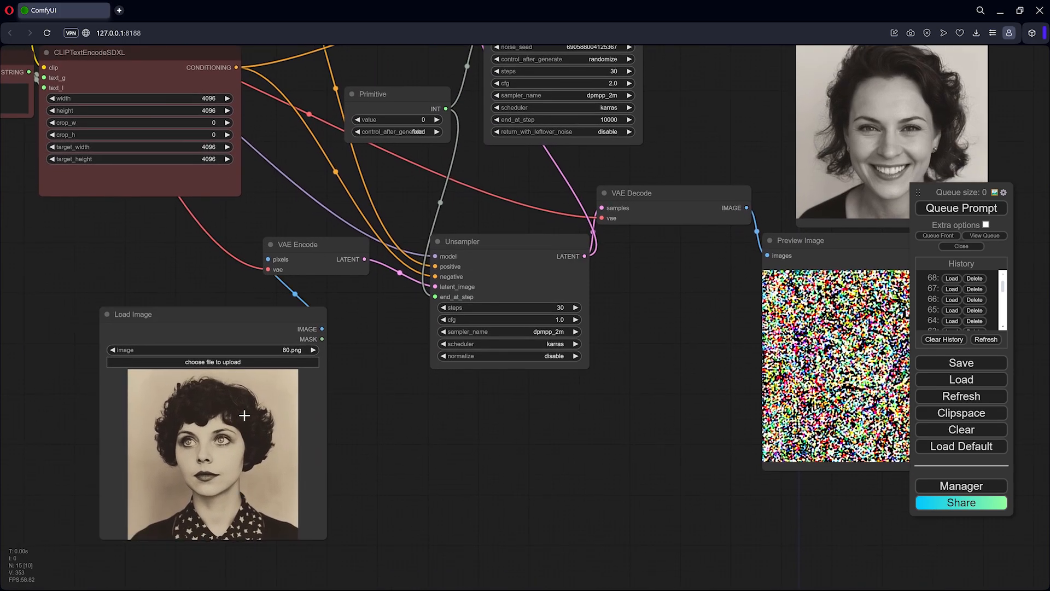
Set the shared step Primitive to 5 and regenerate the portrait
drag(405, 195, 422, 303)
scroll(454, 231, up, 3)
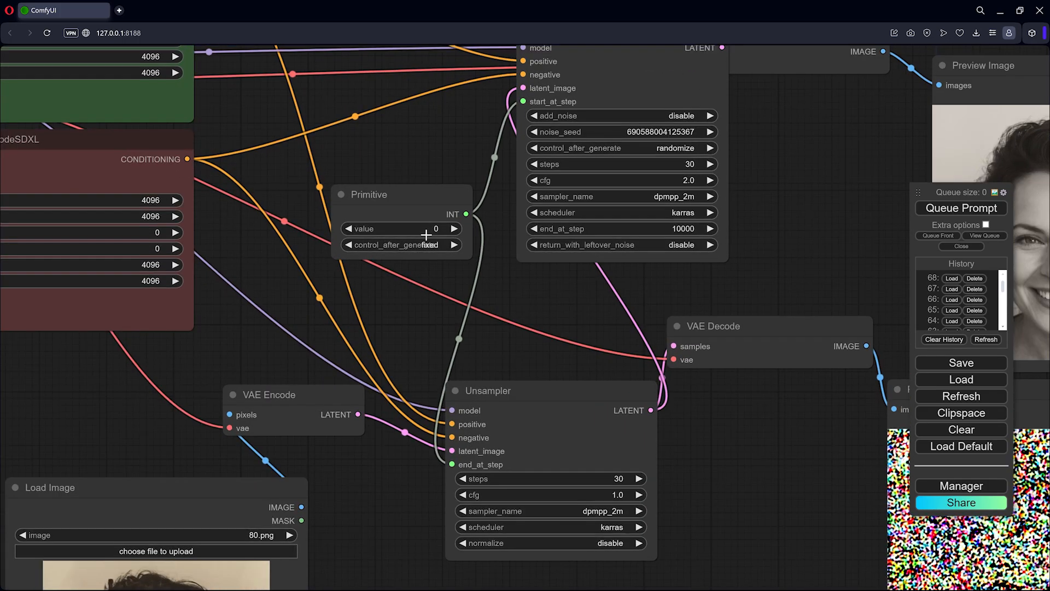
mouse_move(433, 202)
mouse_down()
mouse_move(440, 213)
mouse_move(434, 181)
mouse_up()
click(447, 207)
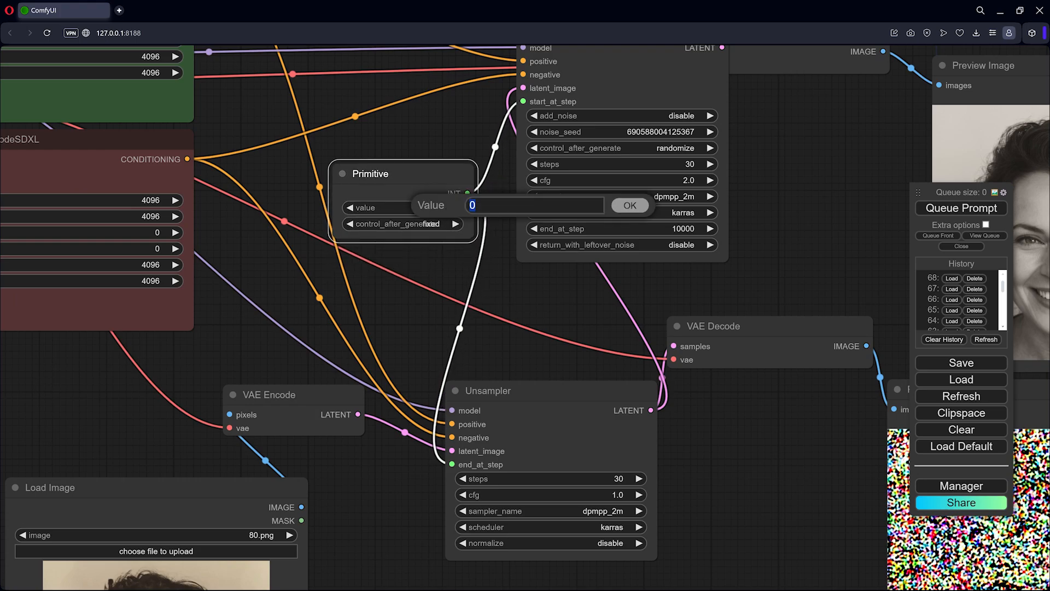
text(5)
key(Return)
drag(496, 304, 406, 313)
scroll(657, 270, down, 3)
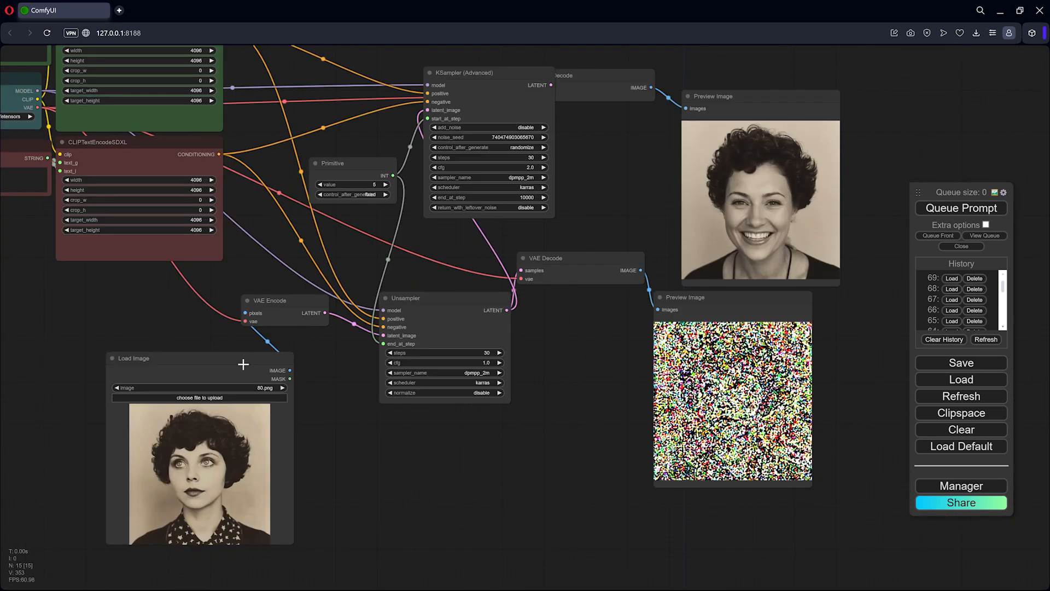
Compare the result generated with the shared step at 5 against the Load Image portrait side by side, and move Load Image back
drag(244, 364, 654, 129)
scroll(432, 453, up, 4)
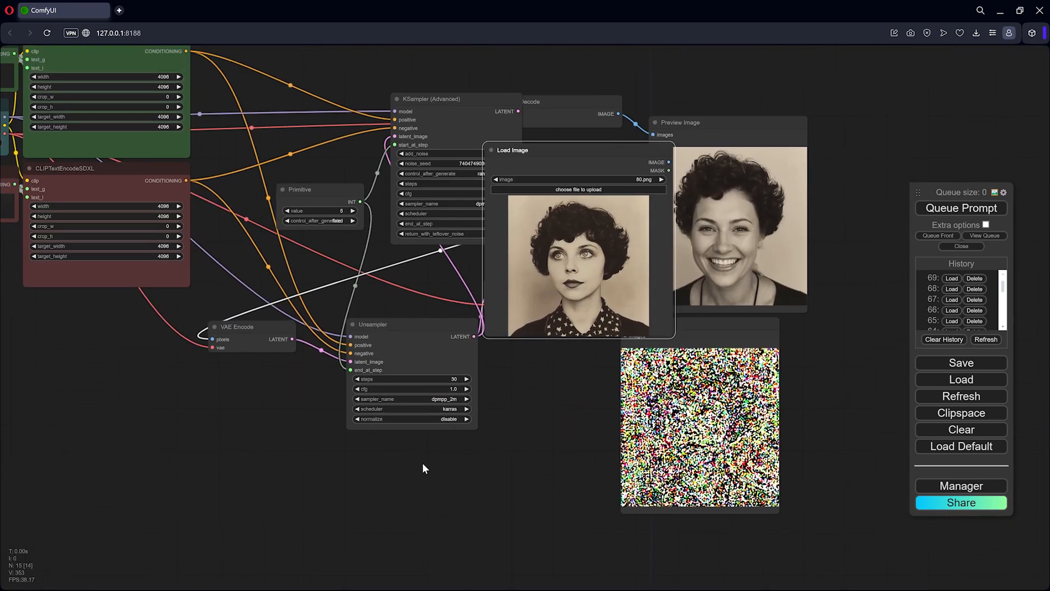
scroll(459, 427, up, 2)
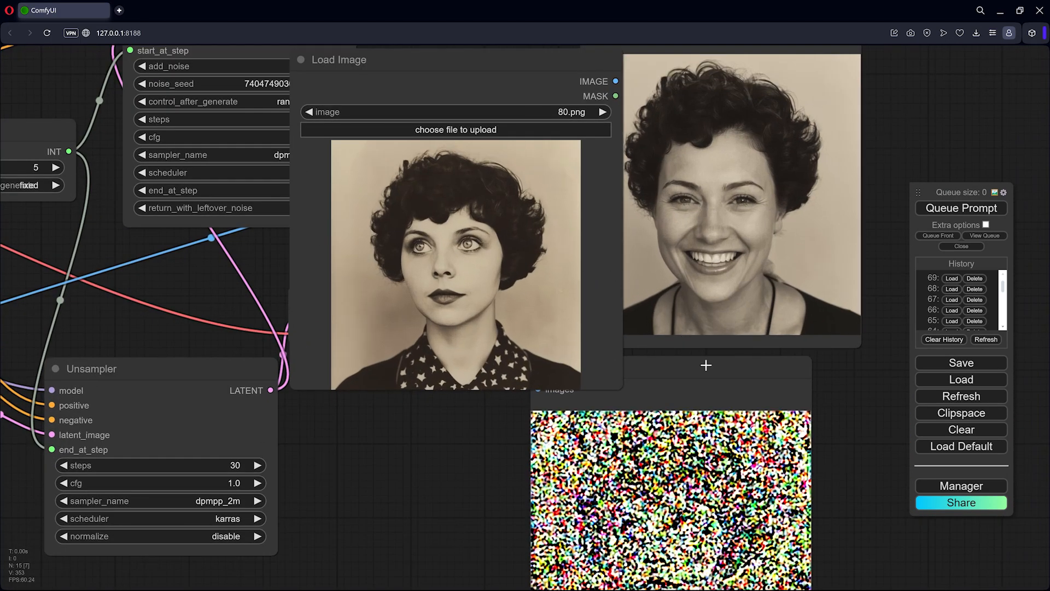
drag(706, 365, 671, 423)
drag(497, 117, 449, 81)
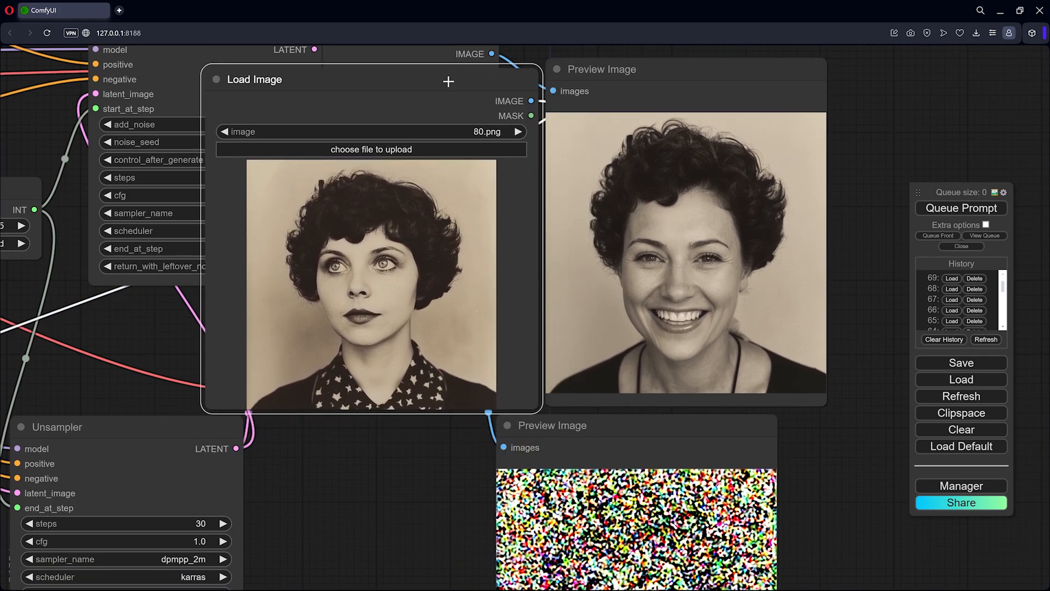
scroll(670, 281, up, 5)
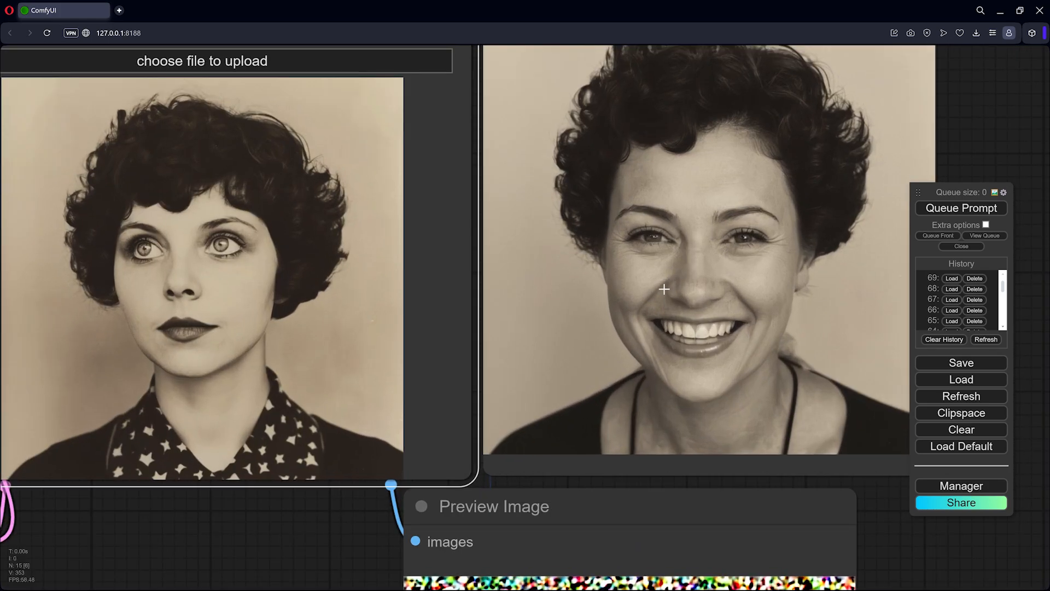
scroll(668, 294, down, 12)
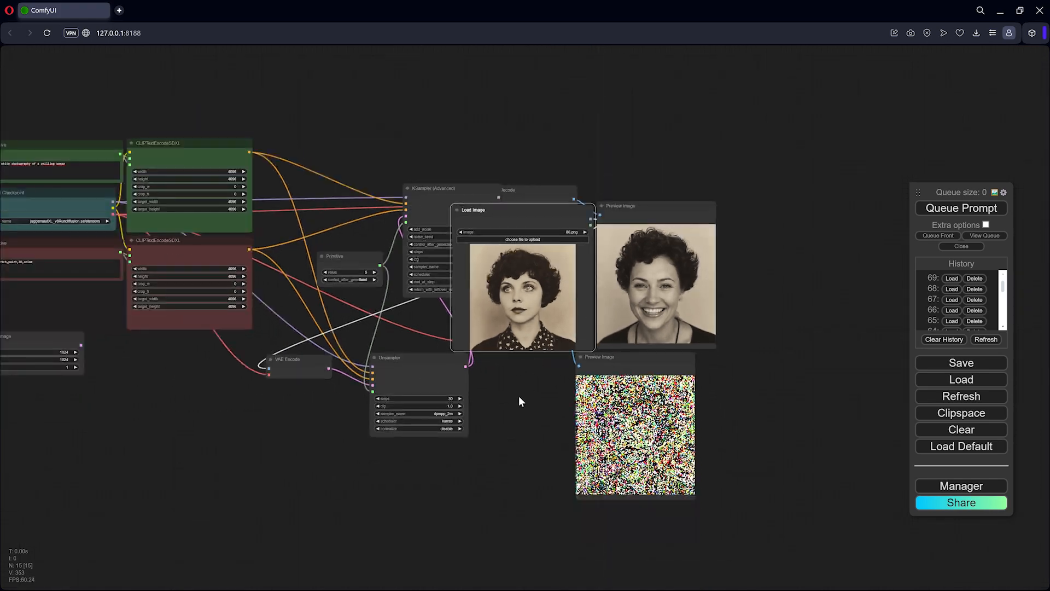
drag(555, 203, 295, 392)
Place Load Image beside the result generated with step value 10 and cfg 1.3 and compare the two portraits up close
scroll(507, 277, up, 7)
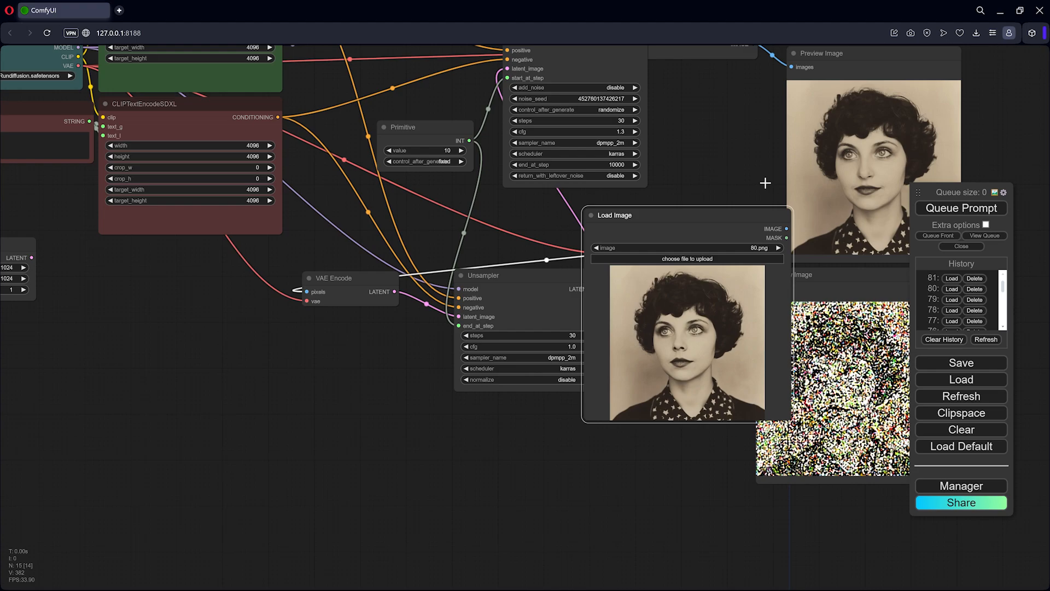
drag(629, 211, 642, 106)
scroll(453, 495, up, 3)
scroll(550, 339, up, 6)
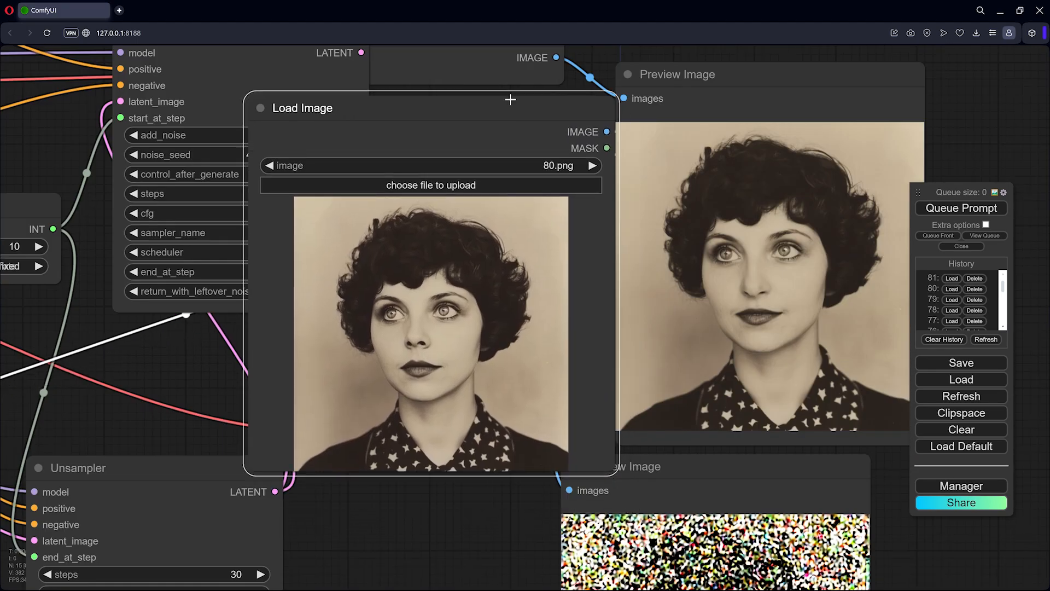
scroll(750, 292, up, 2)
scroll(407, 422, down, 6)
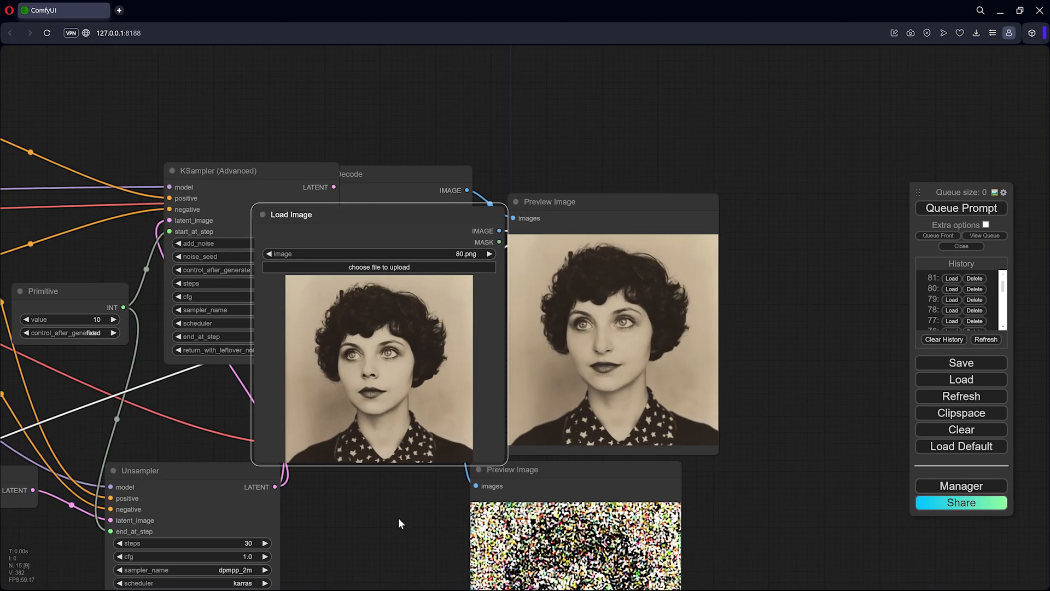
drag(398, 517, 502, 482)
Move Load Image away from the KSampler's preview and place it directly below VAE Encode
drag(502, 181, 284, 589)
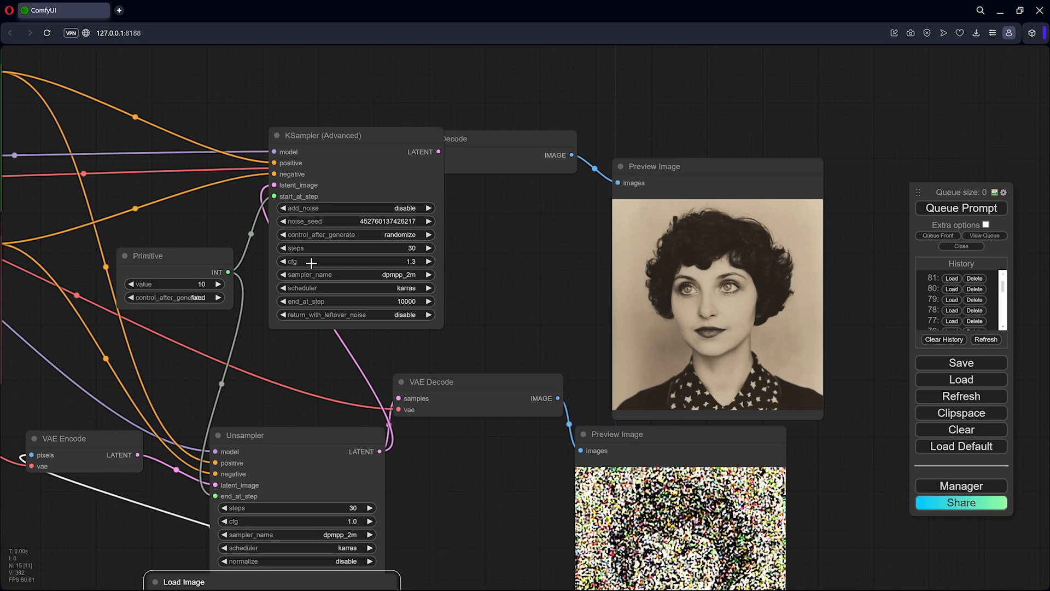
scroll(306, 268, up, 5)
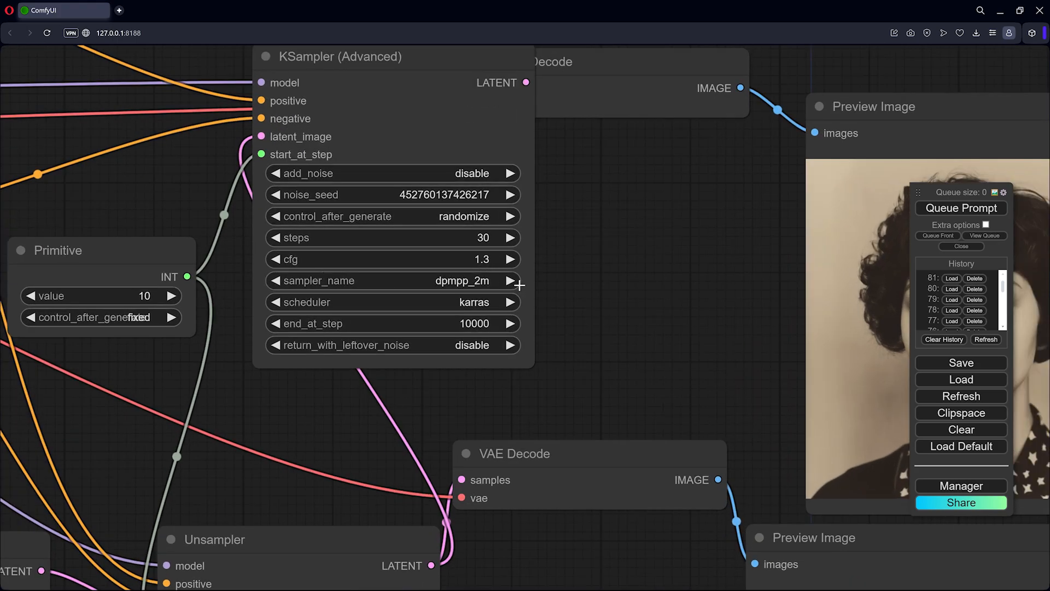
scroll(485, 267, down, 6)
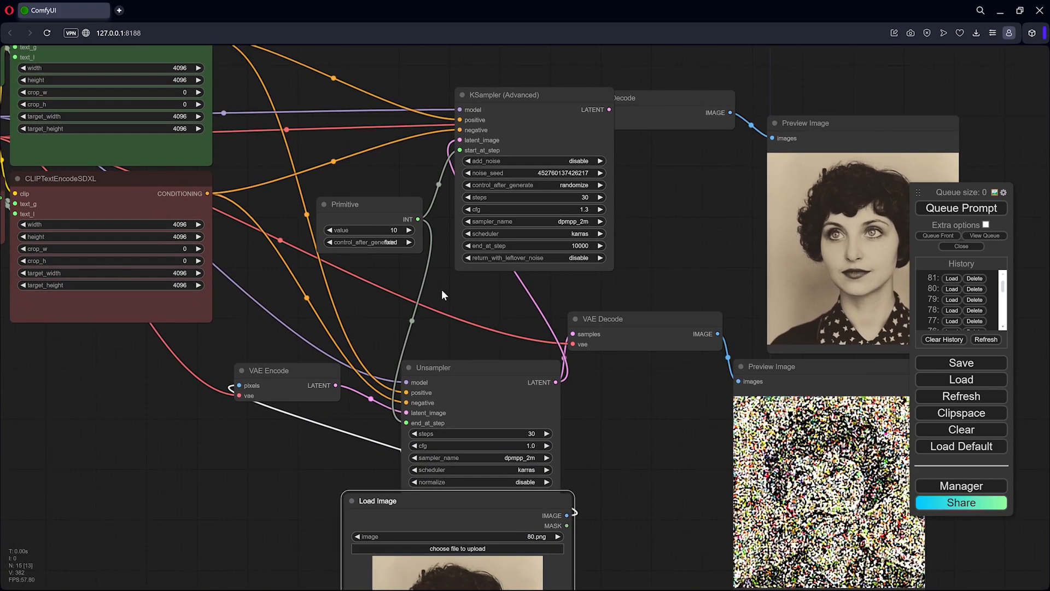
drag(442, 294, 485, 250)
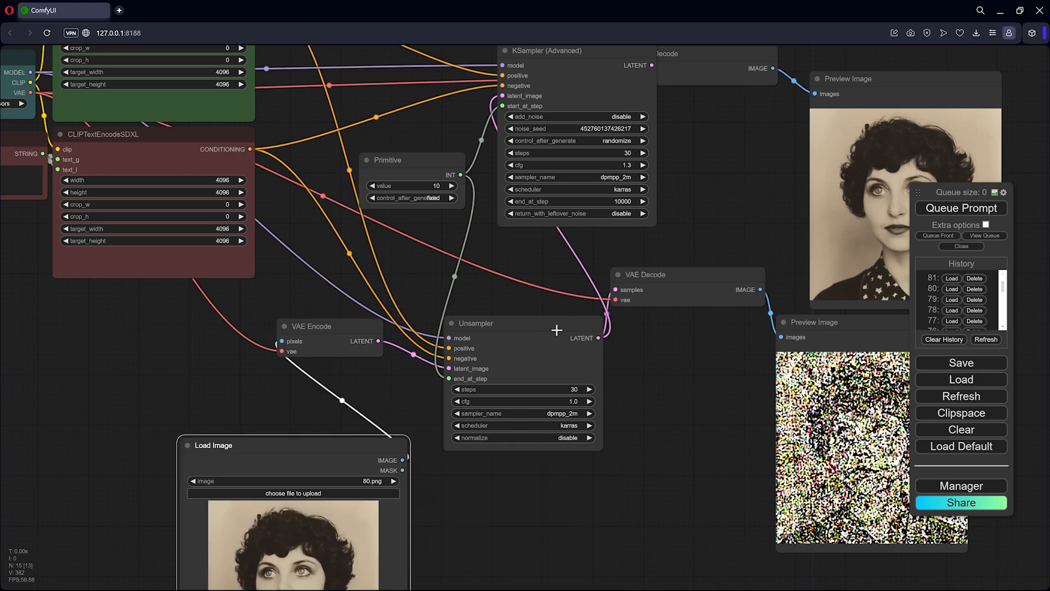
drag(353, 451, 361, 381)
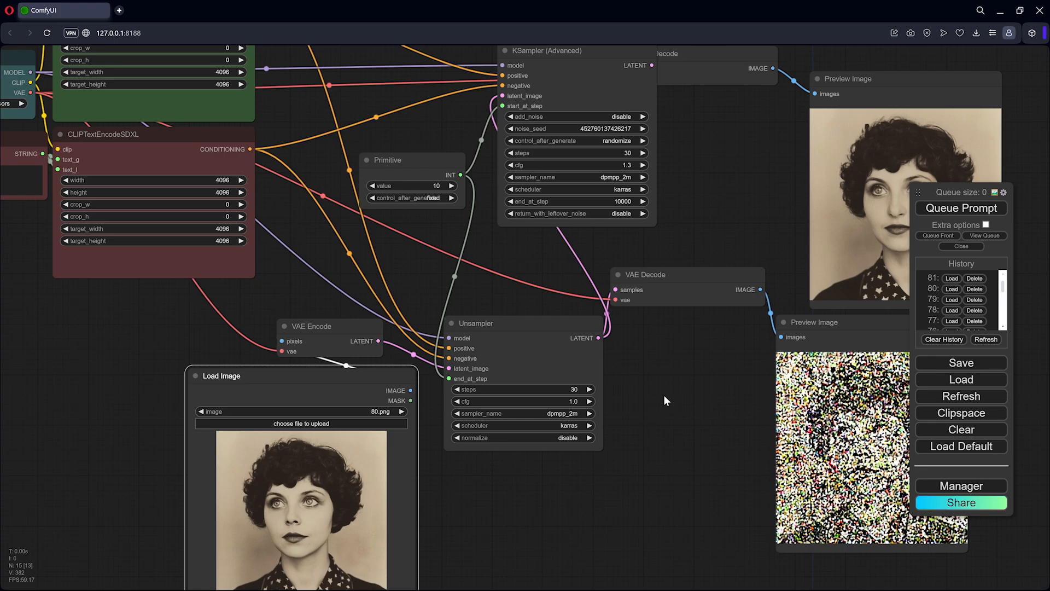
Examine the KSampler (Advanced) cfg and the shared step Primitive together with the portrait and noise previews
drag(663, 395, 473, 506)
scroll(501, 307, up, 3)
drag(500, 301, 639, 285)
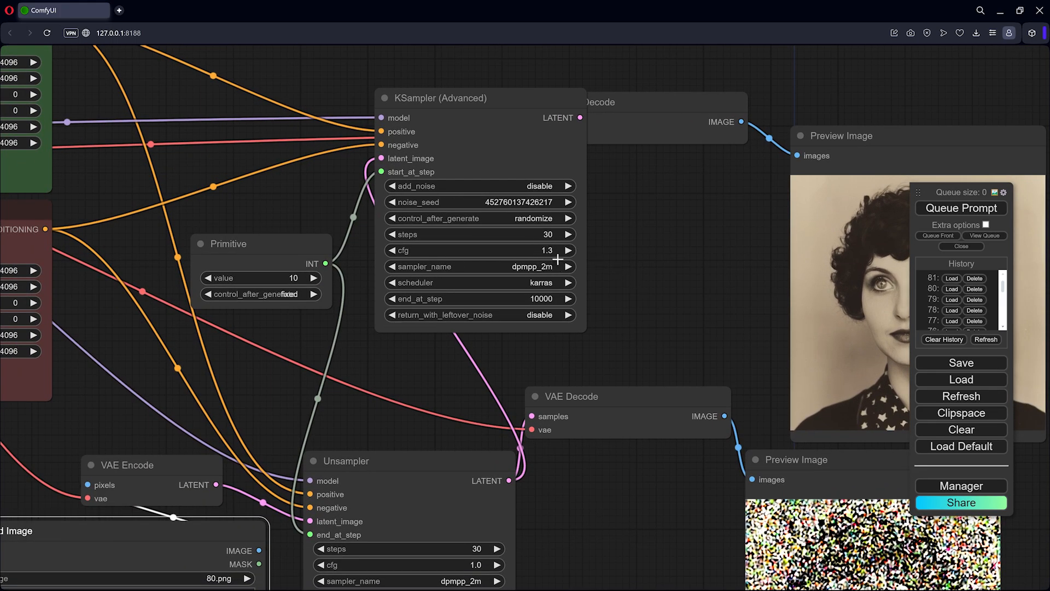
drag(512, 100, 510, 101)
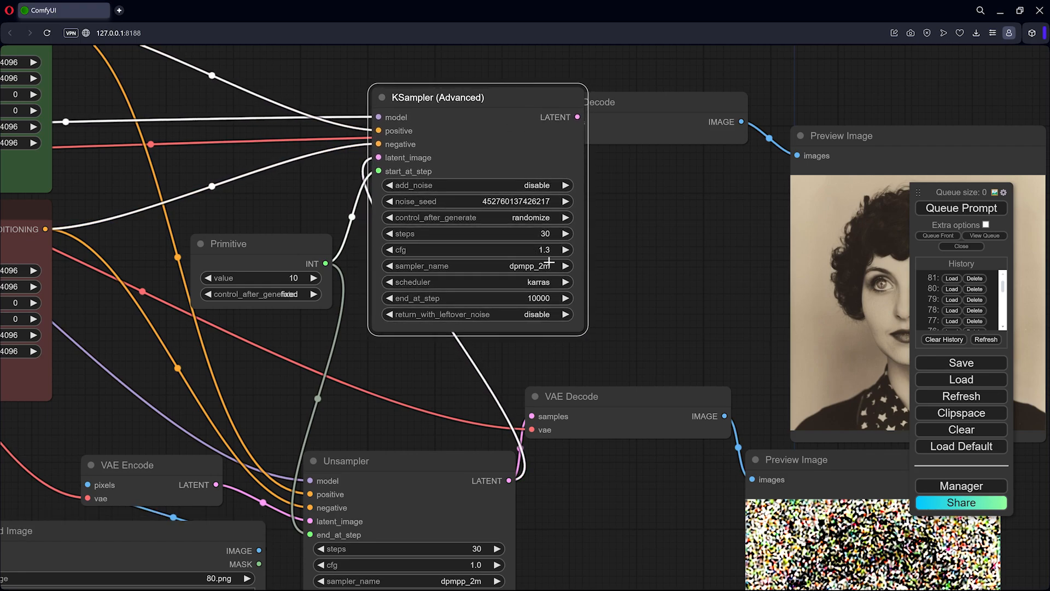
mouse_move(309, 248)
mouse_down()
mouse_move(298, 242)
mouse_move(309, 234)
mouse_up()
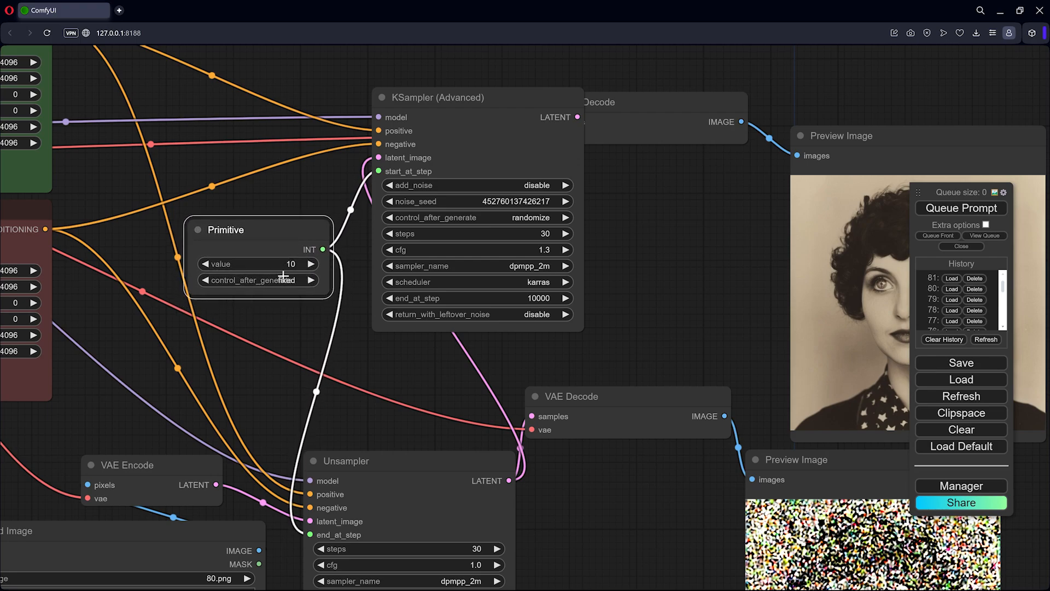
scroll(322, 321, down, 4)
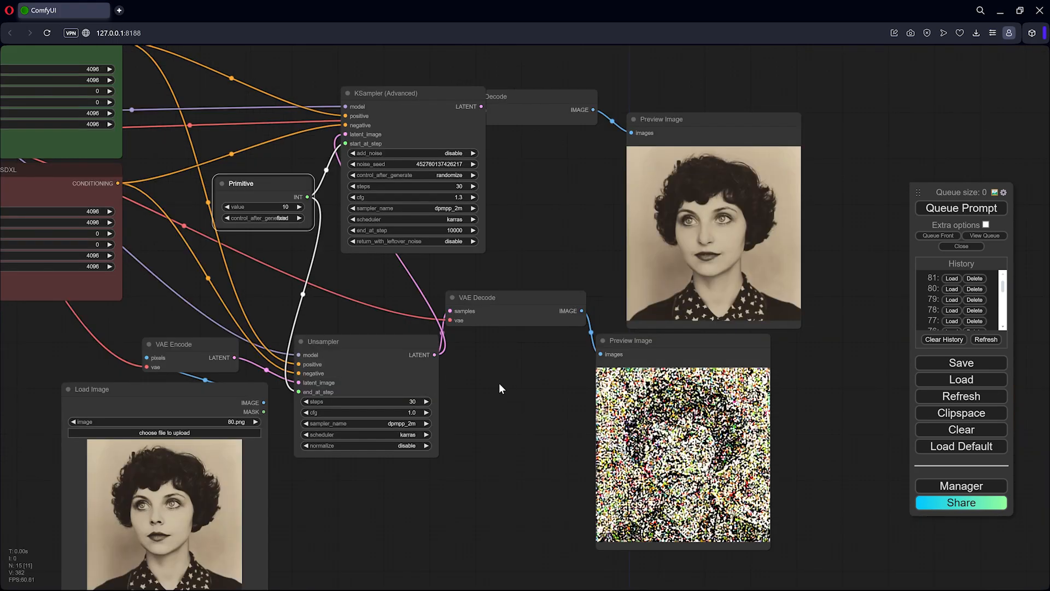
scroll(639, 298, up, 7)
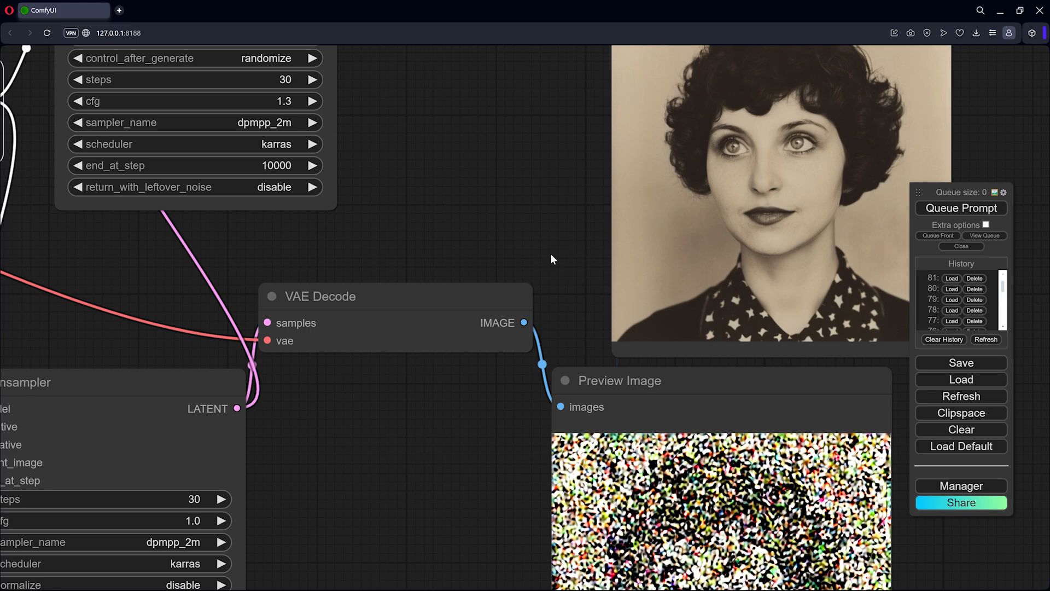
scroll(551, 254, down, 6)
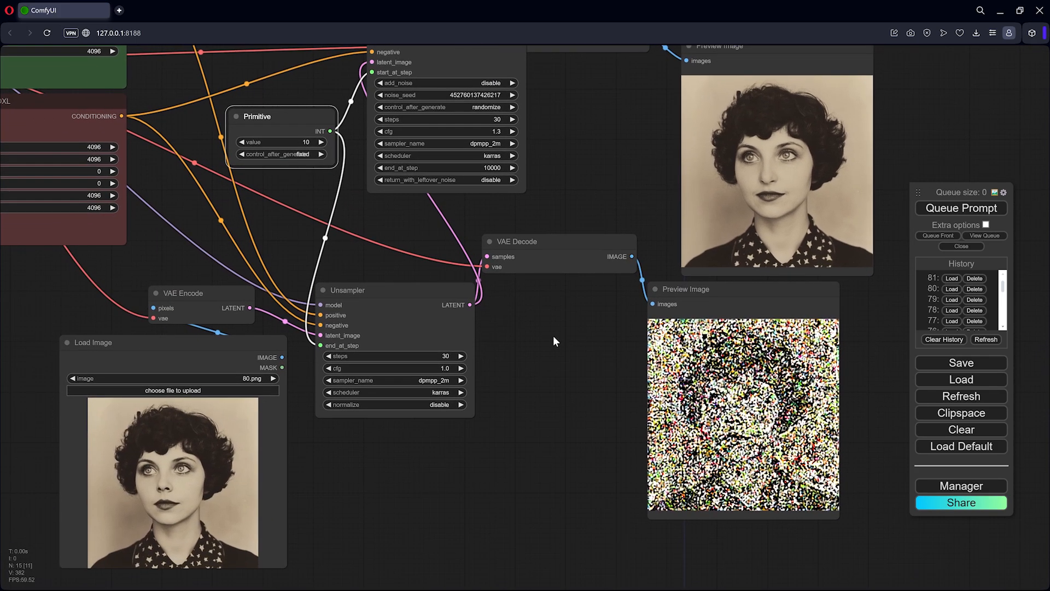
drag(269, 342, 272, 344)
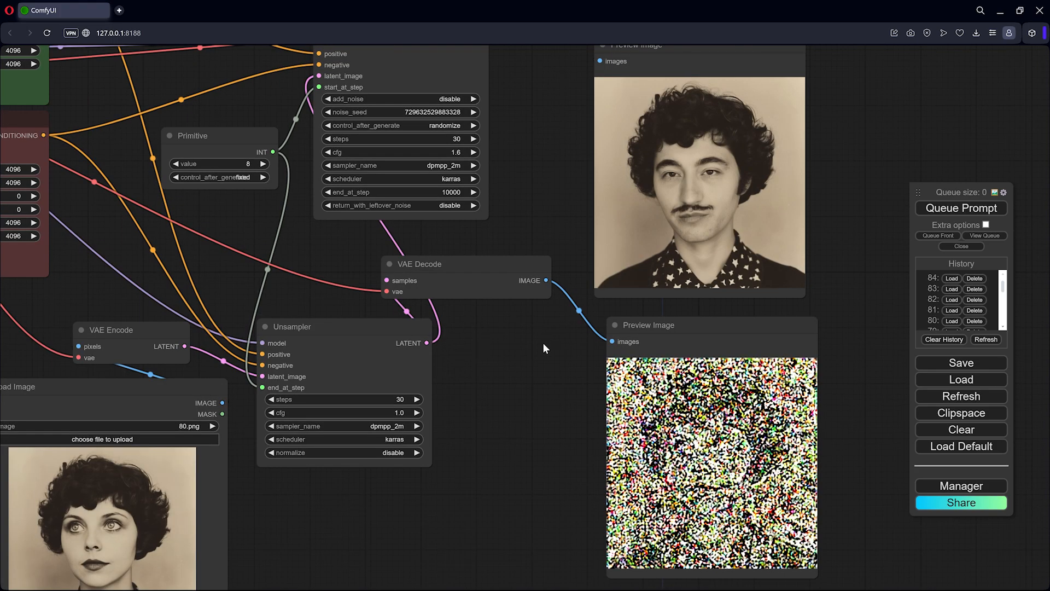
Examine the portrait generated from "black and white photography of a man" up close and review its prompts and sampler settings
drag(543, 342, 503, 412)
scroll(473, 313, up, 8)
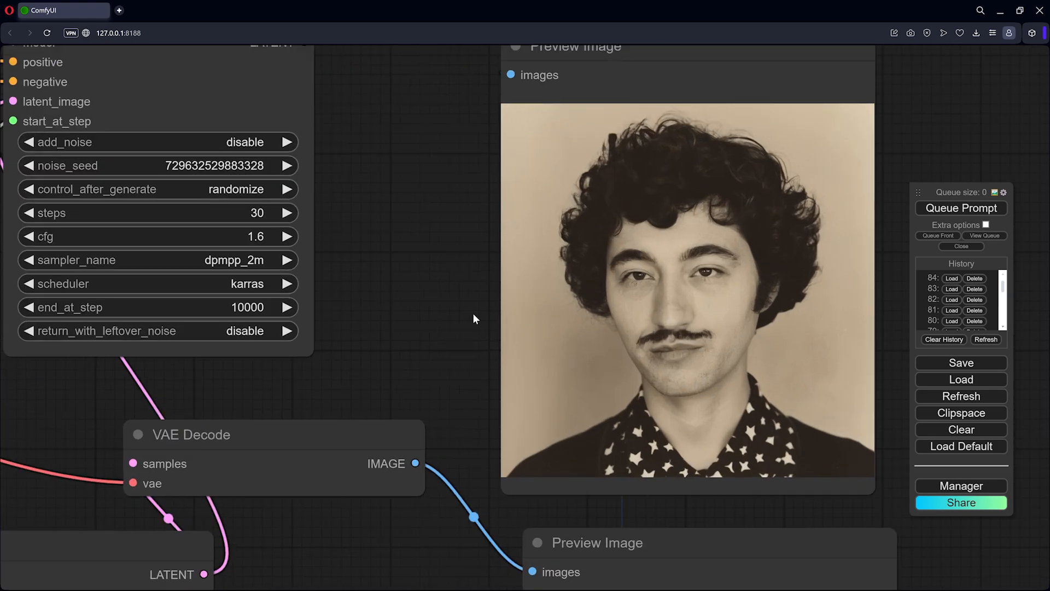
scroll(368, 317, down, 5)
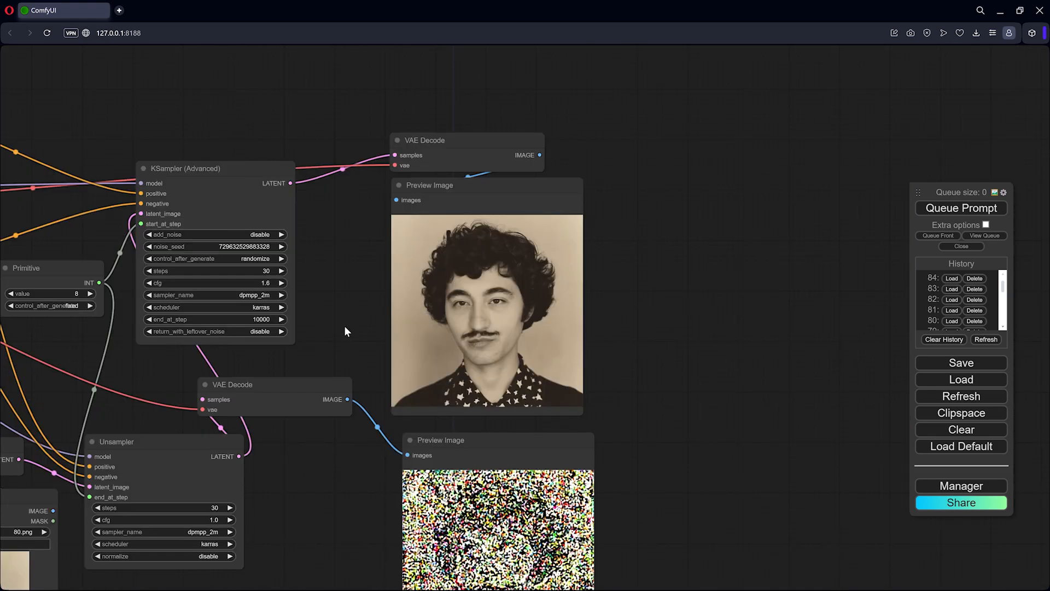
scroll(347, 328, up, 2)
drag(281, 250, 511, 271)
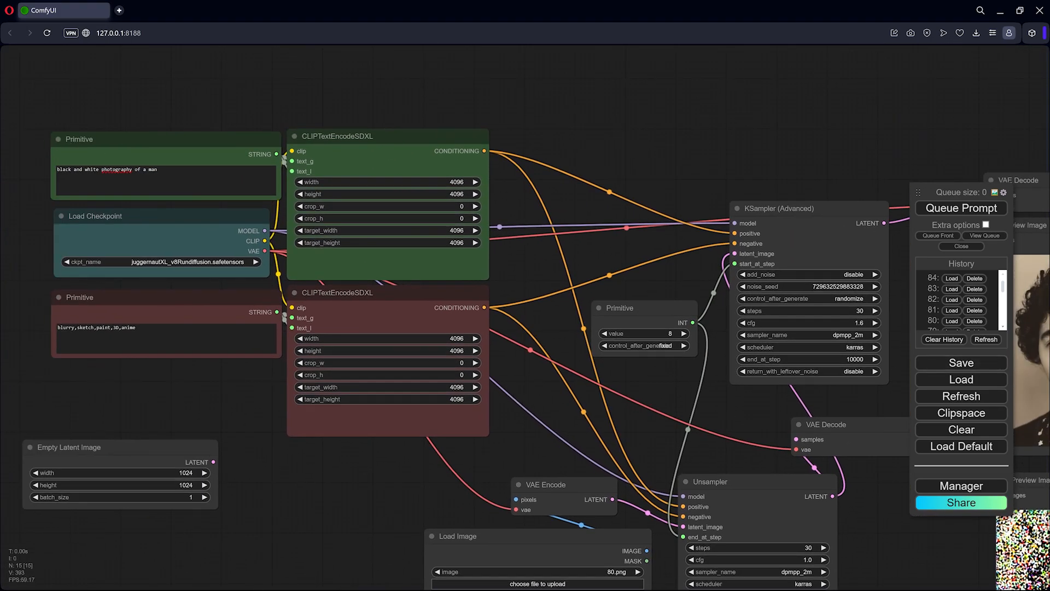
drag(665, 386, 325, 307)
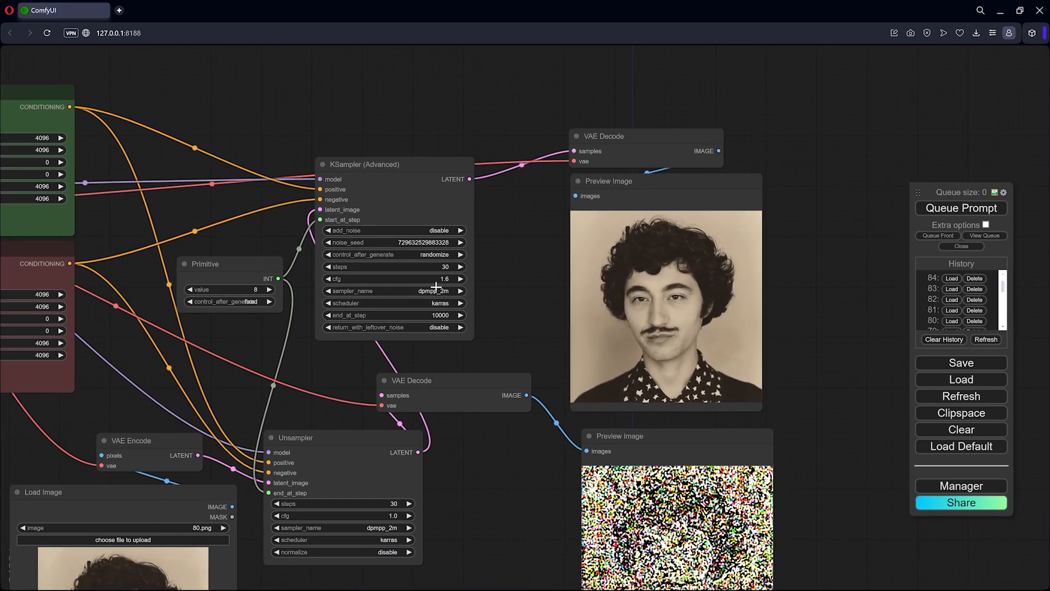
Shift the step-value Primitive slightly toward KSampler (Advanced) and generate another portrait
scroll(409, 290, up, 3)
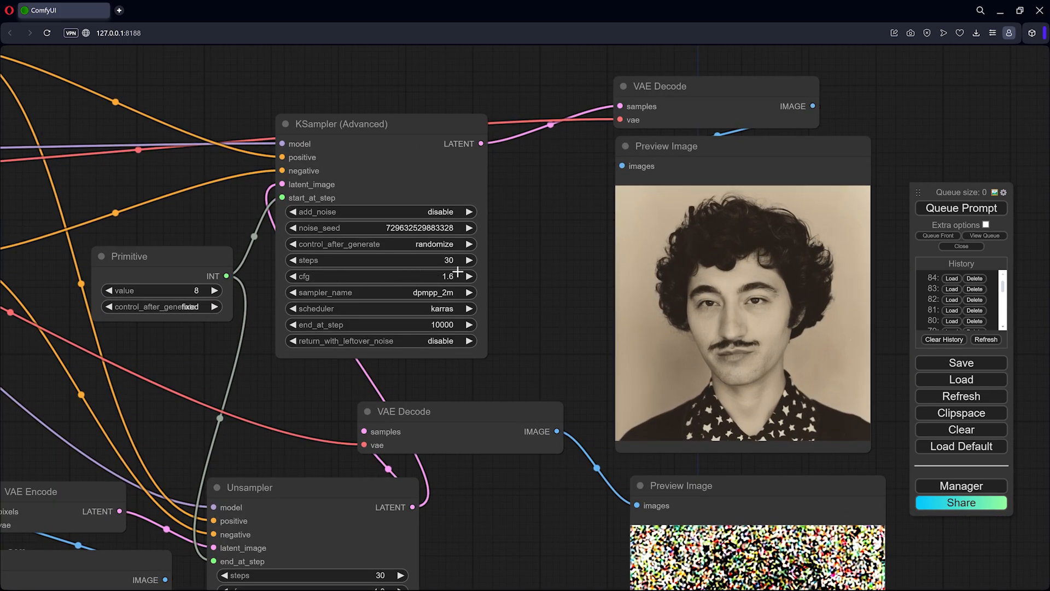
drag(195, 256, 208, 249)
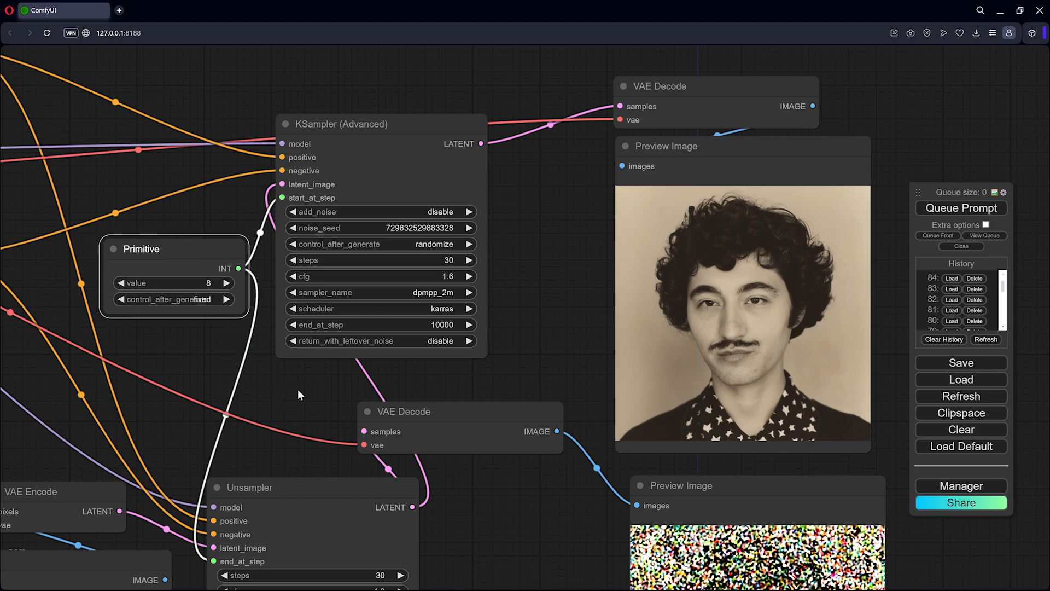
drag(298, 391, 293, 375)
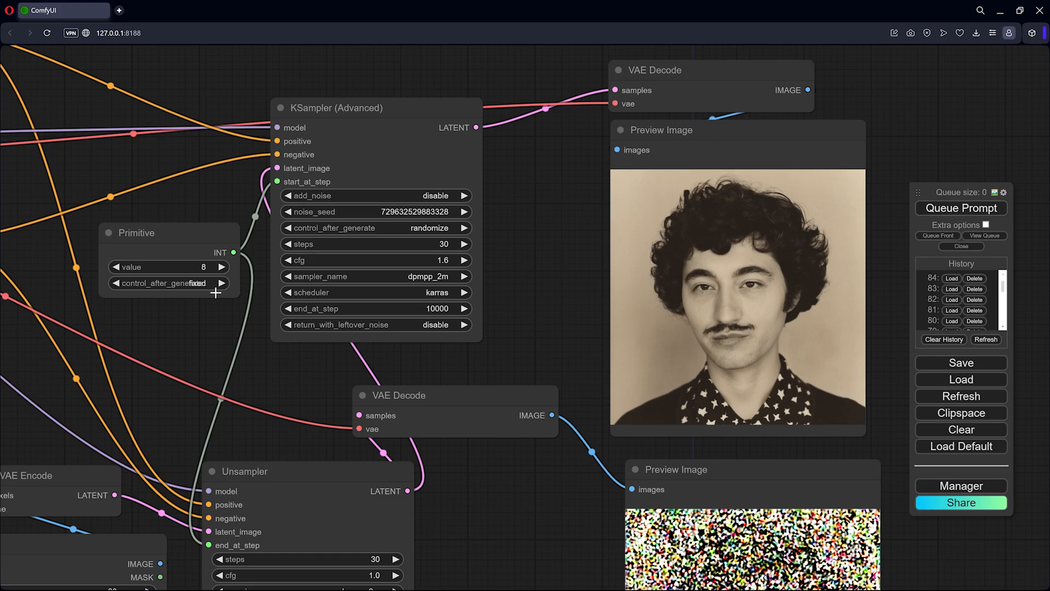
key(ctrl+Return)
Set the KSampler (Advanced) sampler_name to dpmpp_2m_sde_gpu
click(463, 276)
click(457, 277)
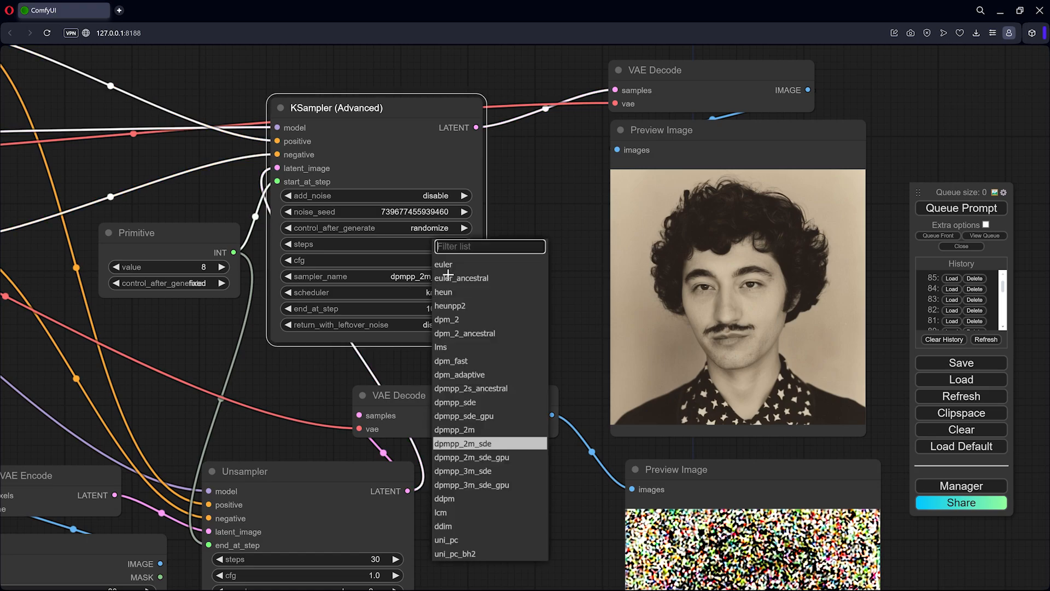
click(491, 458)
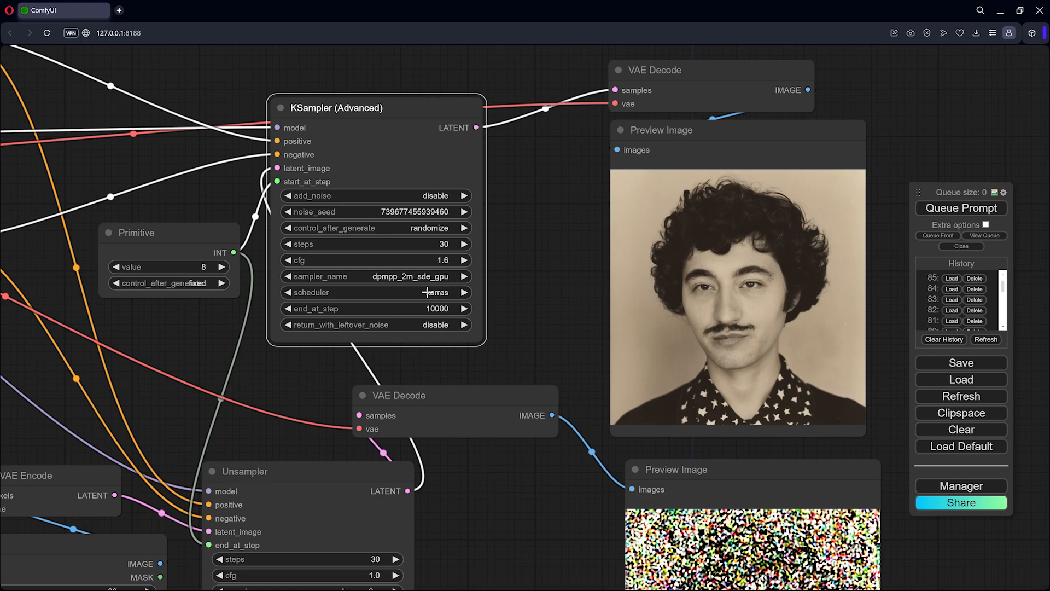
Shift Unsampler slightly away from VAE Encode and generate a portrait with the dpmpp_2m_sde_gpu sampler
scroll(475, 346, down, 2)
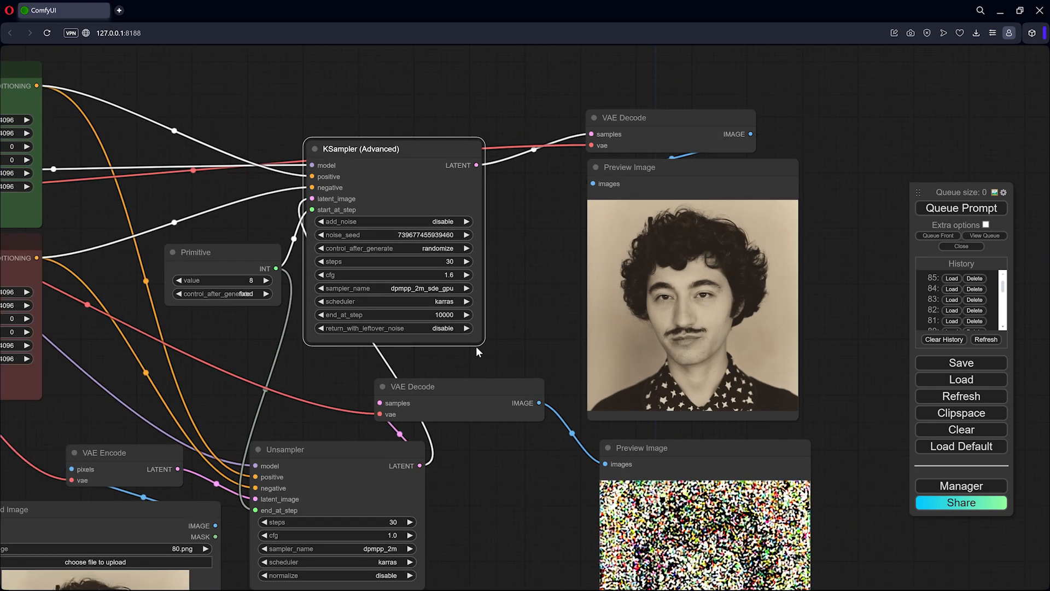
scroll(475, 347, down, 2)
drag(492, 393, 510, 310)
drag(398, 351, 425, 356)
scroll(547, 268, up, 2)
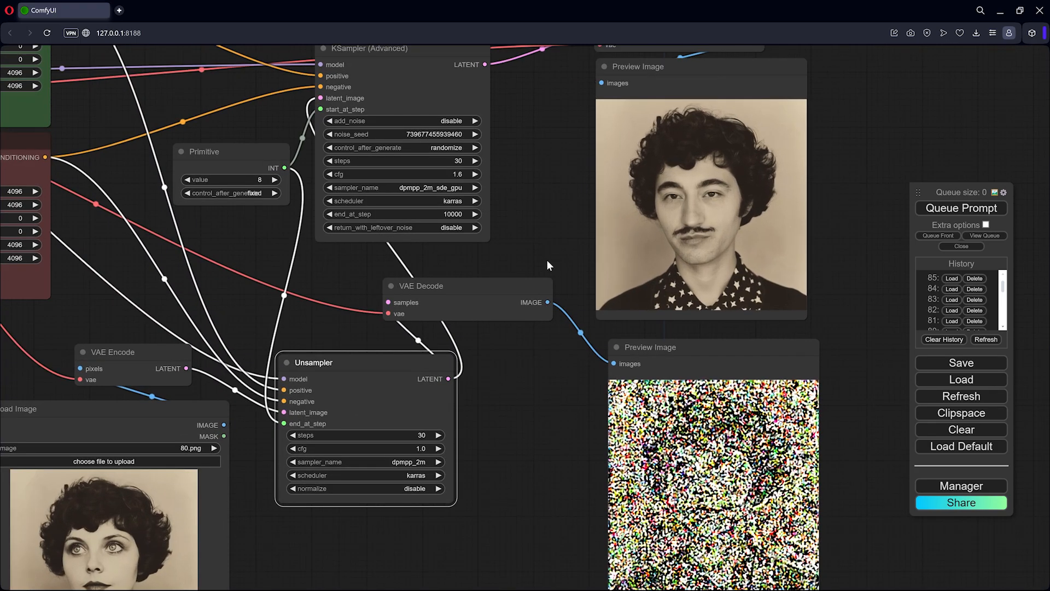
drag(548, 265, 525, 346)
click(961, 208)
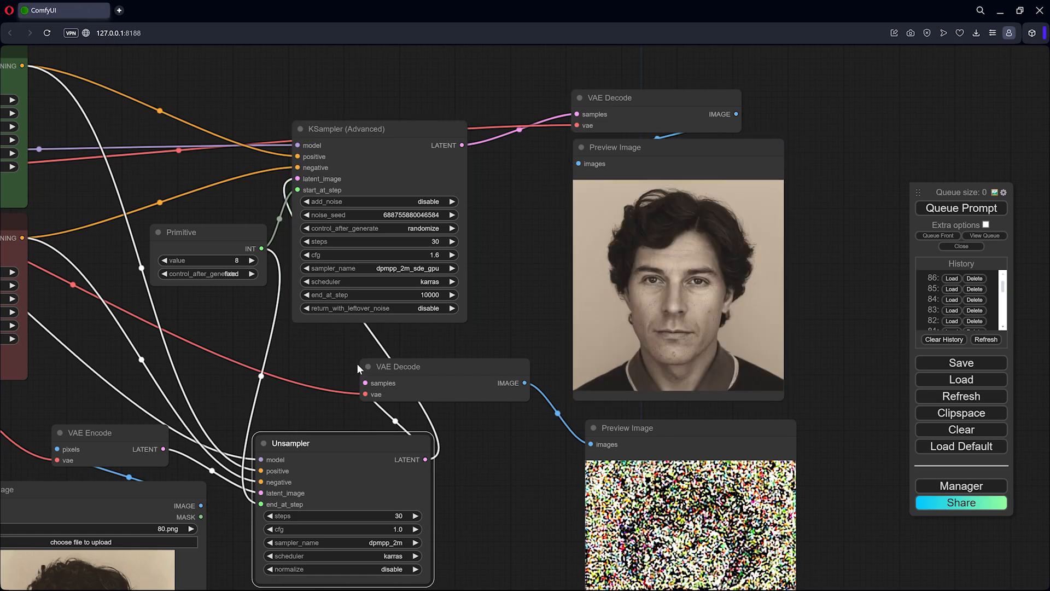
Set the KSampler (Advanced) cfg to 1.3 and generate a portrait
click(307, 255)
click(307, 255)
click(307, 255)
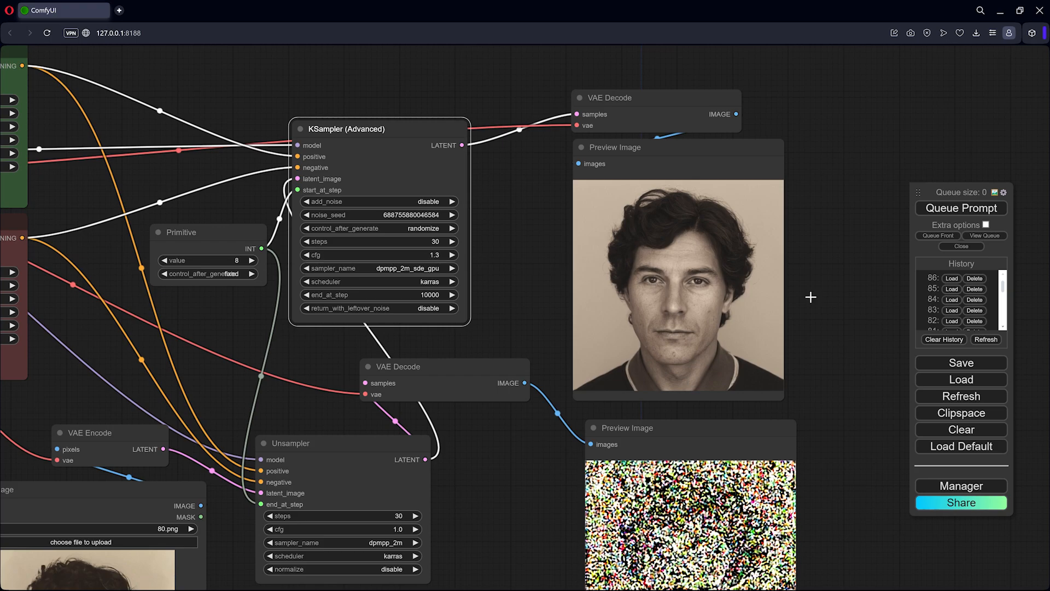
click(931, 211)
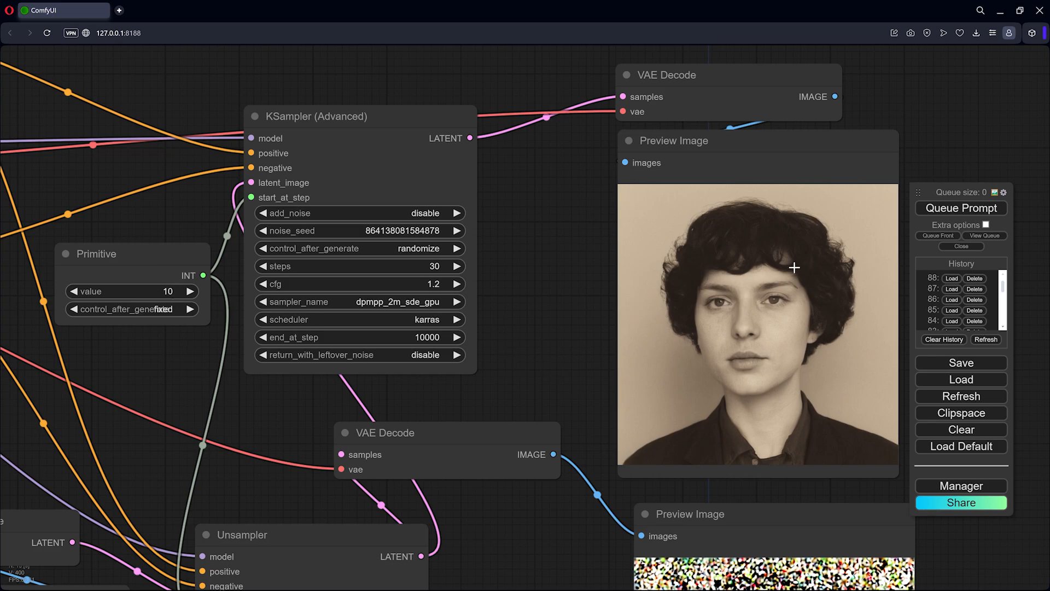
Generate one more portrait and compare it with the source image 80.png in Load Image
click(961, 208)
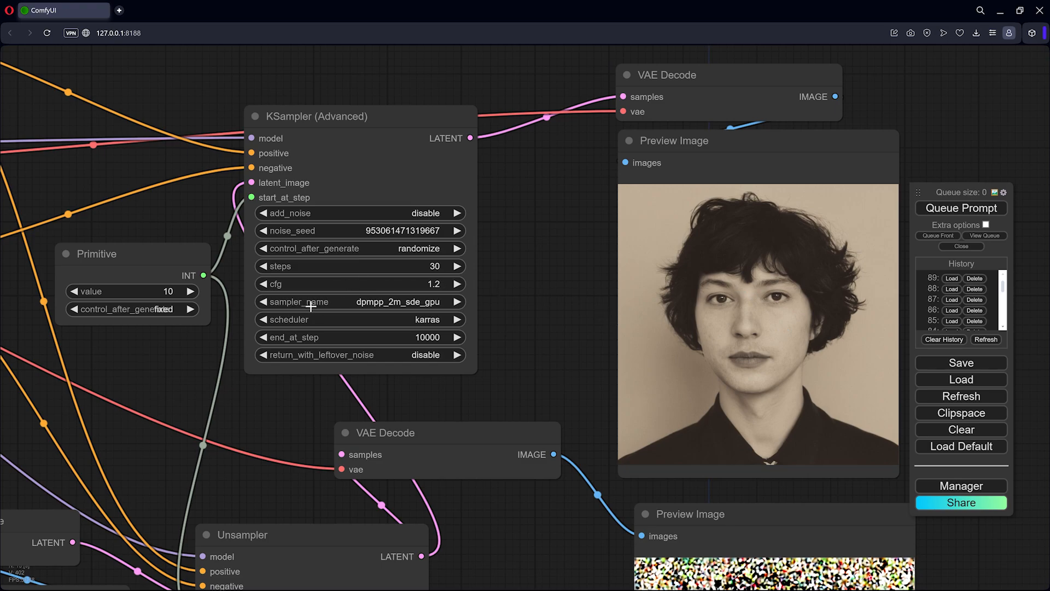
scroll(490, 277, down, 3)
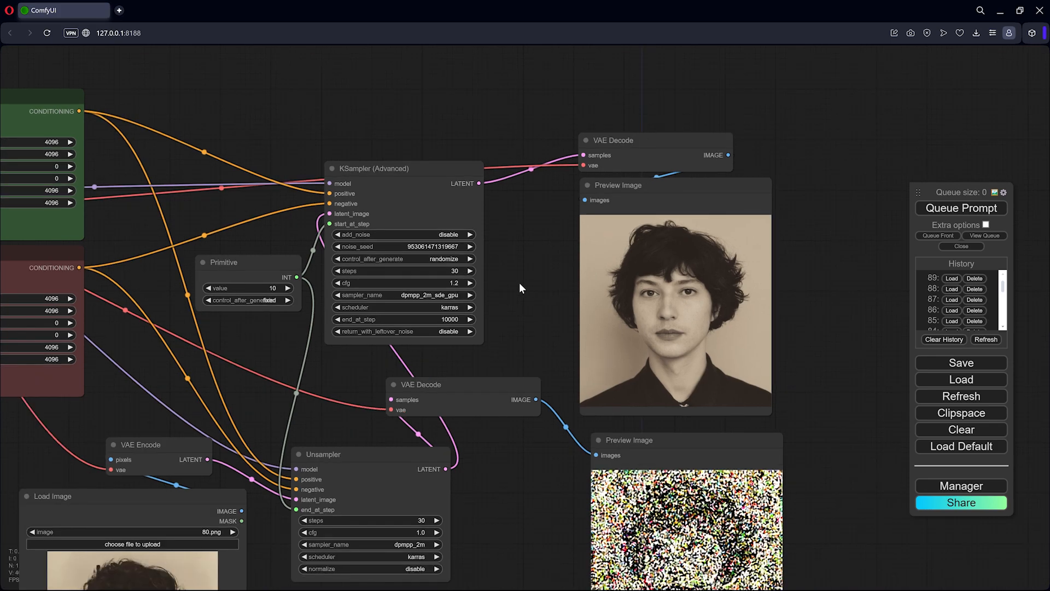
scroll(512, 295, down, 1)
drag(500, 444, 654, 463)
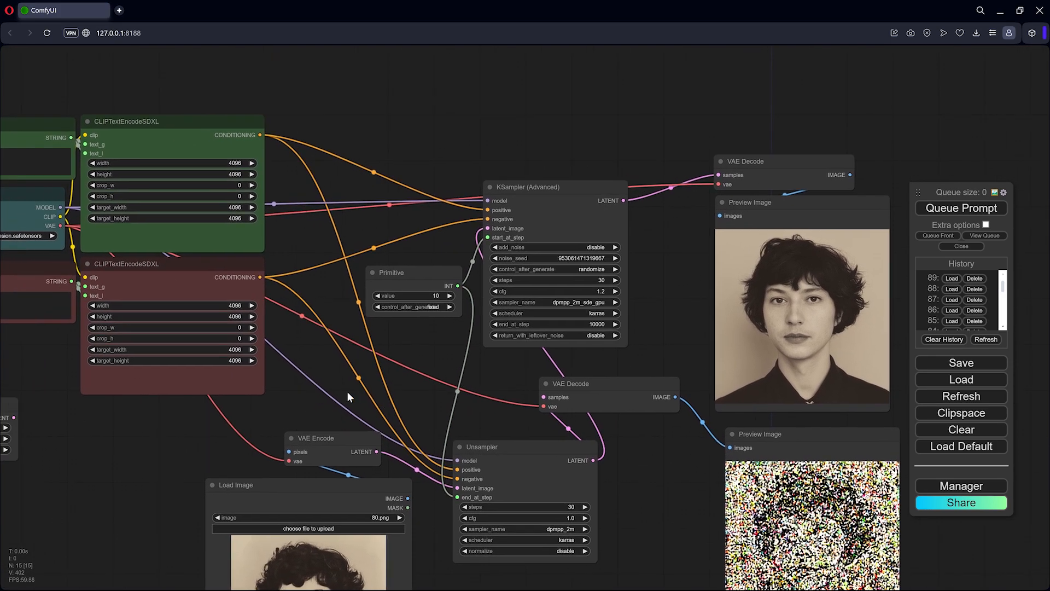
drag(346, 391, 424, 217)
scroll(435, 458, up, 5)
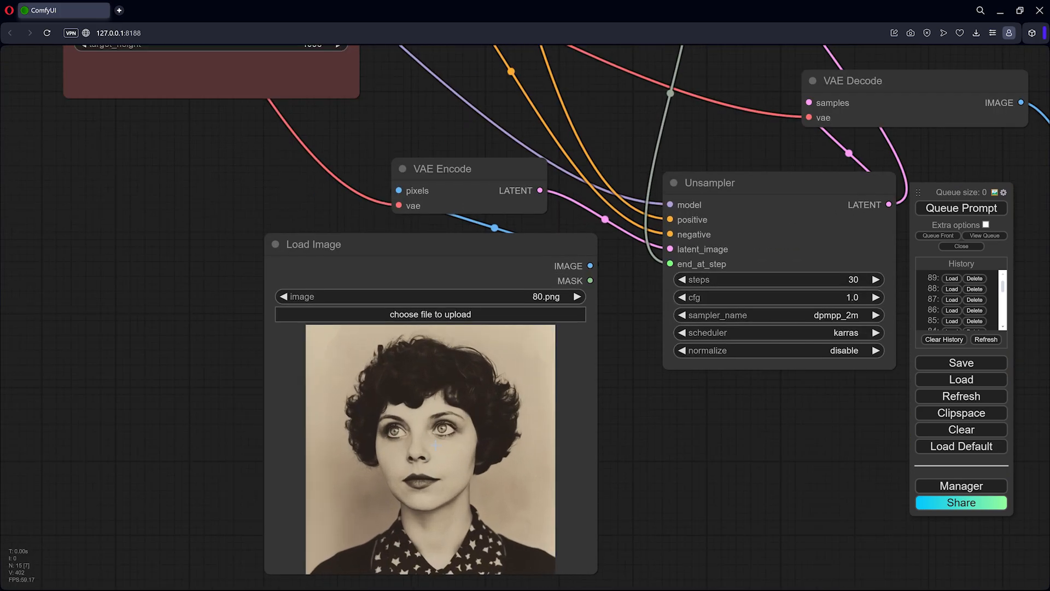
scroll(435, 441, down, 3)
scroll(432, 423, down, 2)
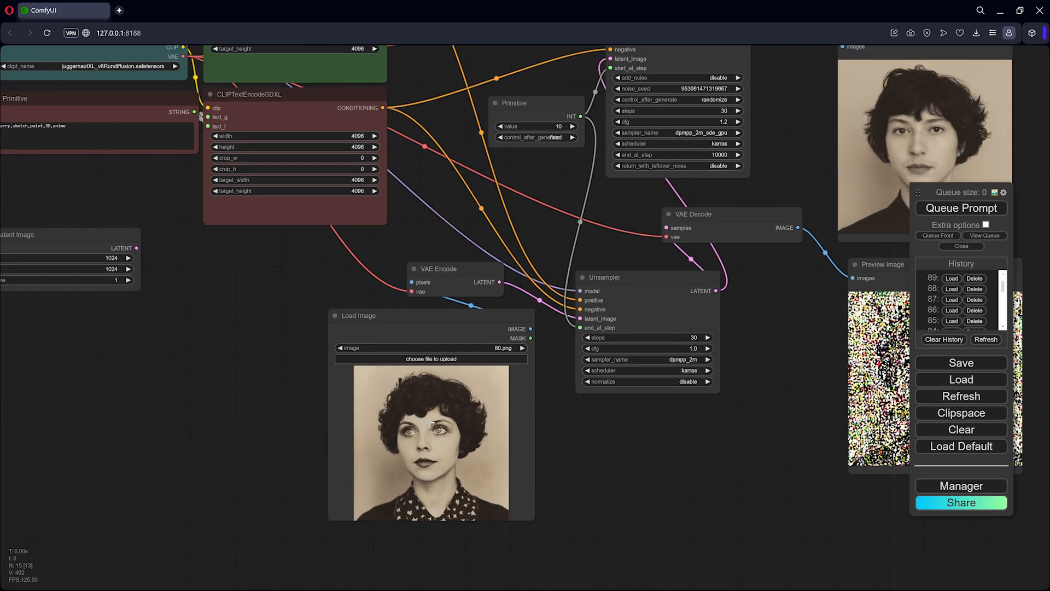
Replace "photography" with "illustration" in the positive prompt Primitive
drag(274, 359, 409, 495)
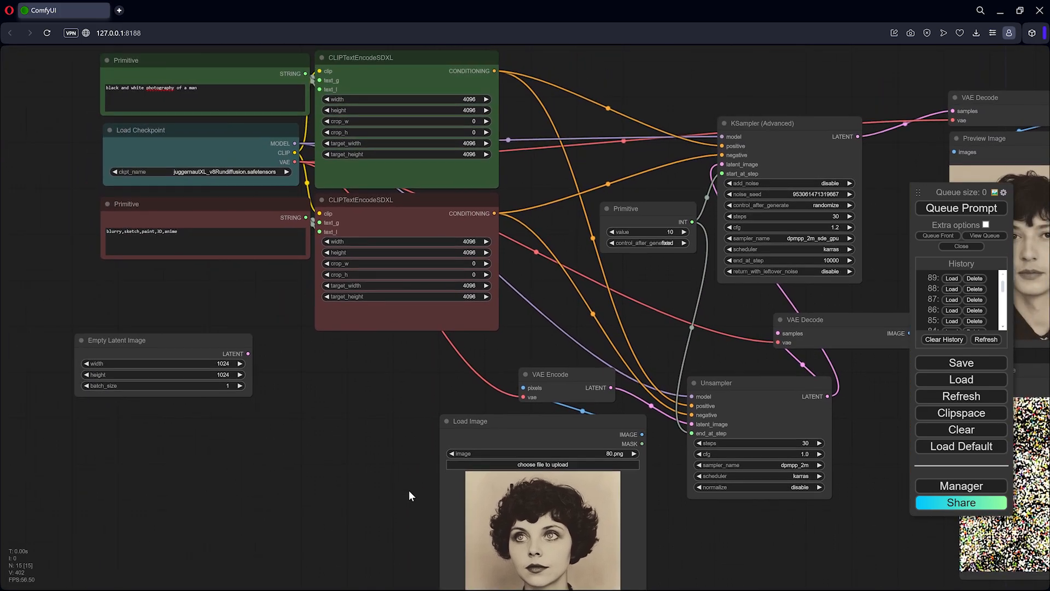
scroll(409, 494, up, 4)
drag(277, 199, 232, 198)
text(illustration)
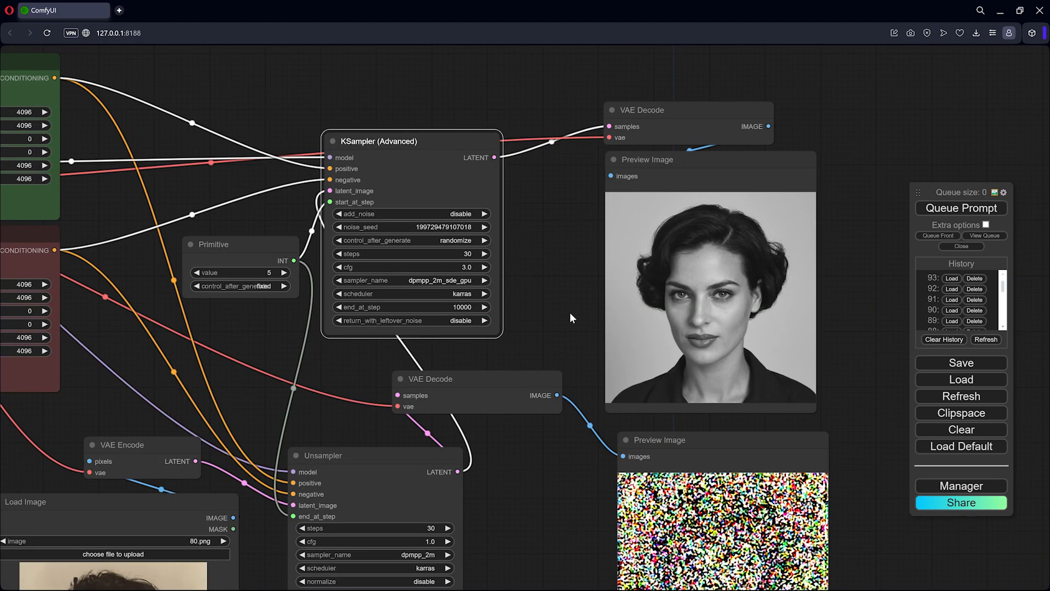
Examine the black and white portrait of the woman up close and review the sampler settings and both prompts
drag(569, 312, 538, 313)
scroll(515, 305, up, 2)
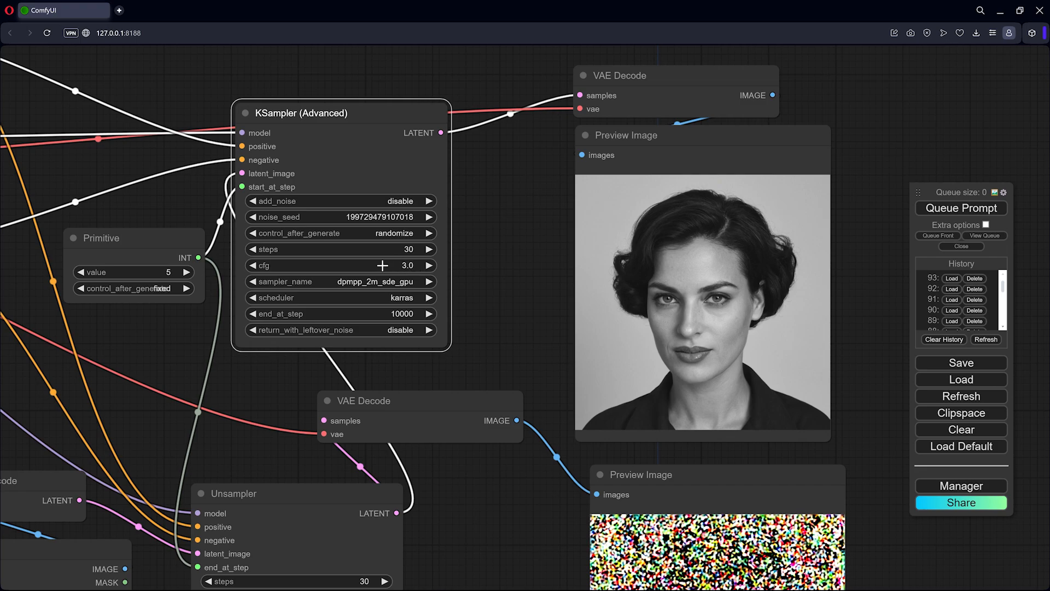
click(151, 240)
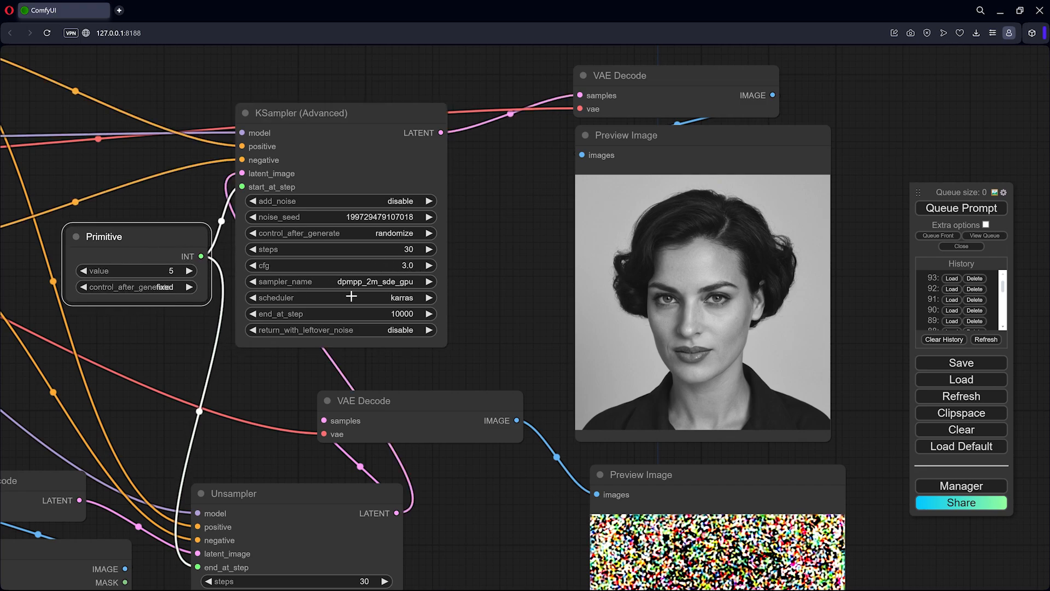
scroll(512, 295, up, 7)
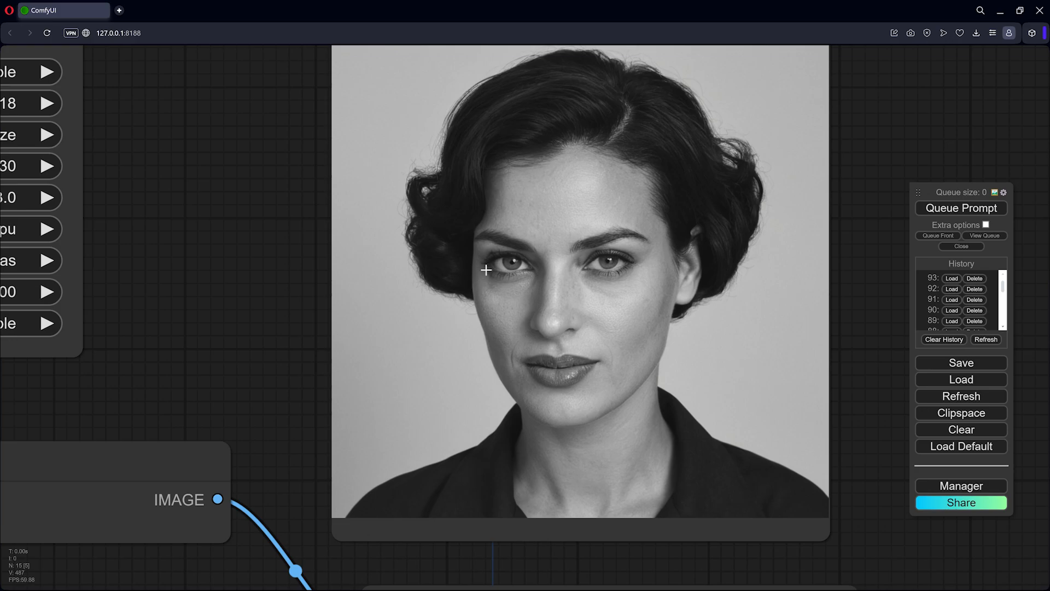
scroll(483, 268, down, 8)
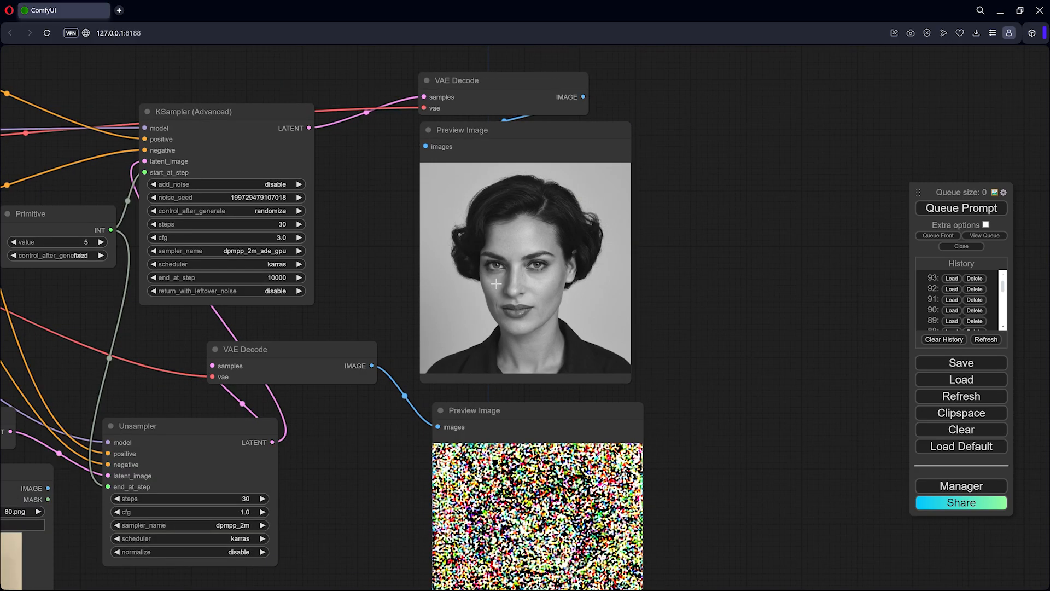
drag(369, 294, 678, 289)
drag(421, 342, 933, 317)
drag(349, 416, 697, 489)
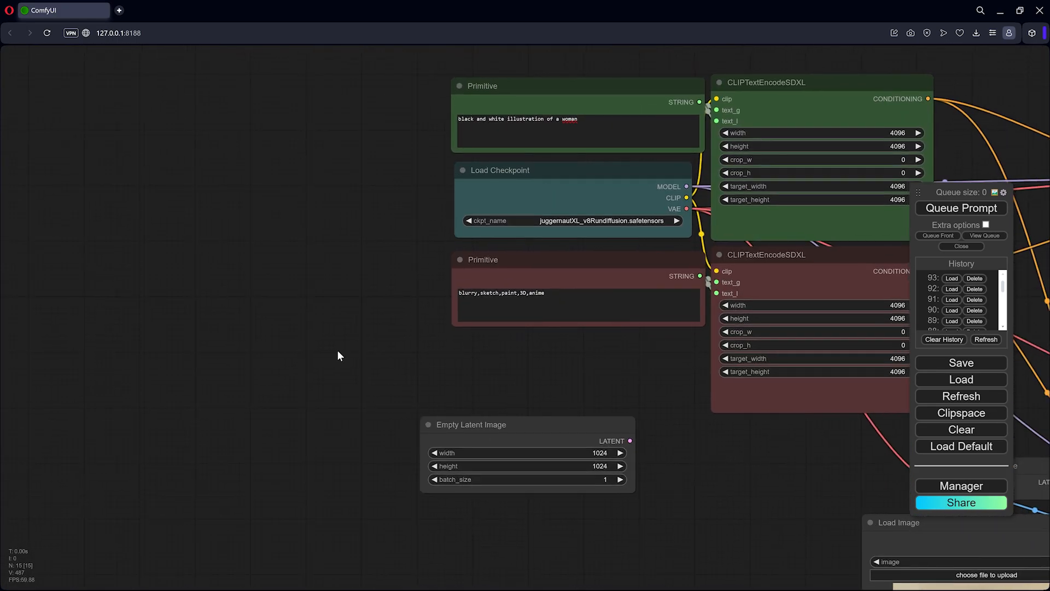
drag(337, 349, 250, 364)
scroll(532, 294, up, 3)
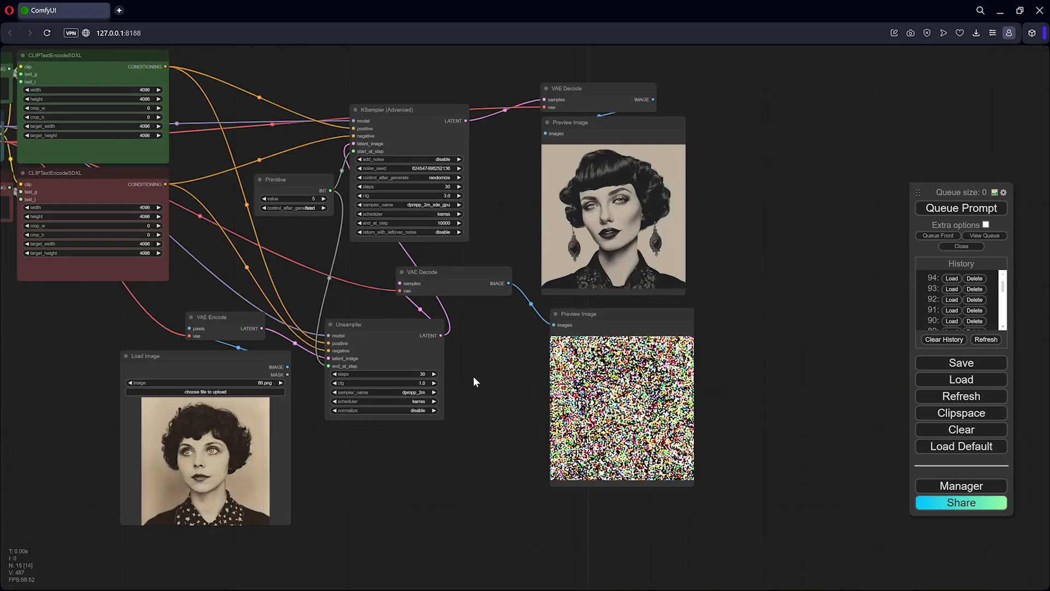
Place Load Image beside the illustrated portrait in the KSampler's preview and compare the source with the illustration up close
drag(262, 361, 510, 124)
scroll(743, 290, up, 8)
drag(747, 292, 897, 432)
scroll(786, 335, up, 2)
drag(875, 313, 841, 262)
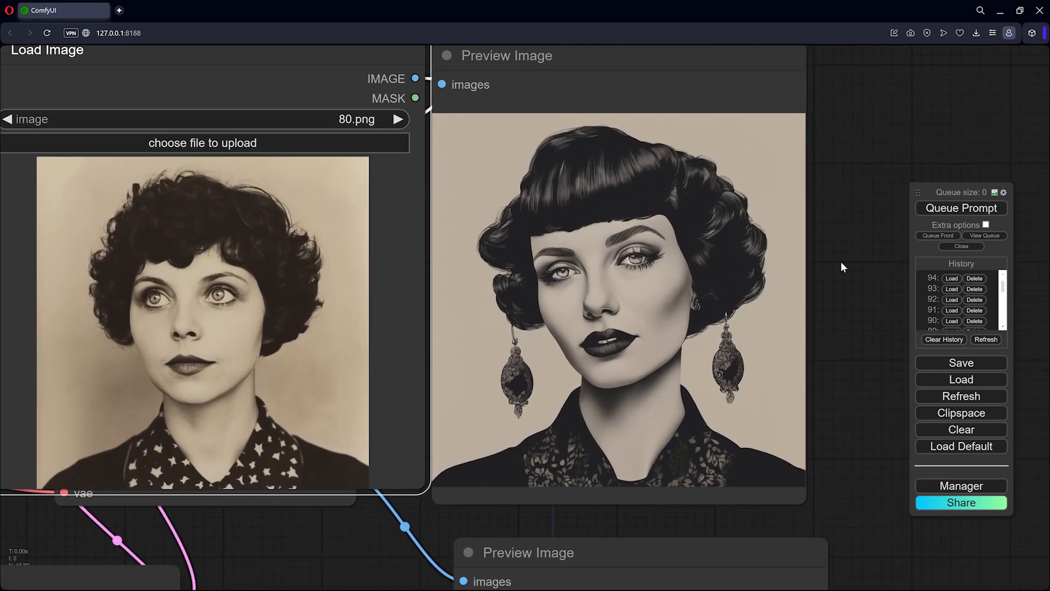
drag(364, 53, 360, 67)
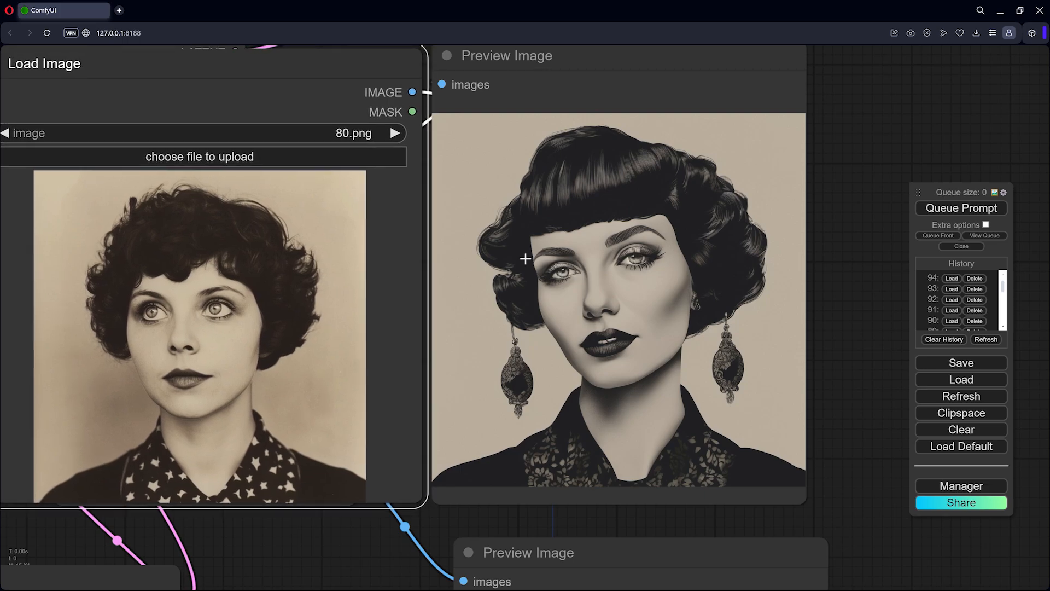